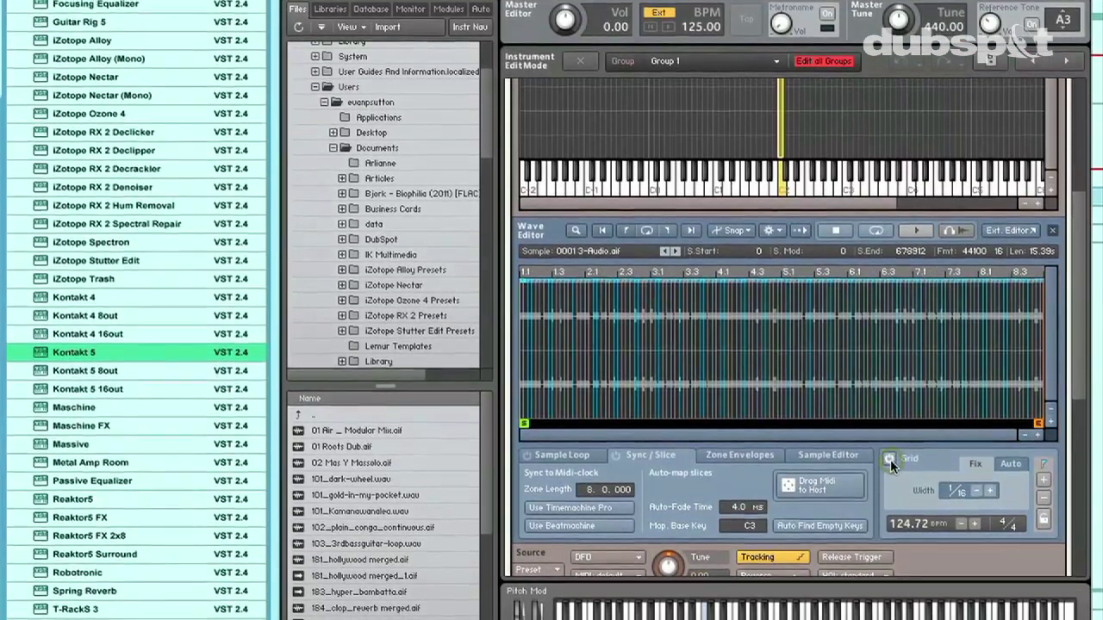
# Turn on the slice grid and coarsen its width from 1/16 to 1/4
pyautogui.click(890, 460)
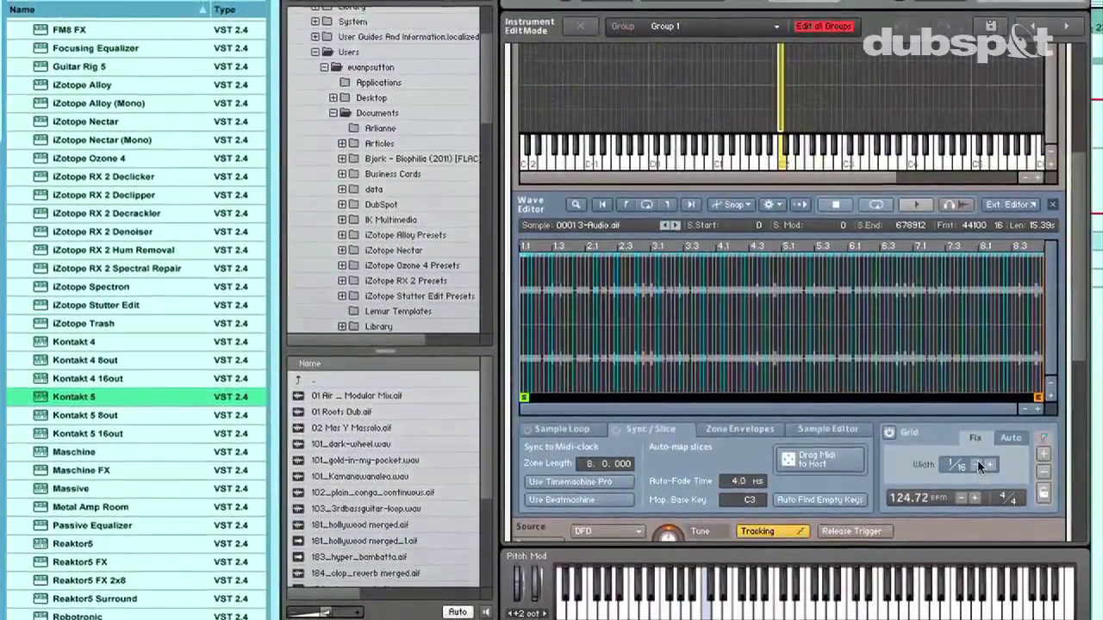
pyautogui.click(977, 462)
pyautogui.click(977, 462)
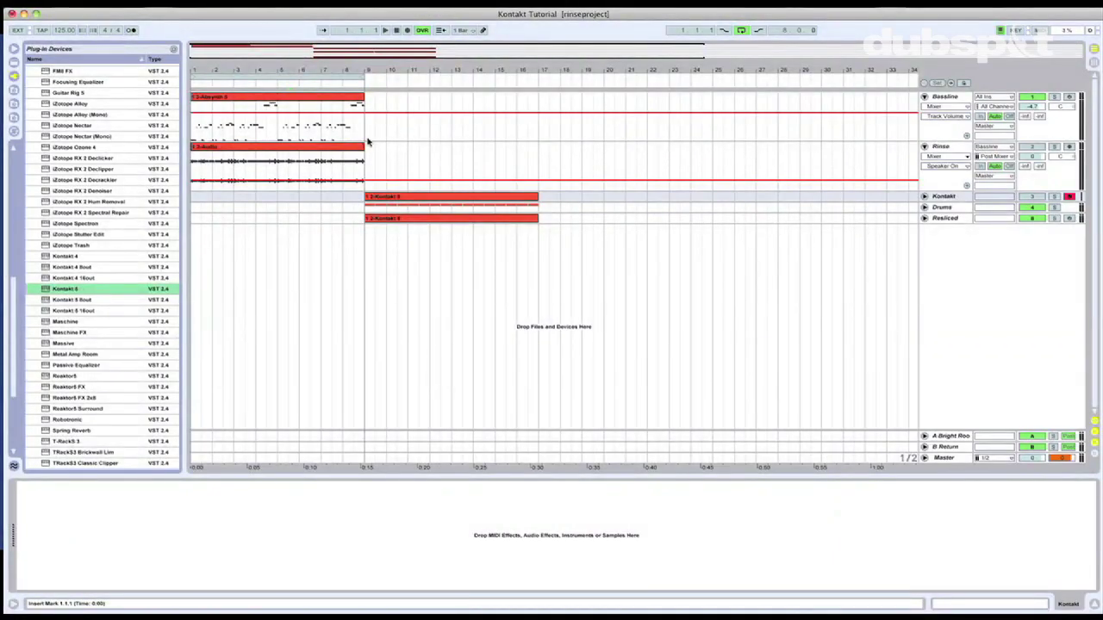
# Play the Absynth bassline clip and route the Rinse track's input from the Bassline track
pyautogui.click(215, 99)
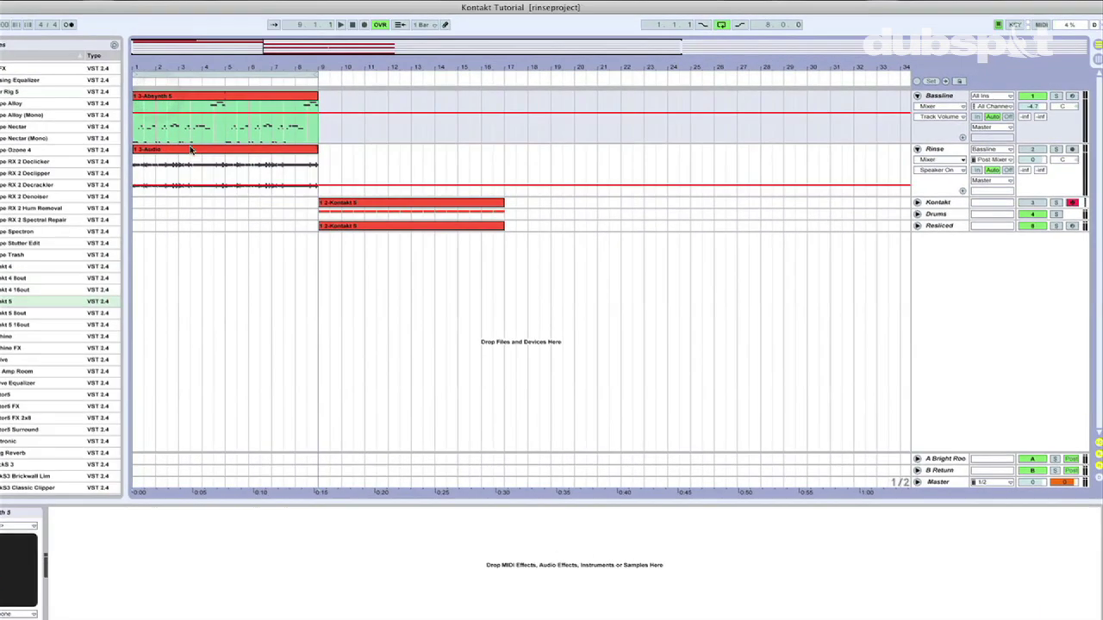
pyautogui.press('space')
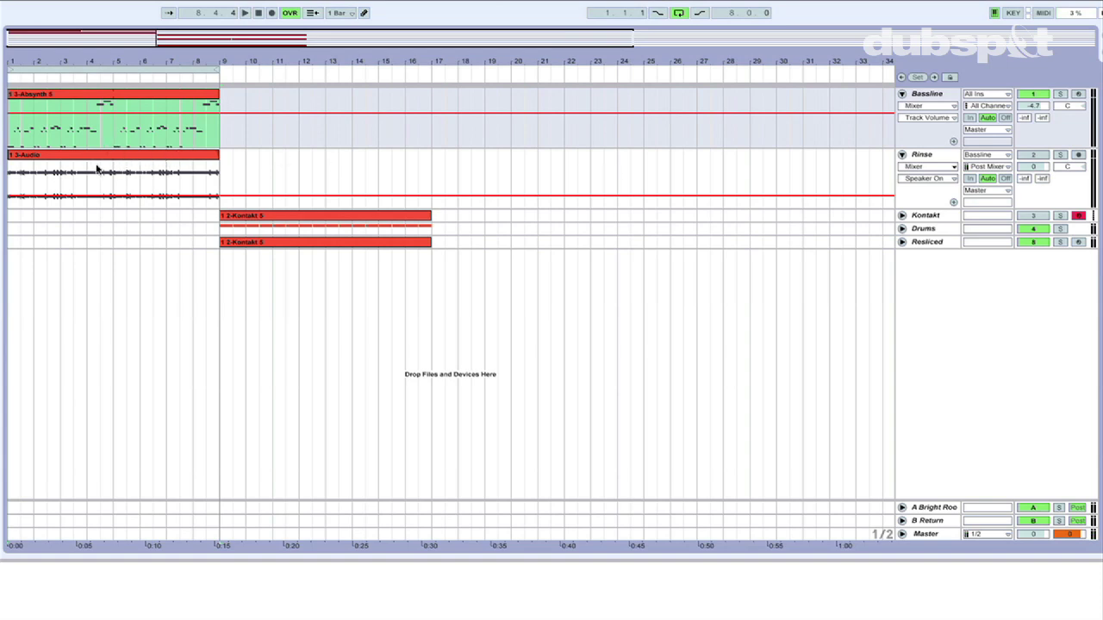
pyautogui.click(112, 158)
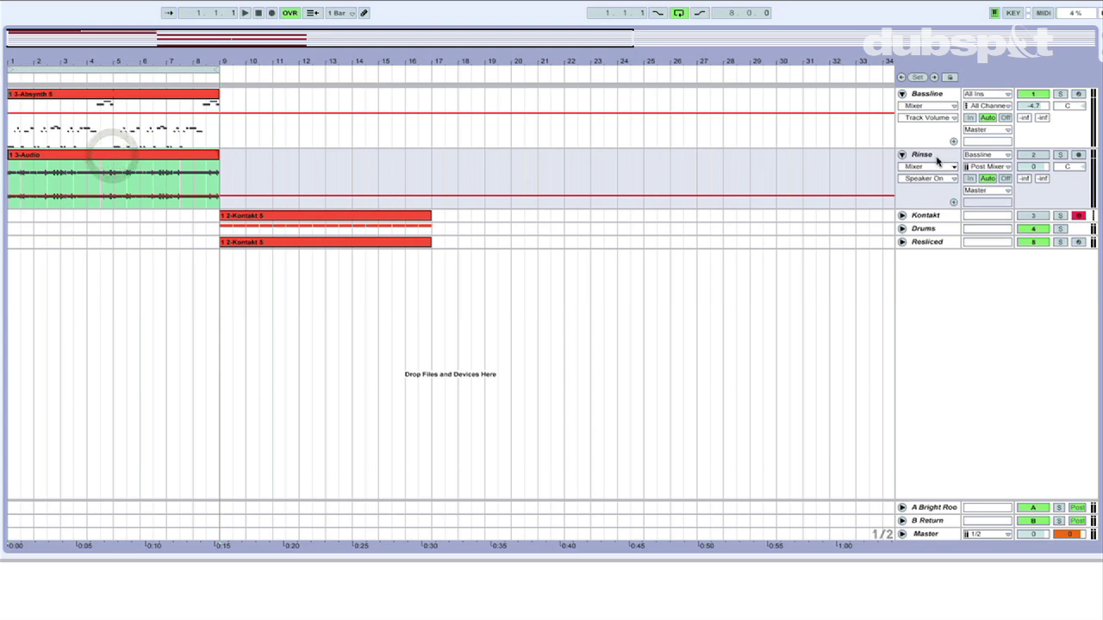
pyautogui.click(1007, 156)
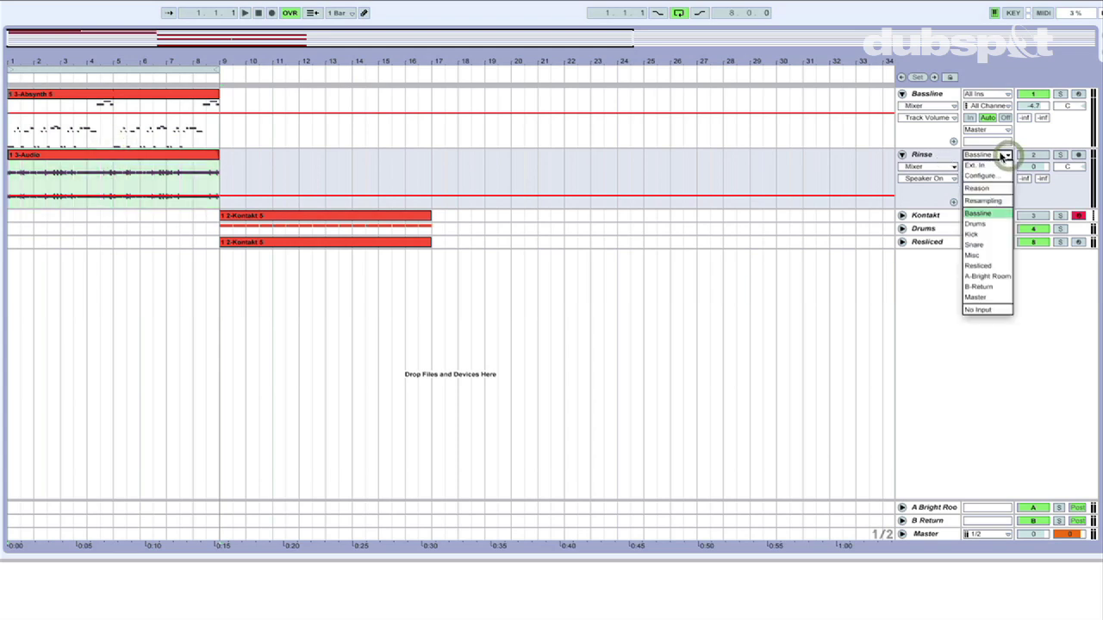
pyautogui.click(992, 215)
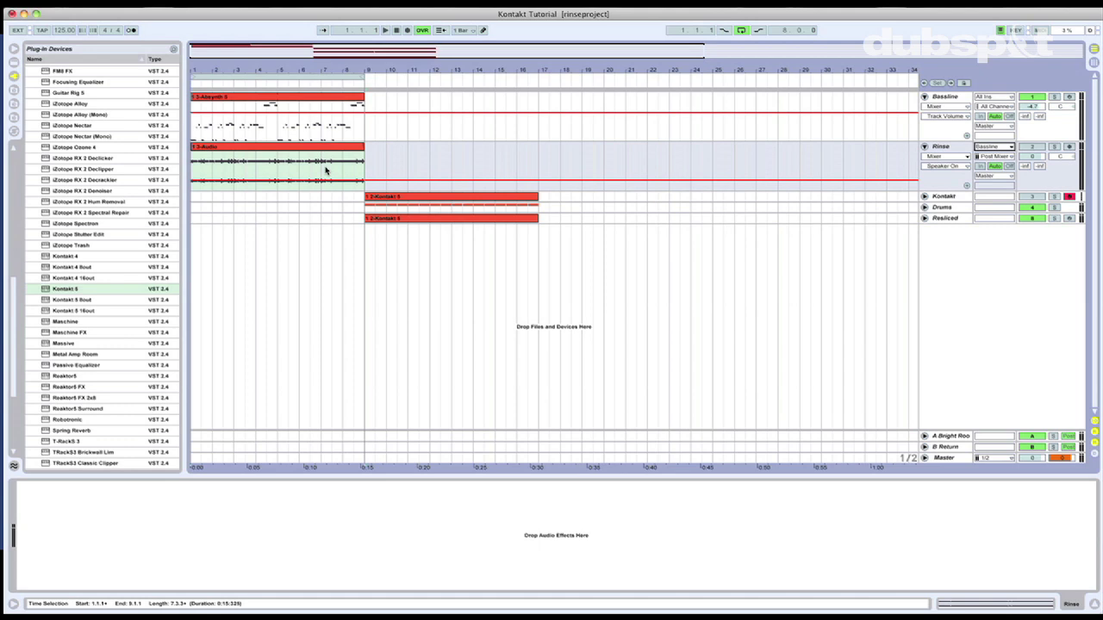
# Load Kontakt 5 onto the Kontakt MIDI track
pyautogui.click(924, 196)
pyautogui.click(952, 199)
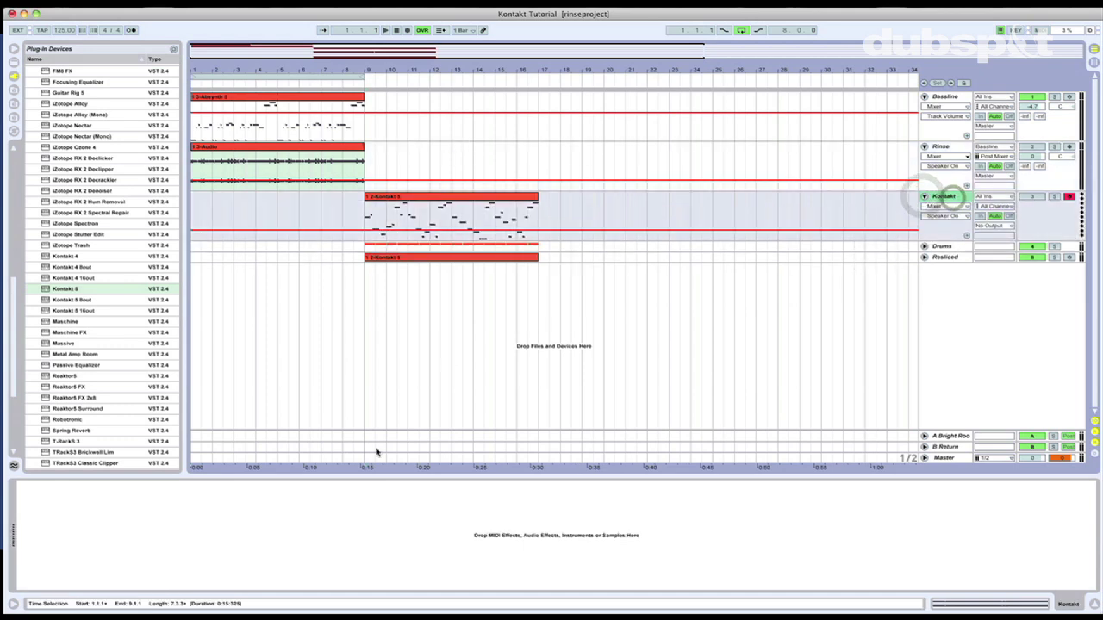
pyautogui.moveTo(46, 290); pyautogui.dragTo(102, 516)
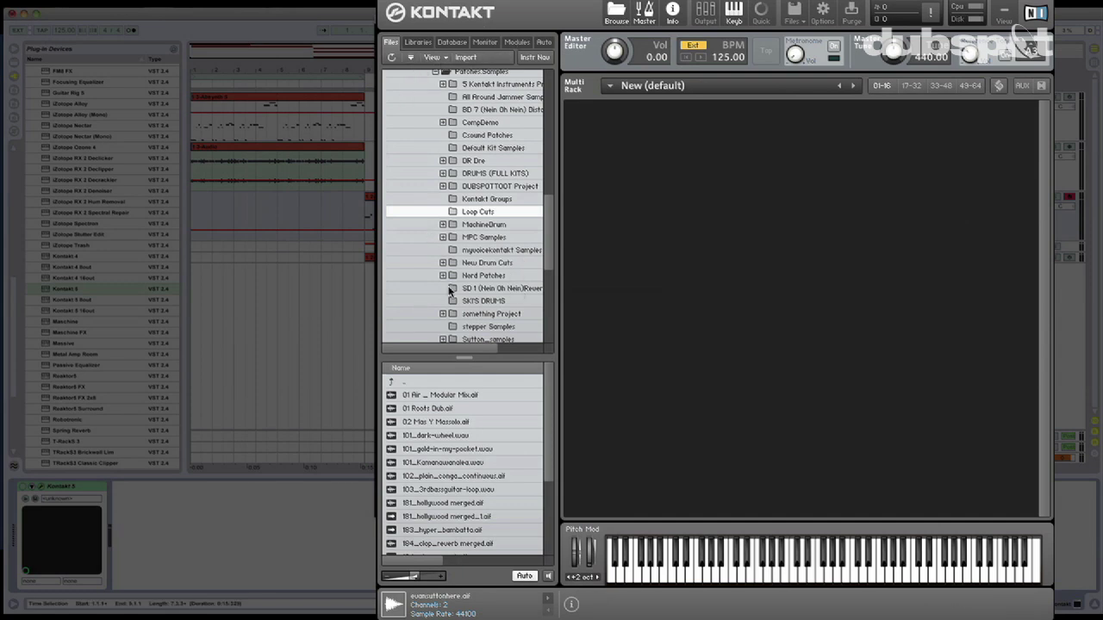
# Reveal the recorded 0001 3-Audio.aif in Live's browser and bring back the Kontakt window
pyautogui.scroll(10, 452, 292)
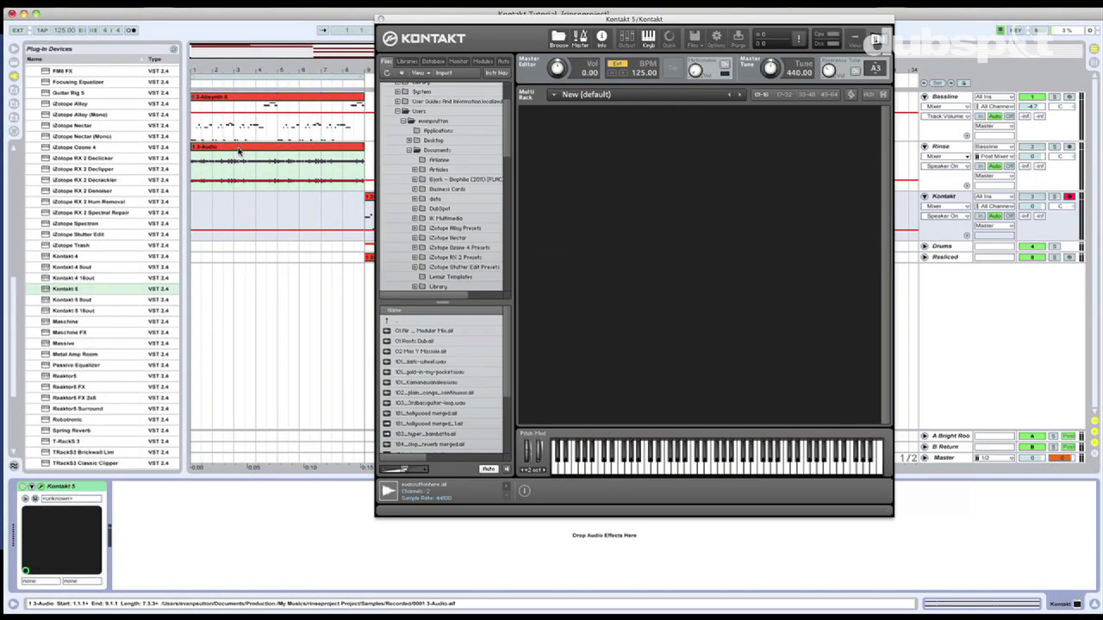
pyautogui.rightClick(239, 150)
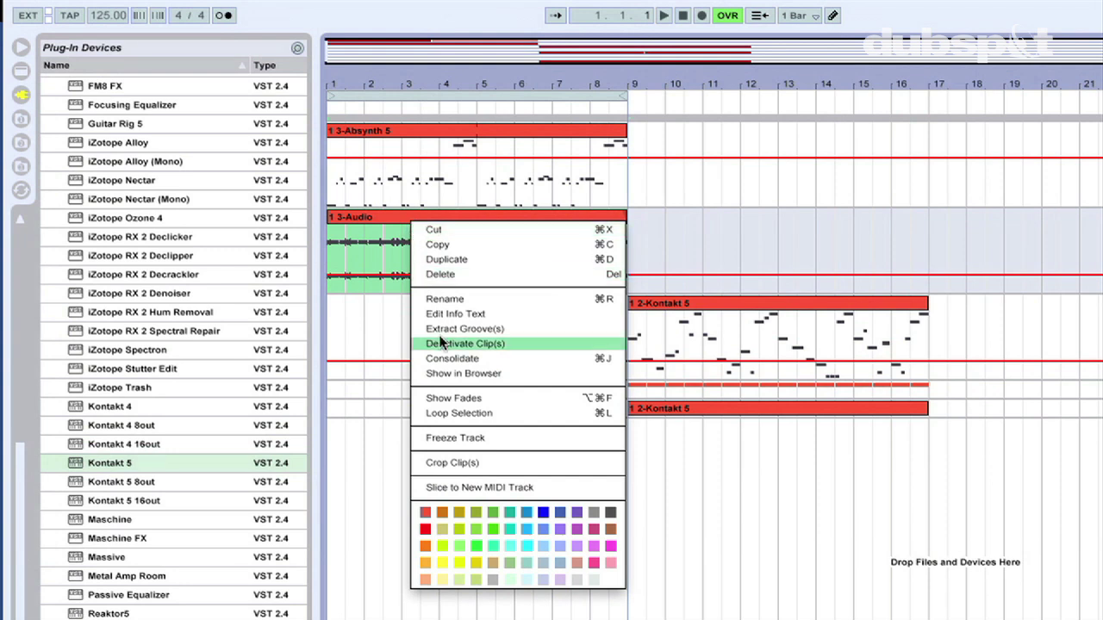
pyautogui.click(441, 373)
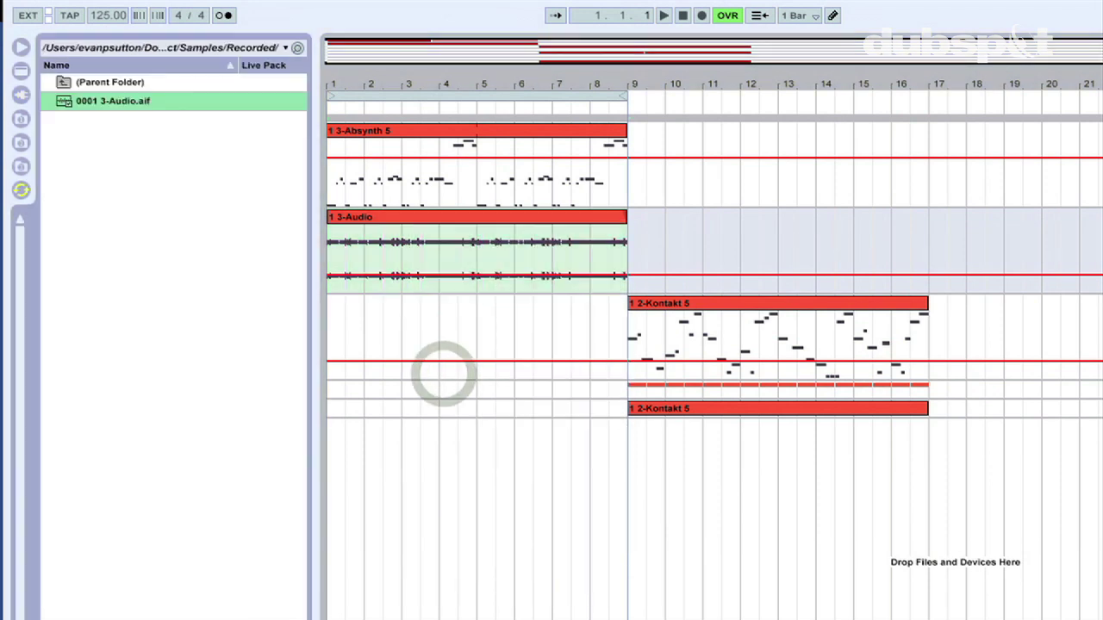
pyautogui.press('super+alt+p')
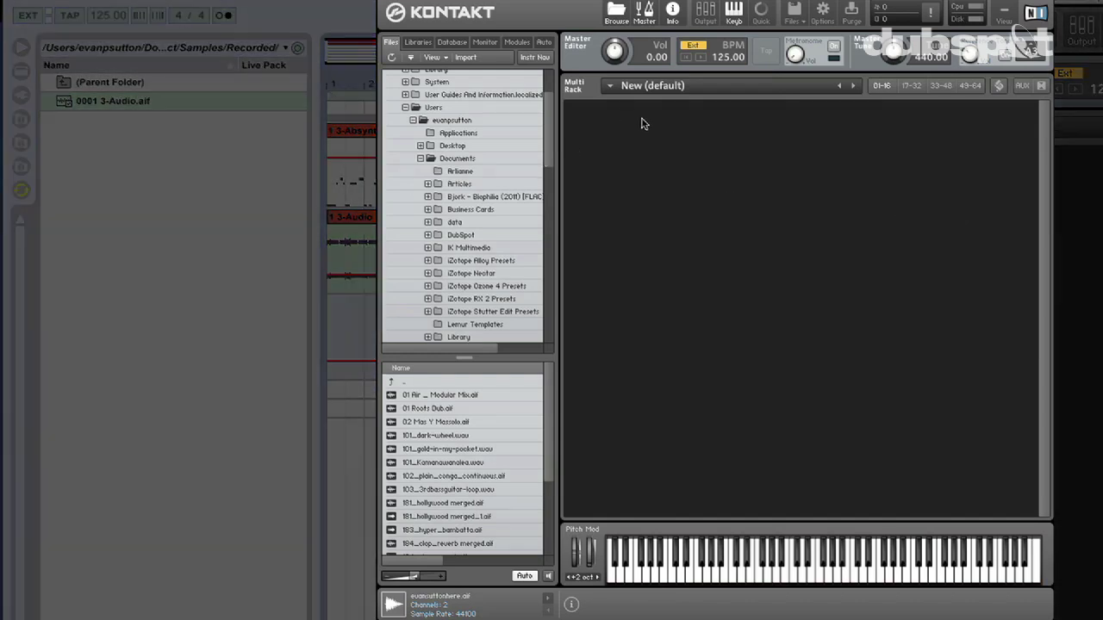
# Add a new empty default instrument to the Kontakt rack
pyautogui.click(794, 16)
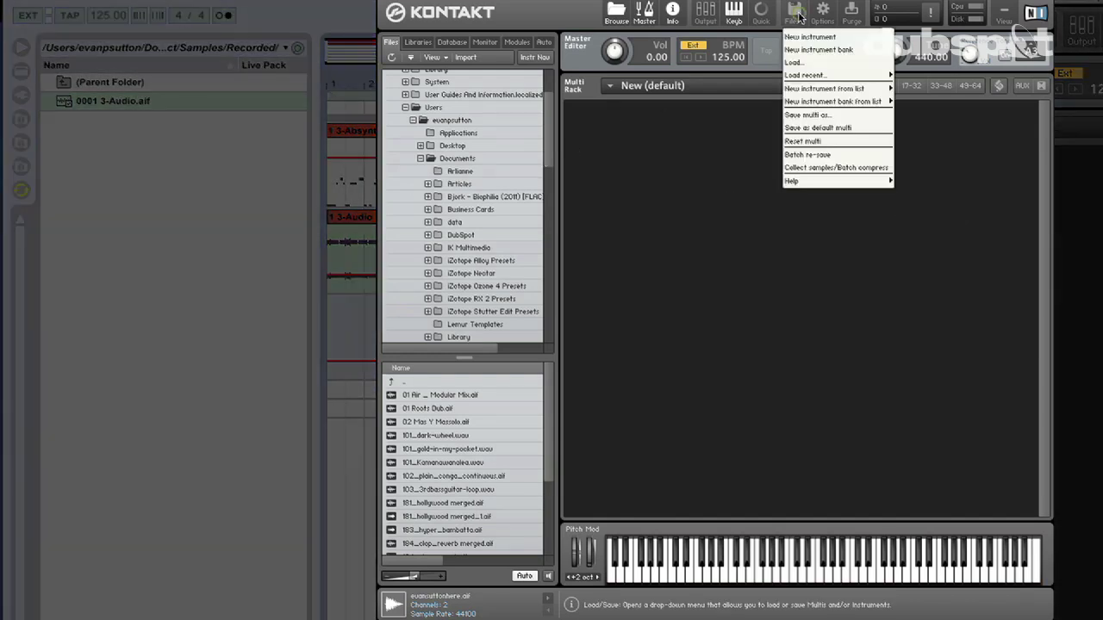
pyautogui.click(635, 154)
pyautogui.doubleClick(628, 148)
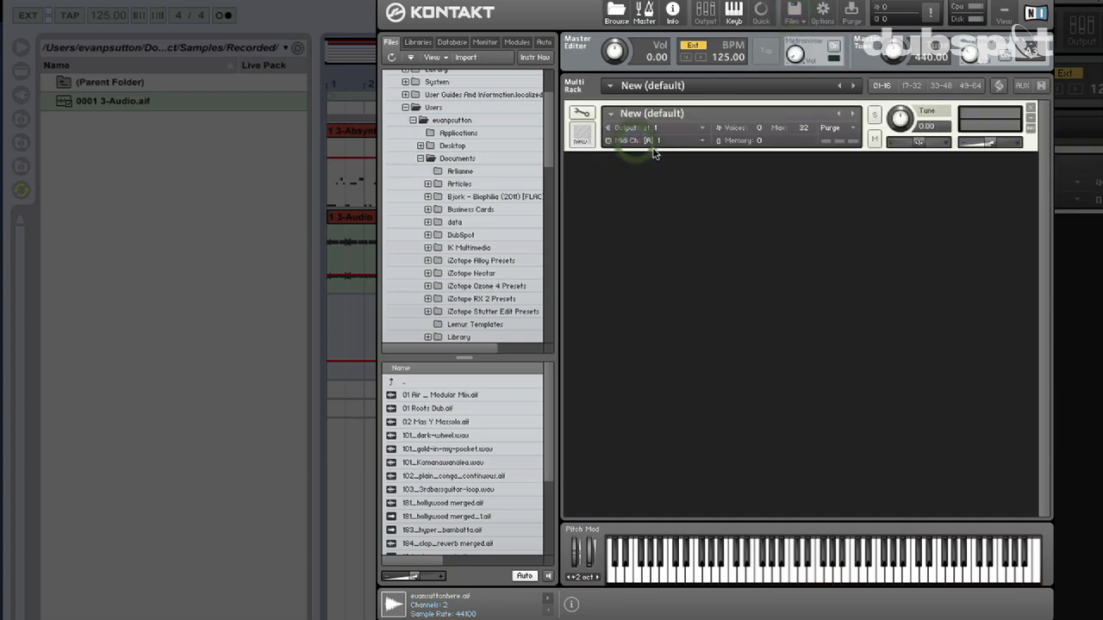
# Map 0001 3-Audio.aif as a single zone on key C2 in the Mapping Editor
pyautogui.click(583, 115)
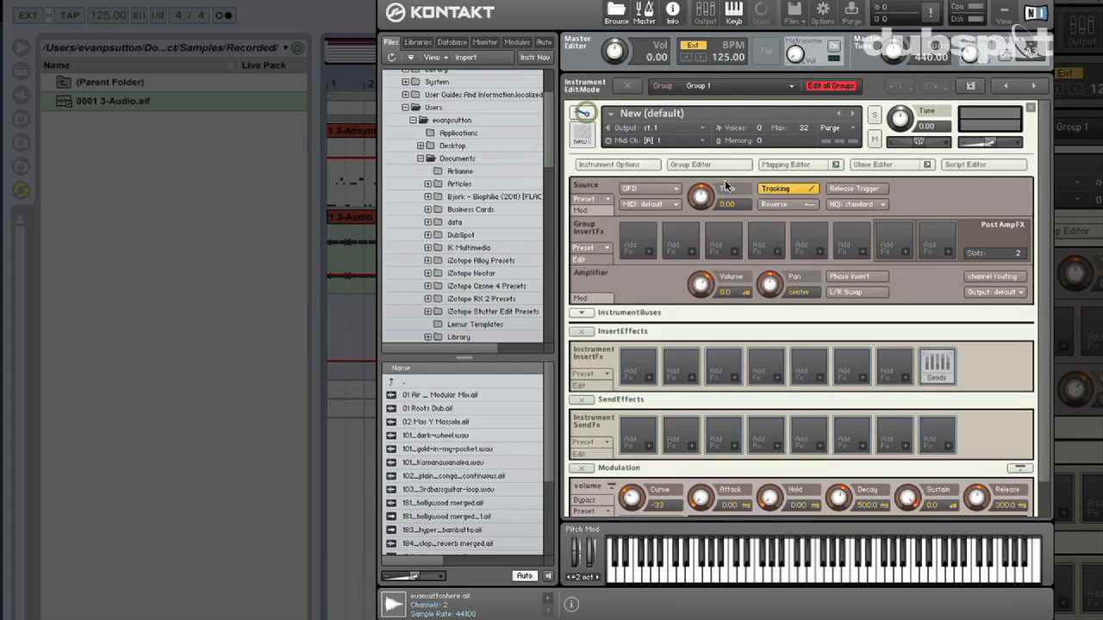
pyautogui.click(796, 165)
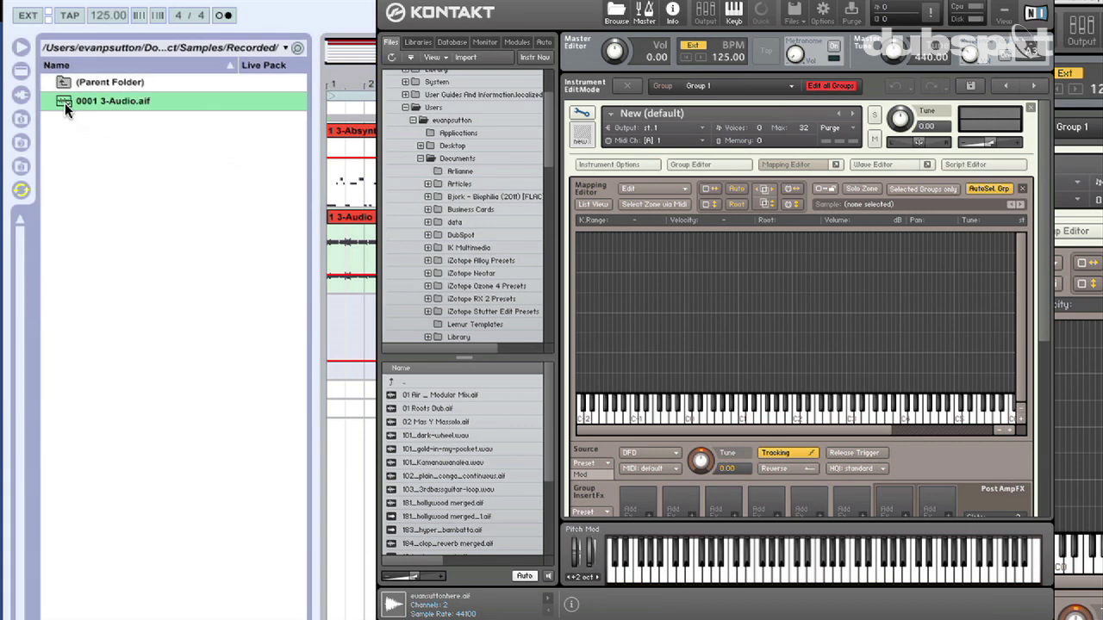
pyautogui.moveTo(65, 103); pyautogui.dragTo(795, 388)
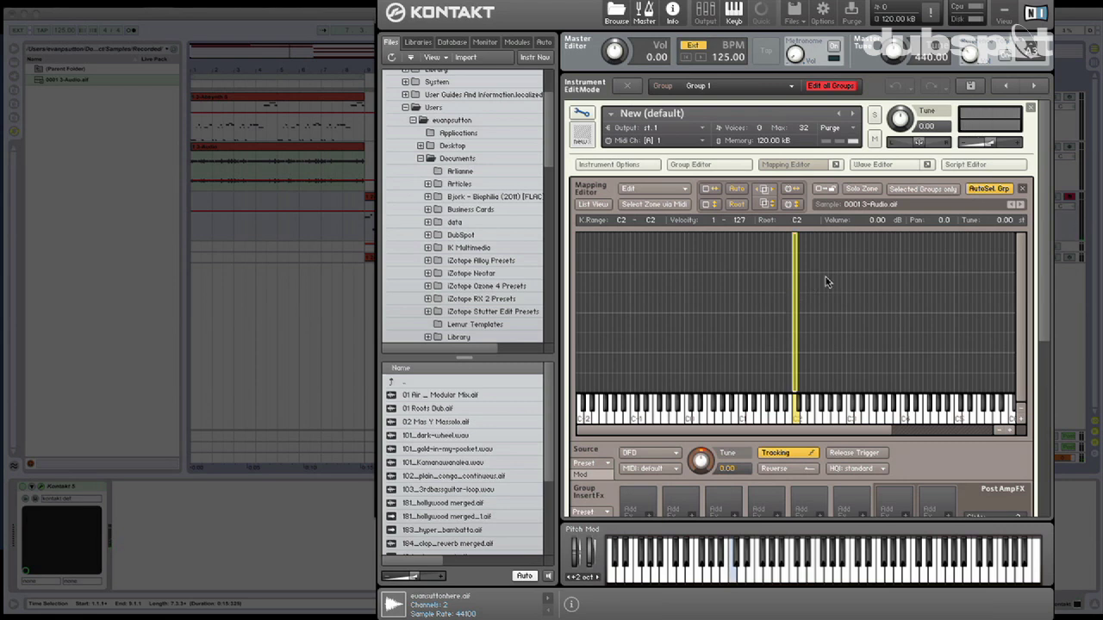
# Load the C2 zone into the Wave Editor, showing the 15.39 s waveform at 124.72 BPM
pyautogui.click(866, 165)
pyautogui.scroll(-4, 851, 181)
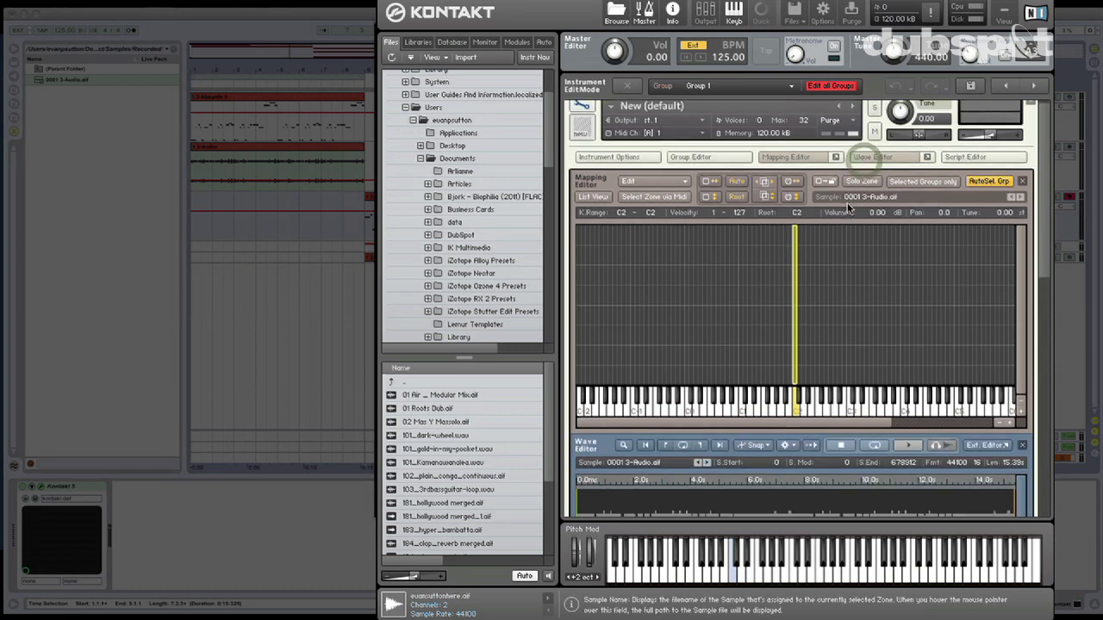
pyautogui.scroll(-1, 846, 217)
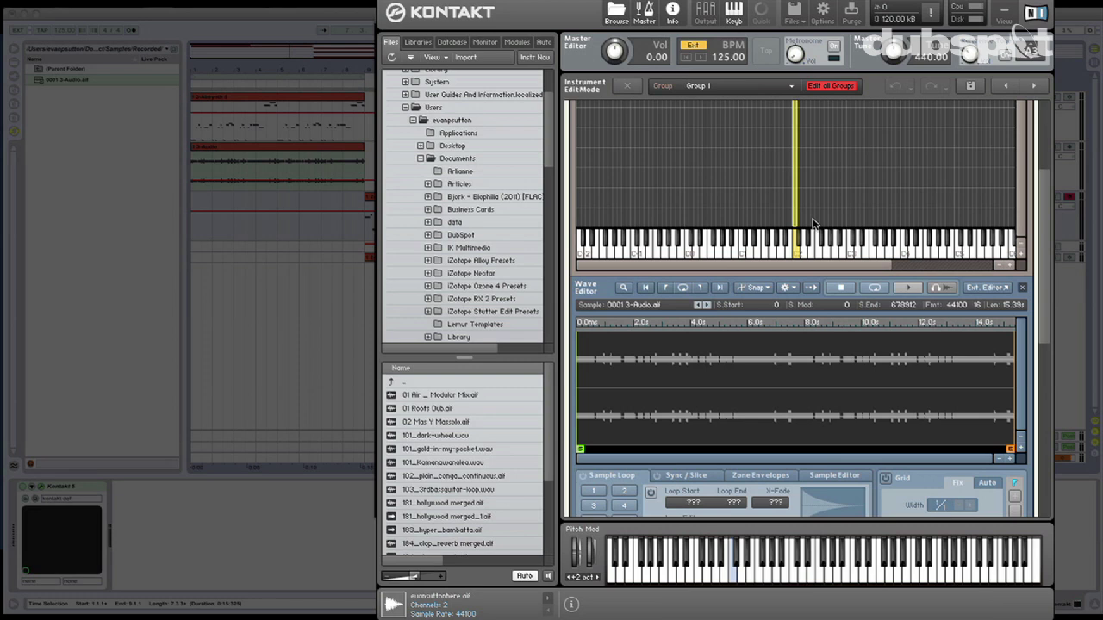
pyautogui.scroll(-2, 812, 224)
pyautogui.scroll(3, 824, 250)
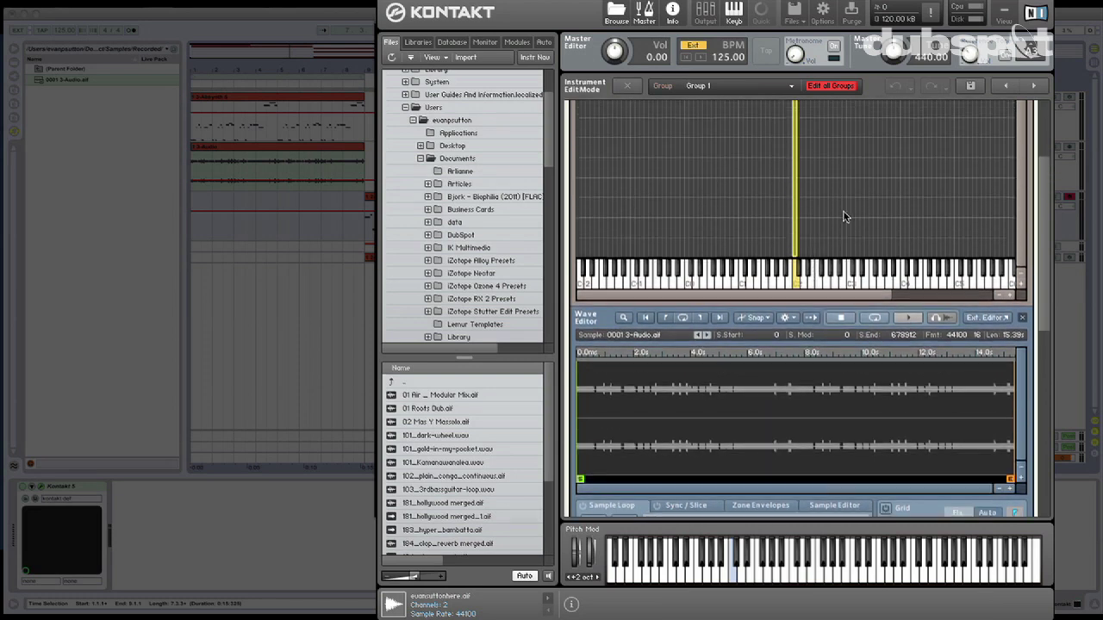
pyautogui.scroll(2, 794, 143)
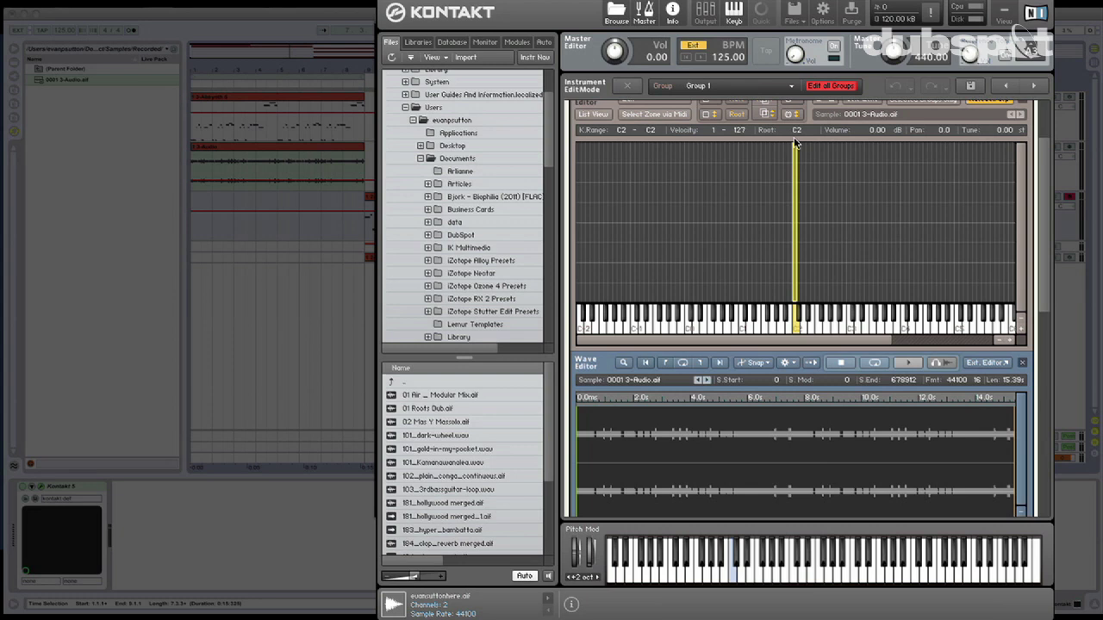
pyautogui.click(862, 243)
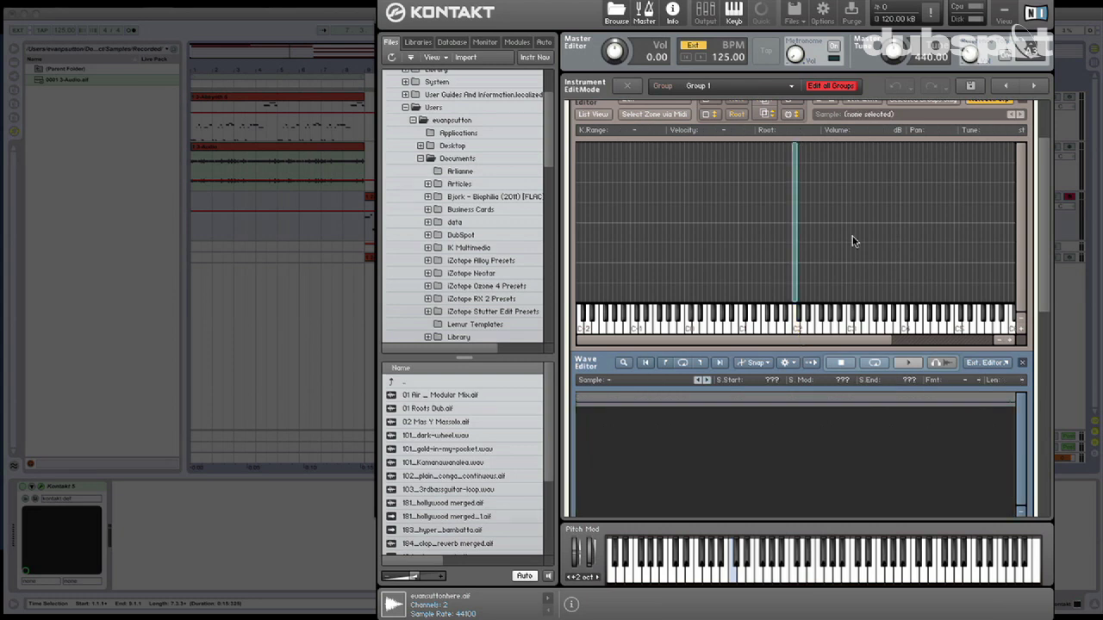
pyautogui.scroll(-2, 842, 266)
pyautogui.click(796, 222)
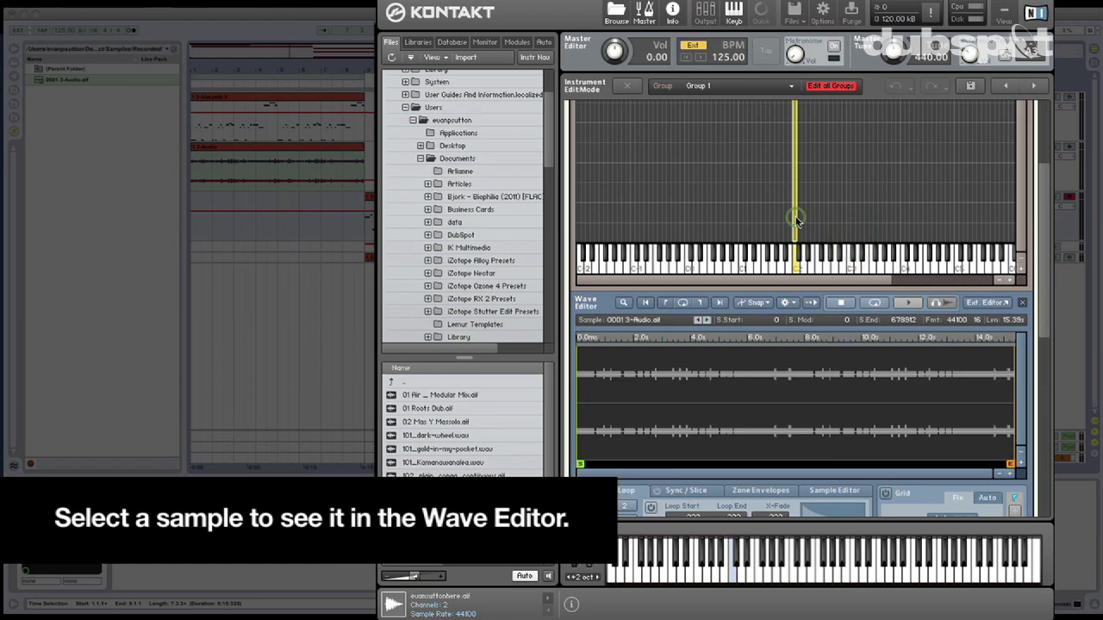
pyautogui.scroll(-2, 796, 221)
pyautogui.scroll(-2, 777, 215)
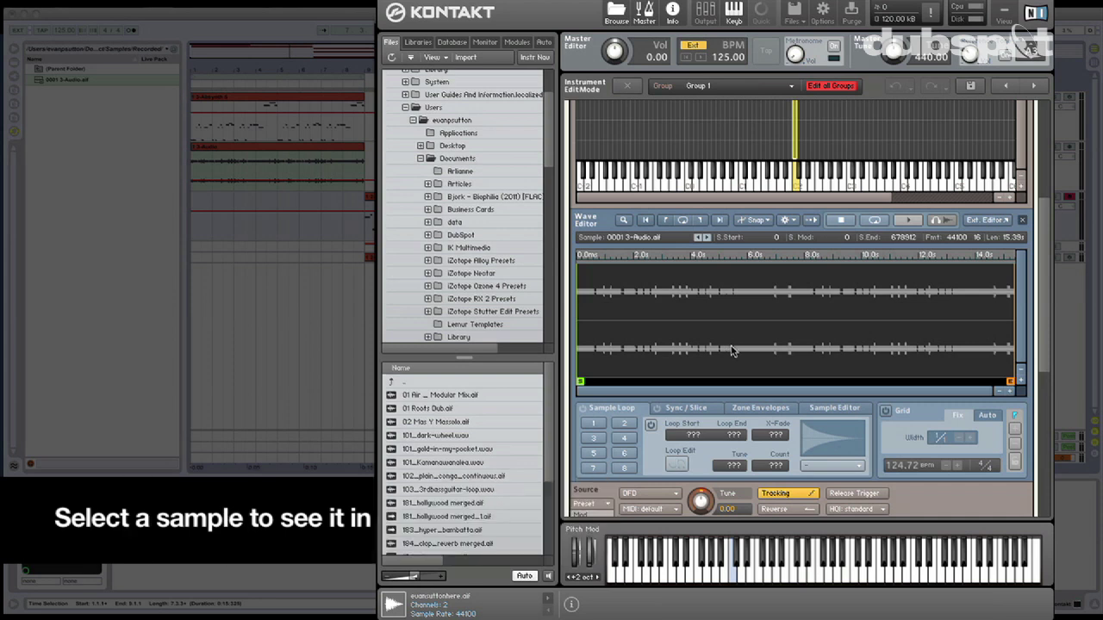
pyautogui.scroll(-5, 731, 351)
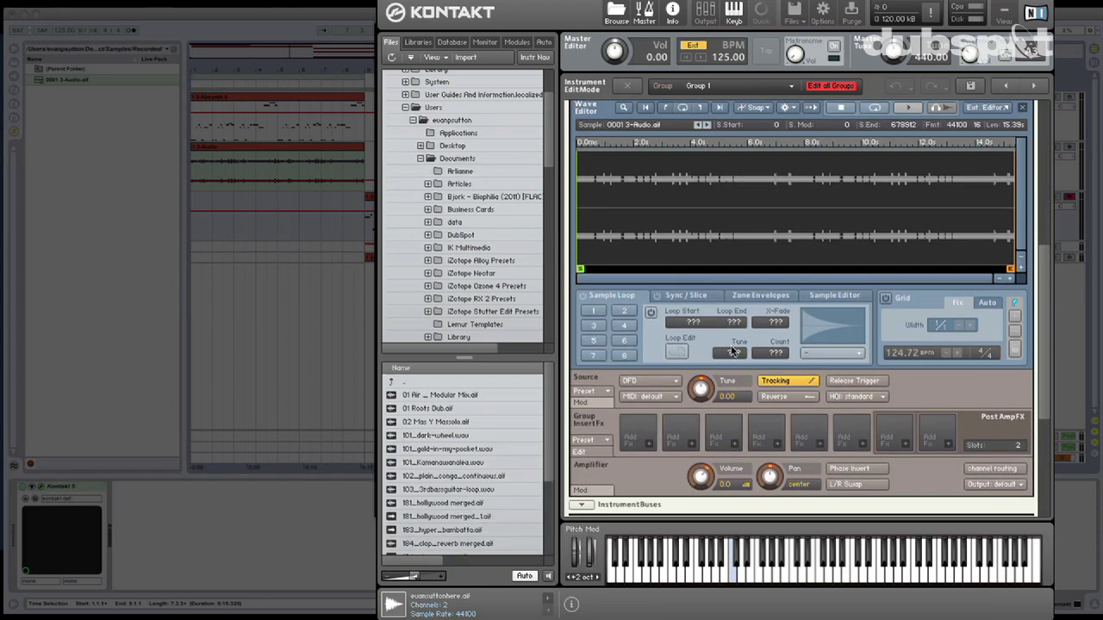
pyautogui.scroll(2, 734, 351)
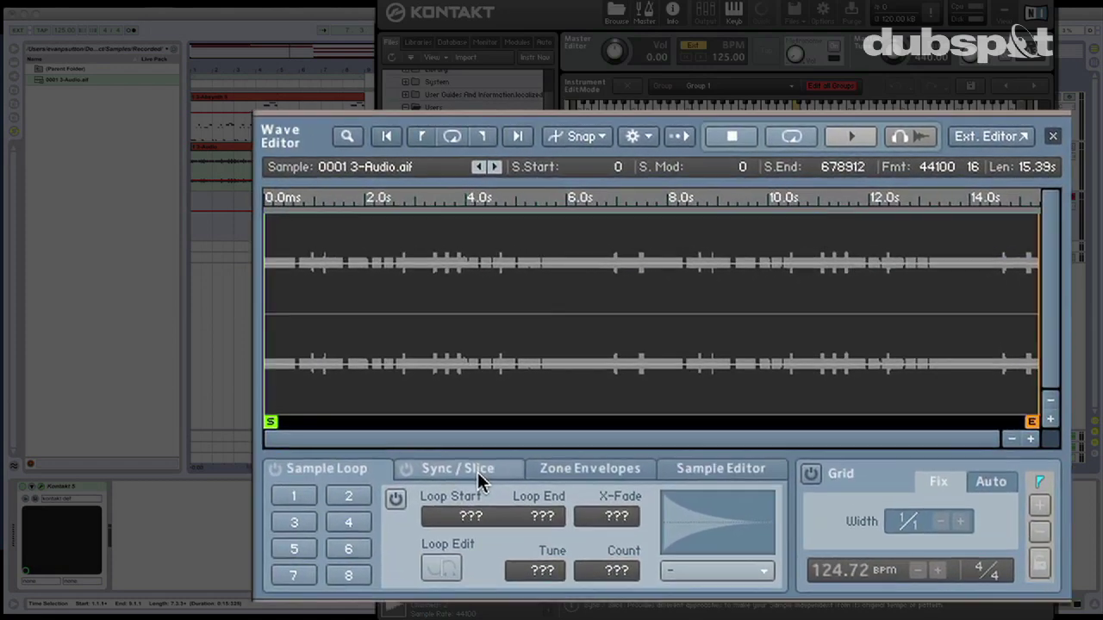
# In the Sync / Slice tab, set the zone length to 8
pyautogui.click(449, 480)
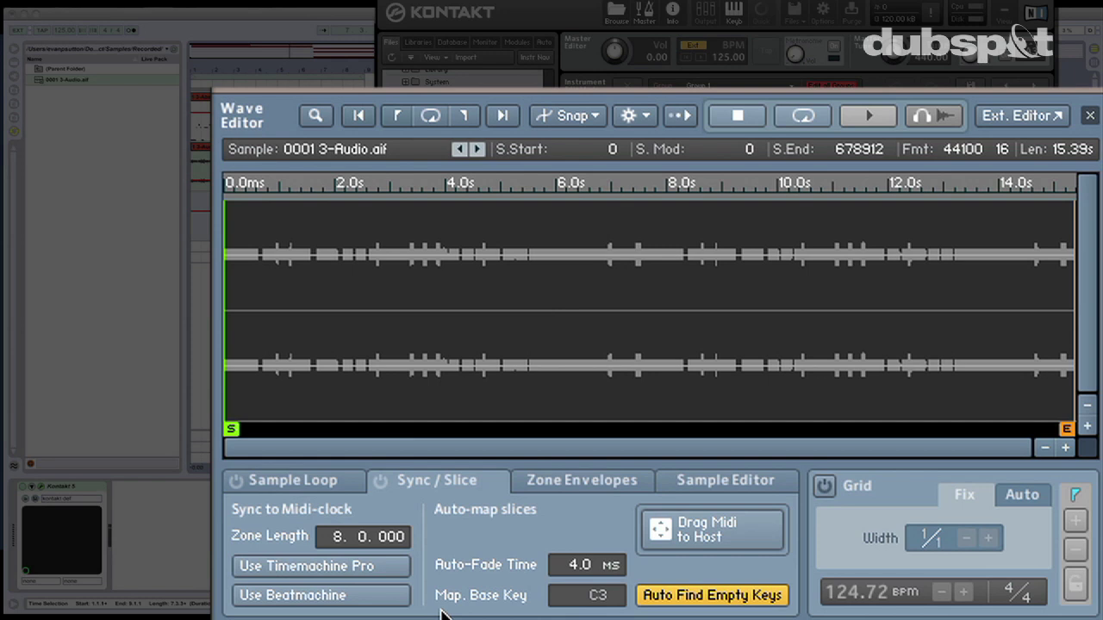
pyautogui.click(336, 538)
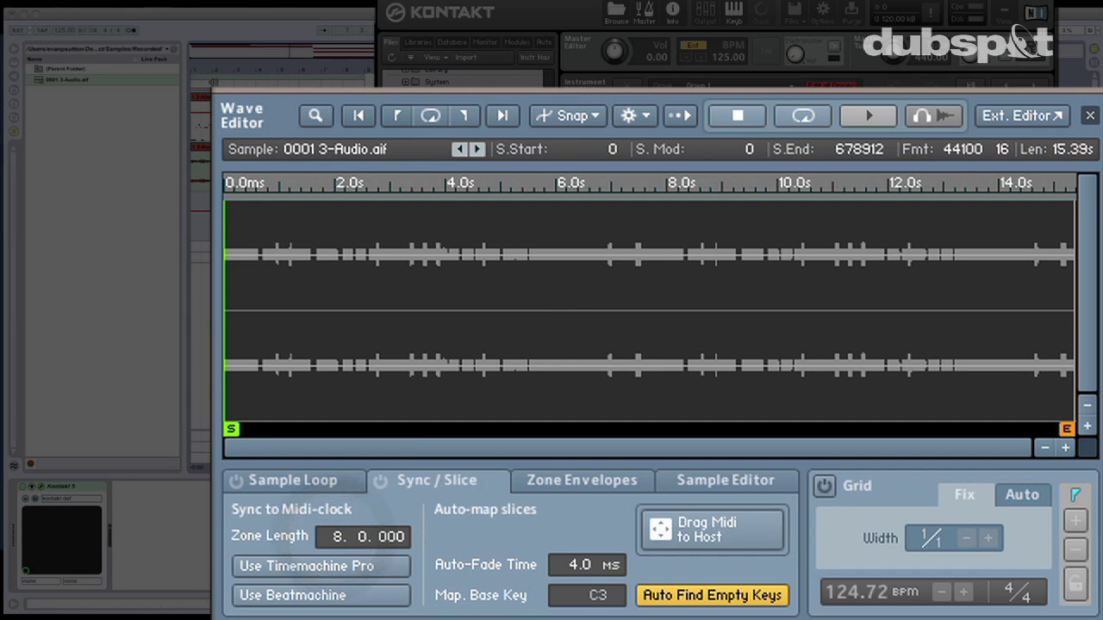
pyautogui.click(335, 533)
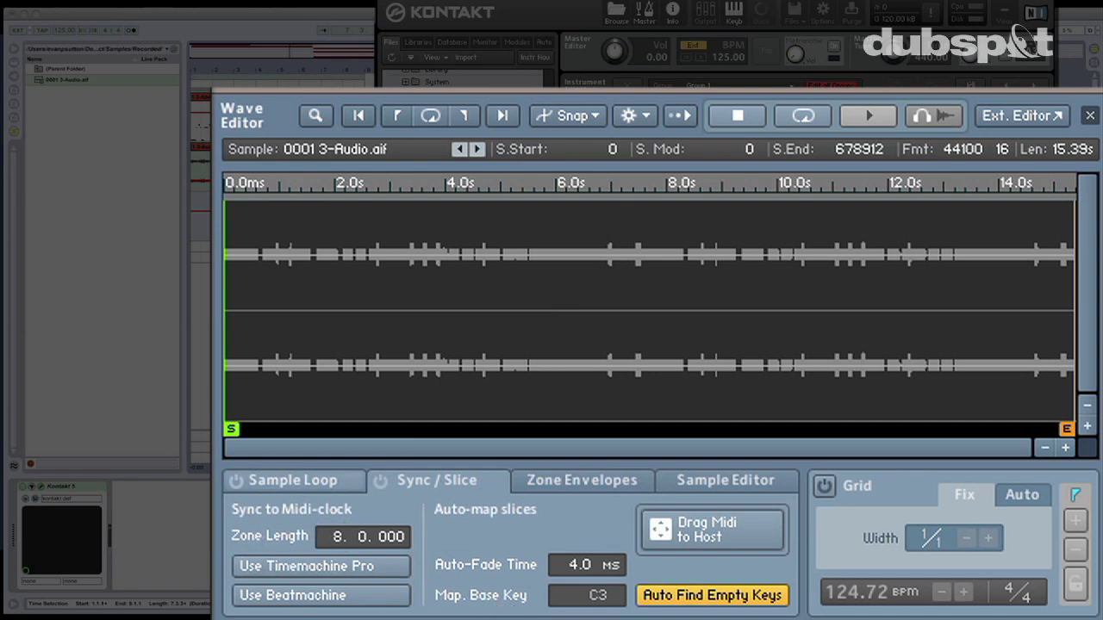
pyautogui.scroll(5, 263, 294)
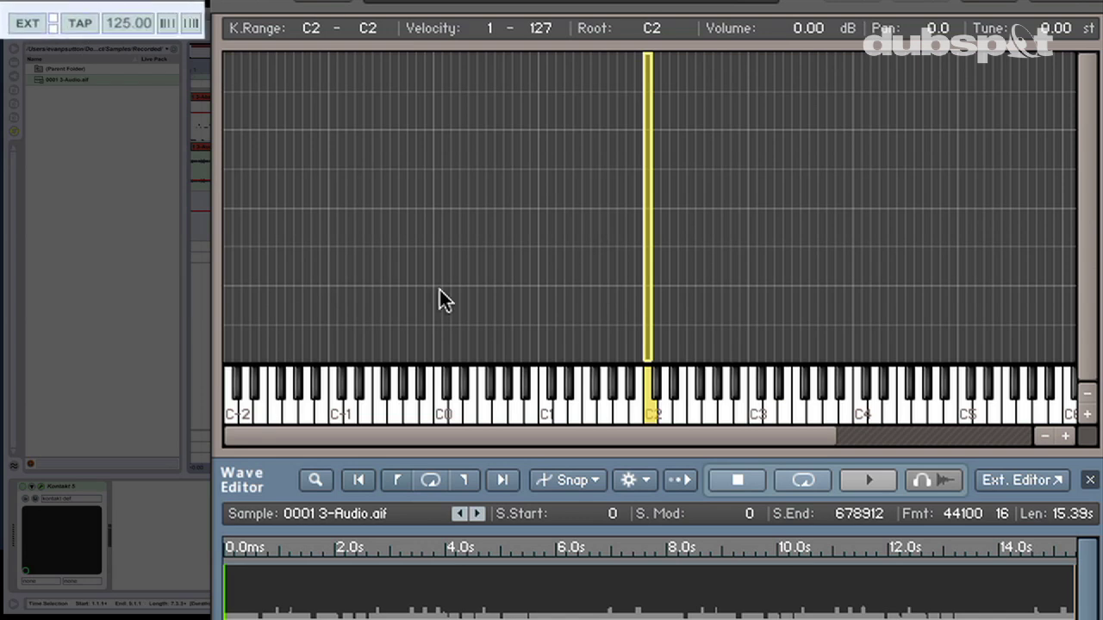
# Turn off Auto Find Empty Keys for the 0001 3-Audio.aif slices
pyautogui.scroll(-5, 530, 316)
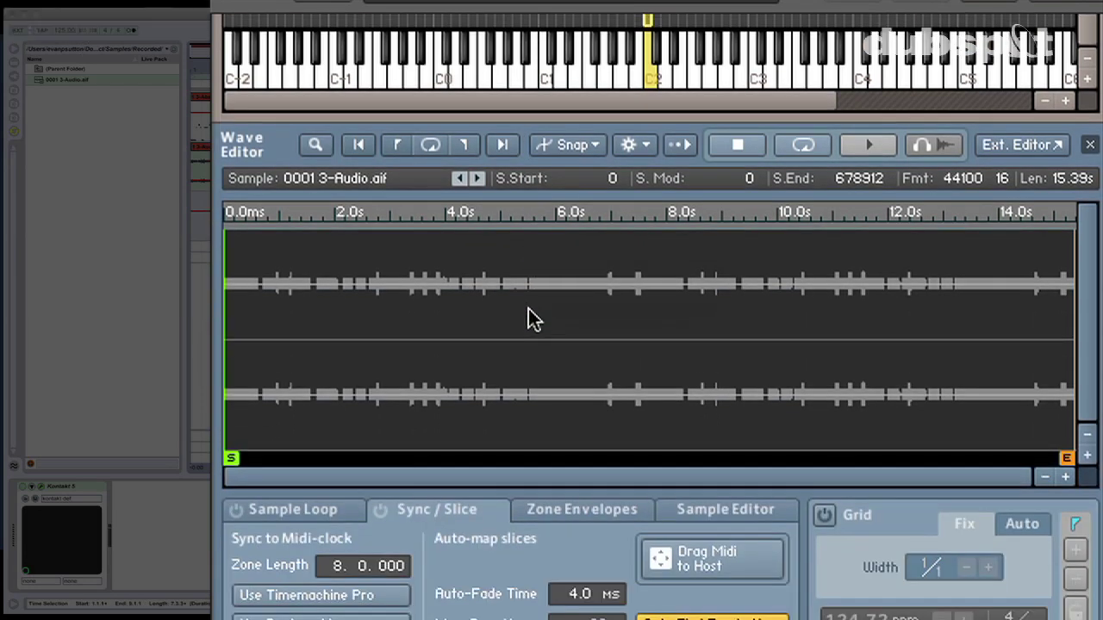
pyautogui.scroll(-3, 541, 614)
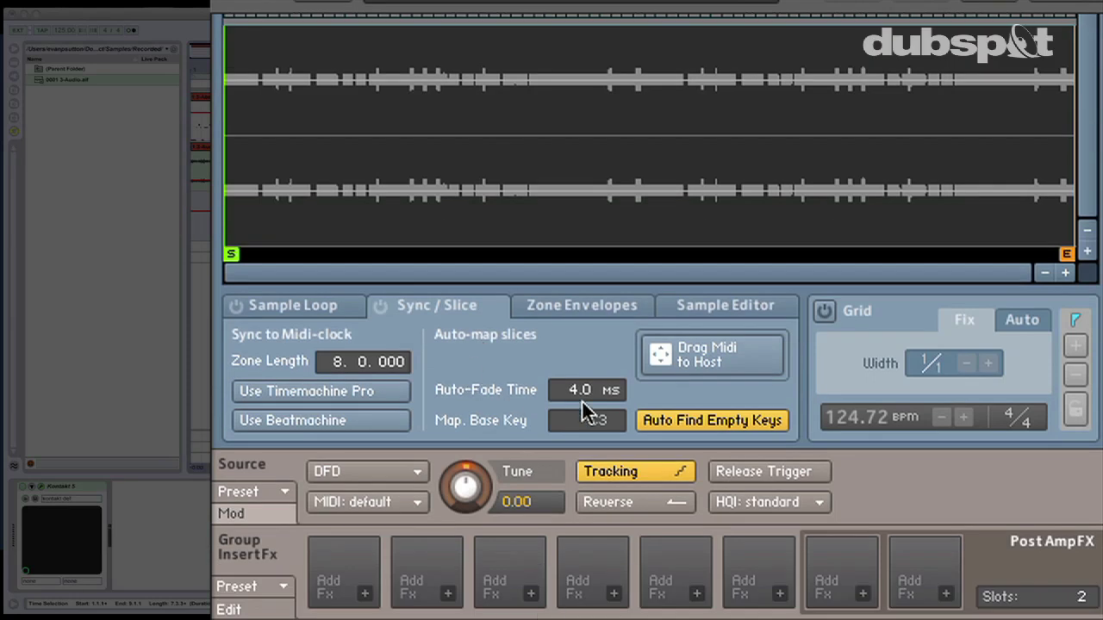
pyautogui.click(708, 422)
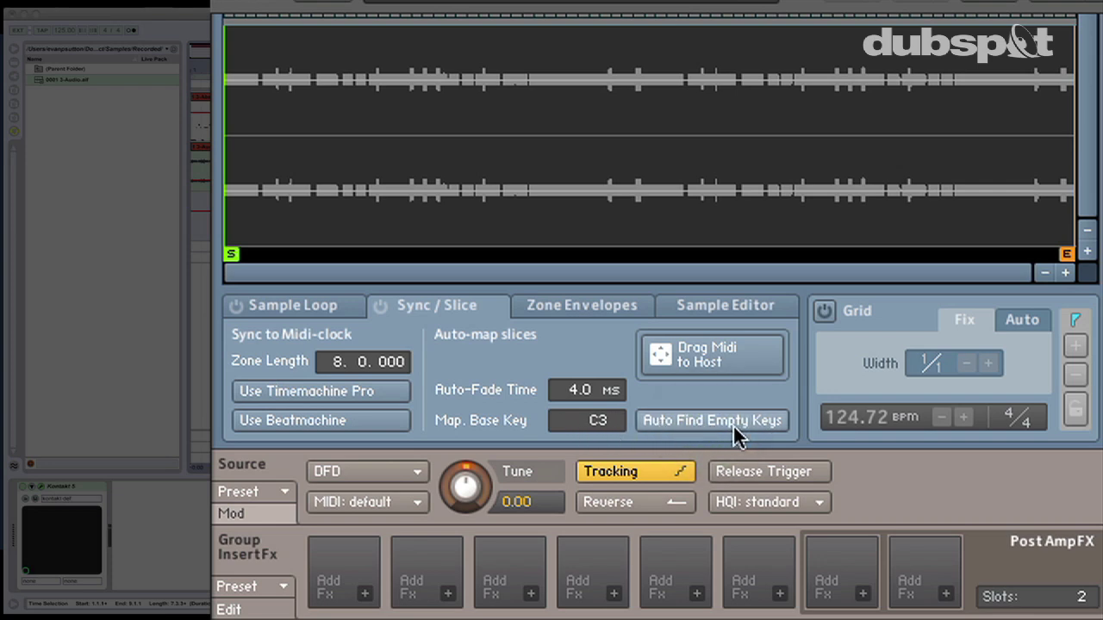
pyautogui.scroll(4, 733, 424)
pyautogui.scroll(5, 617, 560)
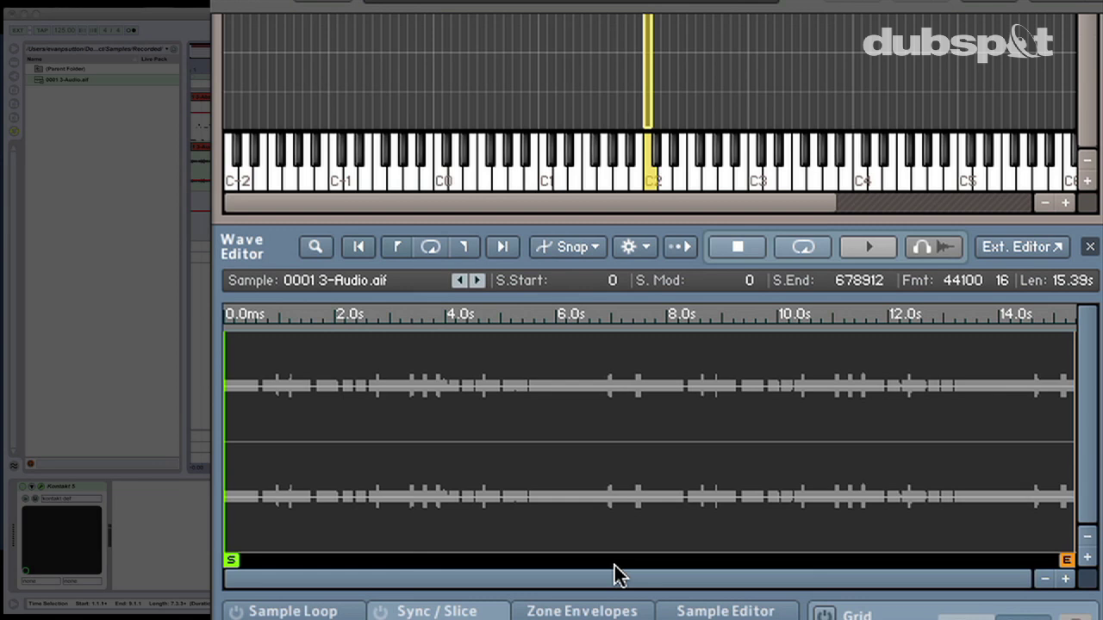
pyautogui.scroll(1, 465, 566)
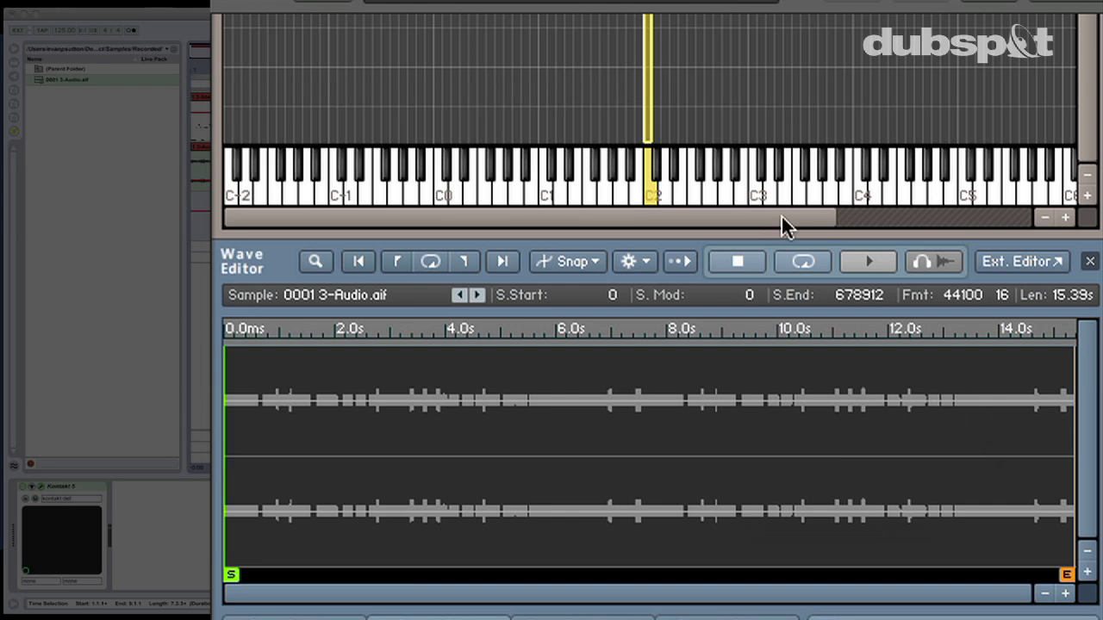
pyautogui.scroll(-4, 700, 495)
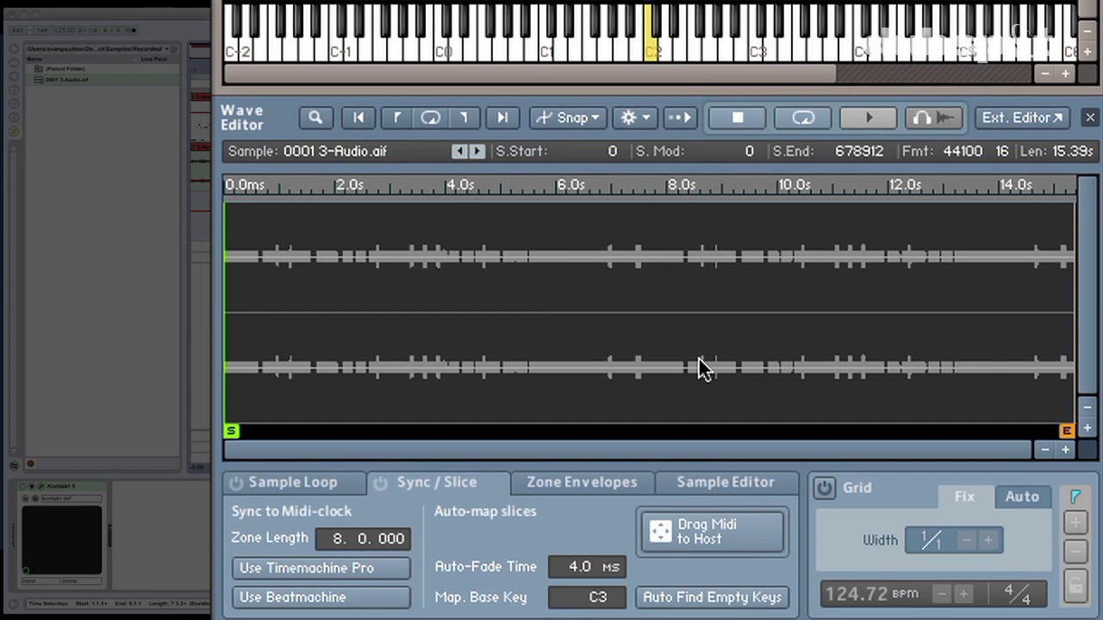
# Enable the slice grid, coarsen it to 1/4, and play the sample to audition the slices
pyautogui.scroll(-1, 698, 358)
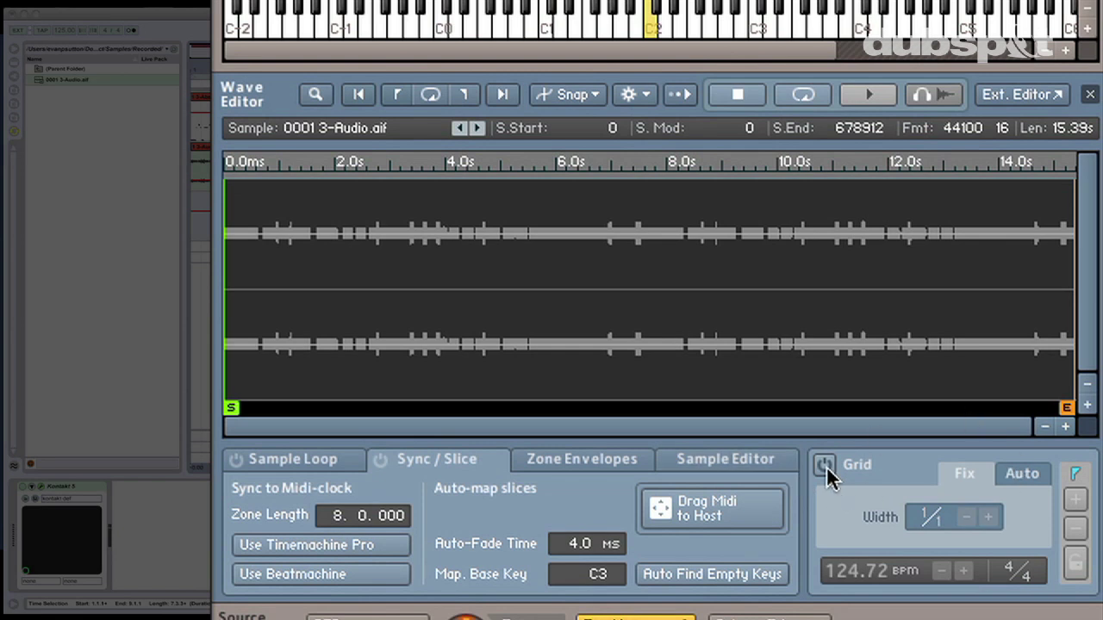
pyautogui.click(825, 465)
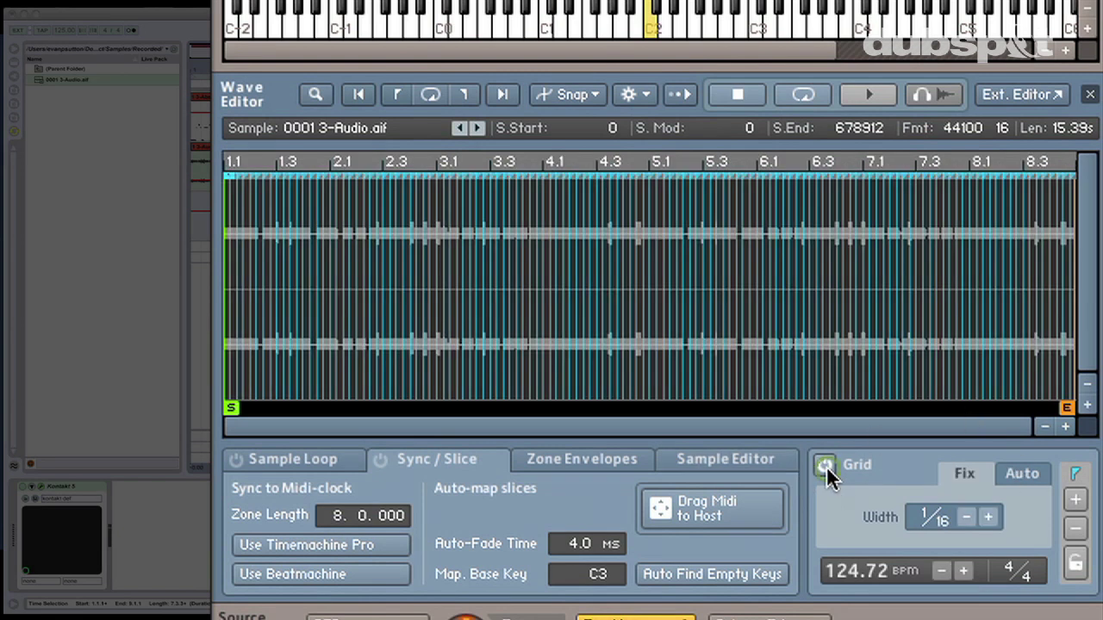
pyautogui.scroll(1, 970, 517)
pyautogui.click(970, 532)
pyautogui.click(968, 531)
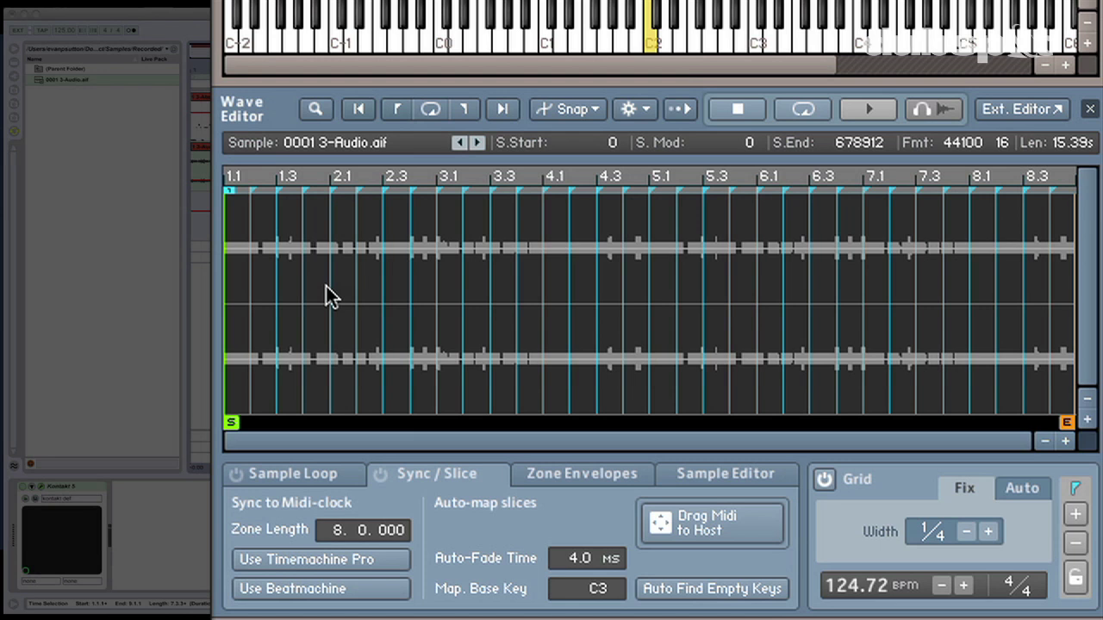
pyautogui.press('space')
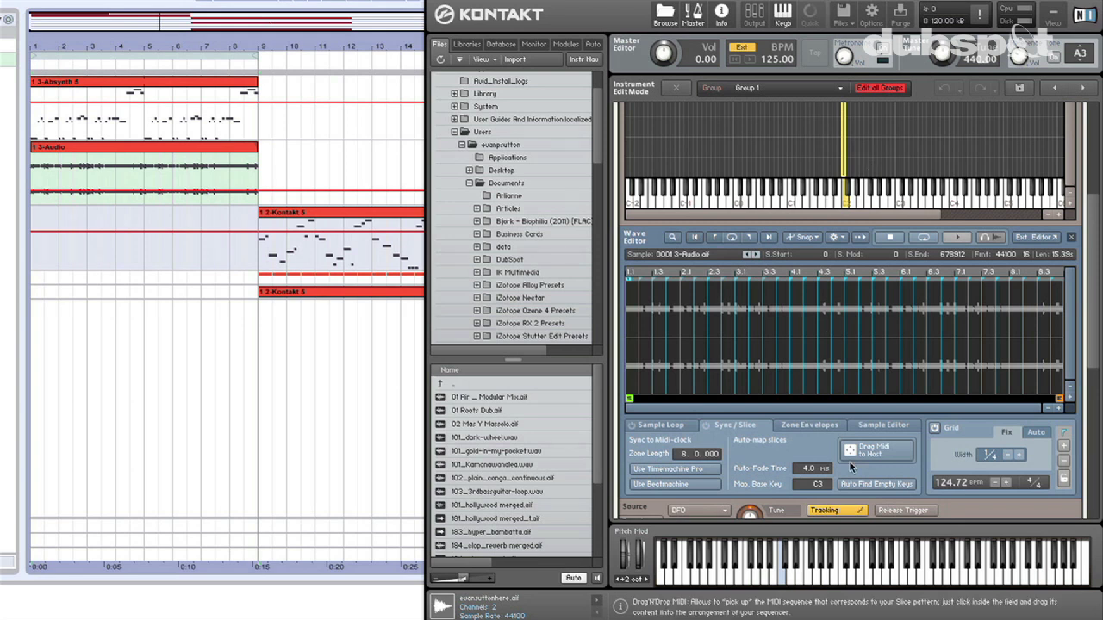
# Drop the slice pattern as a MIDI clip onto the Ableton track, declining tempo and time-signature import
pyautogui.moveTo(857, 452); pyautogui.dragTo(38, 245)
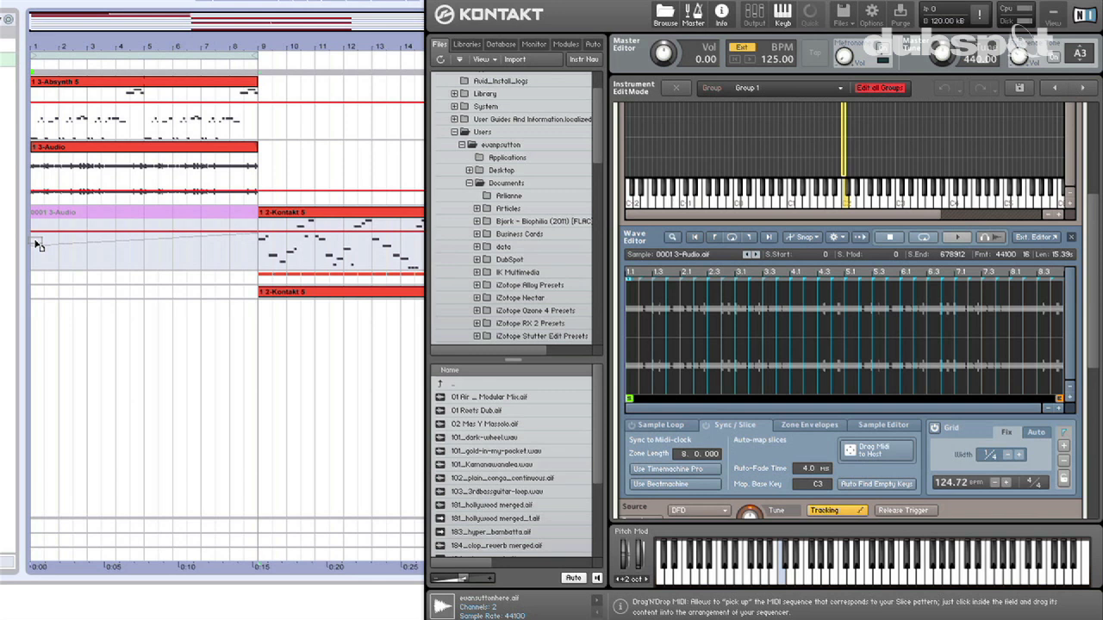
pyautogui.moveTo(37, 245); pyautogui.dragTo(34, 239)
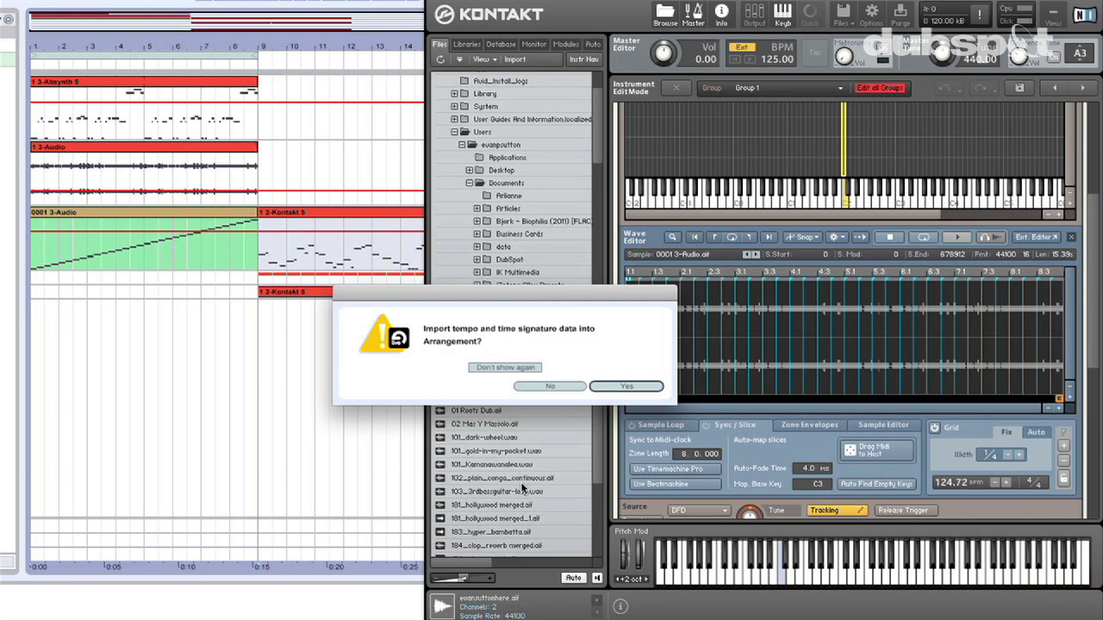
pyautogui.click(538, 389)
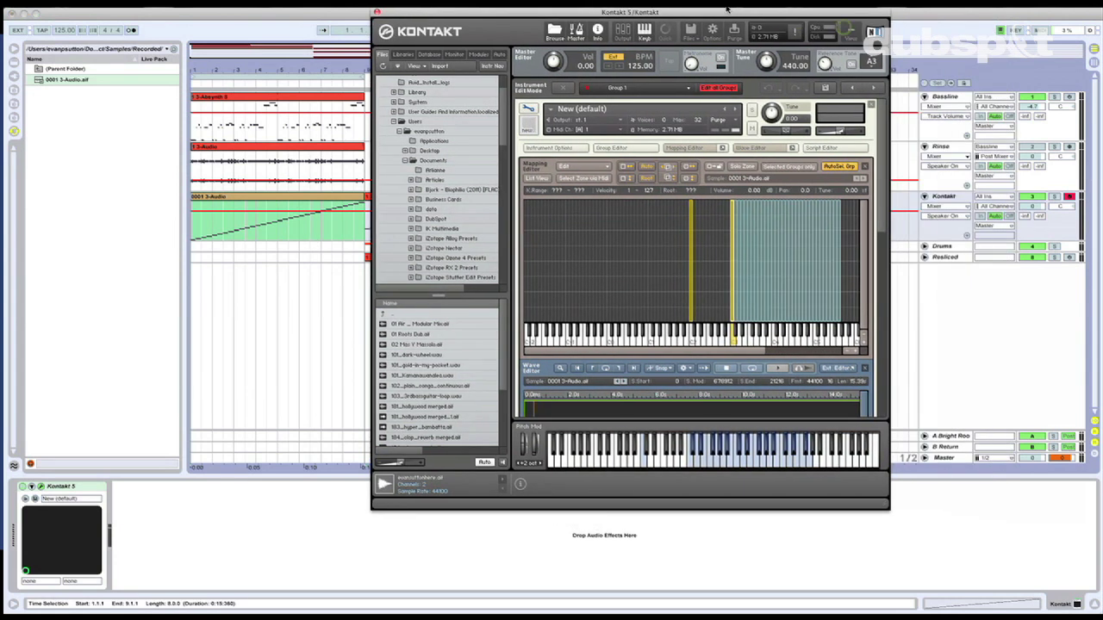
# Scroll through the mapped slice zones, then view the exported clip's ascending notes in Live's piano roll
pyautogui.hscroll(-3, 849, 343)
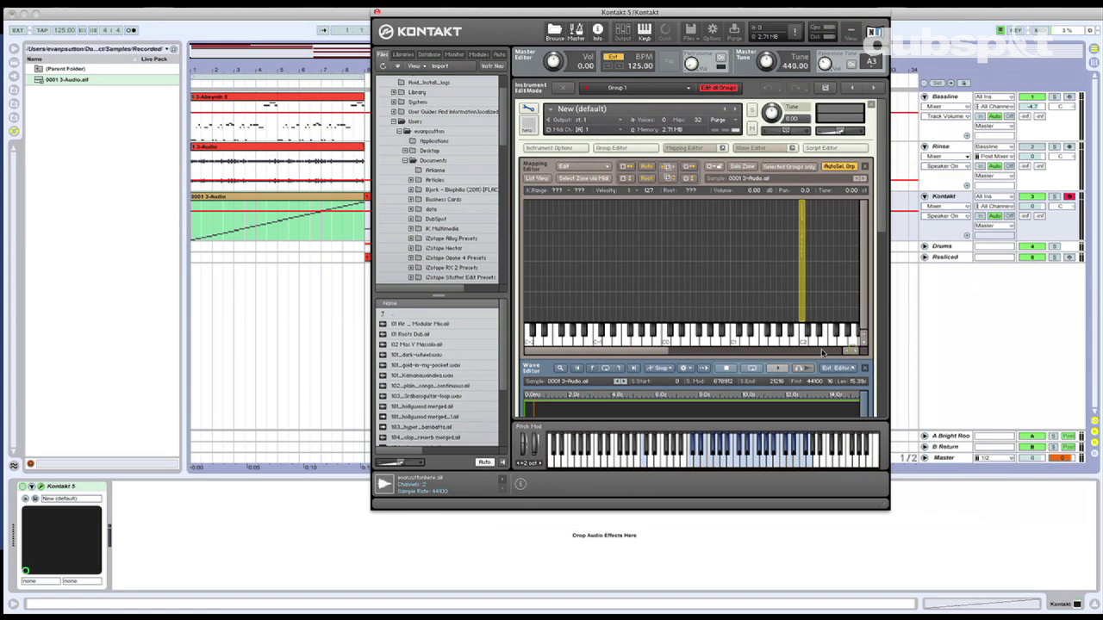
pyautogui.hscroll(5, 720, 354)
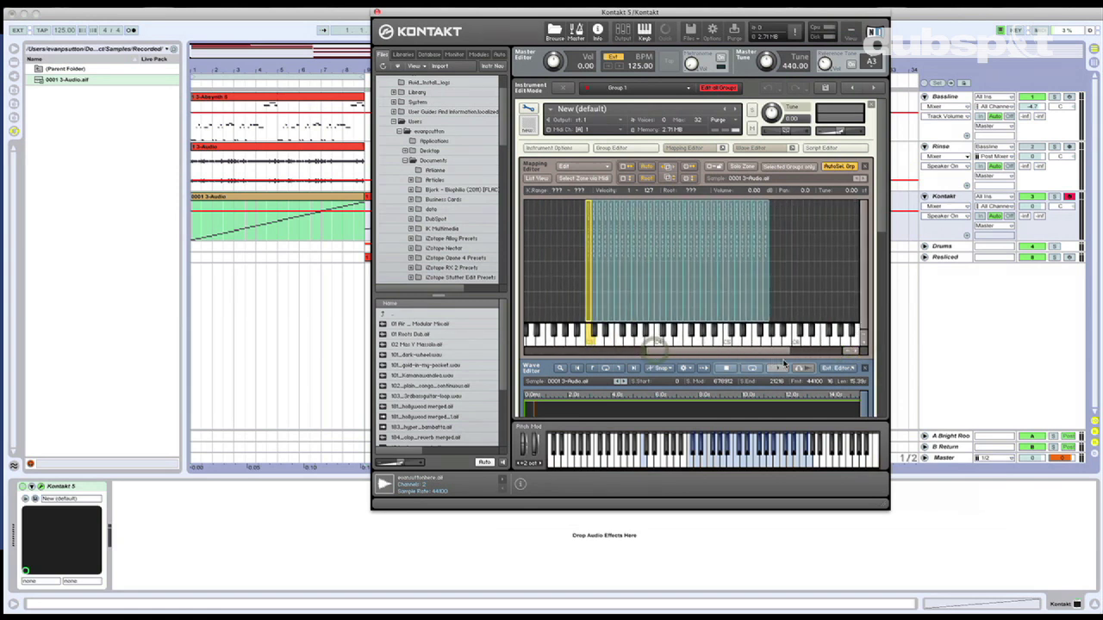
pyautogui.doubleClick(306, 198)
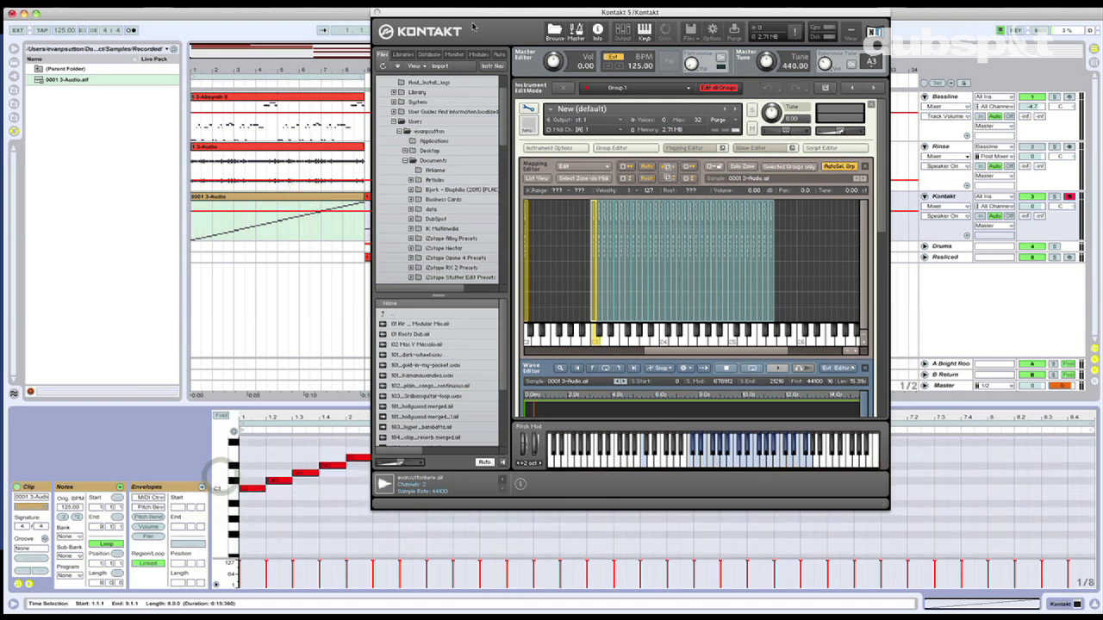
# Move the Kontakt window aside and solo the Kontakt chain
pyautogui.moveTo(436, 12); pyautogui.dragTo(738, 15)
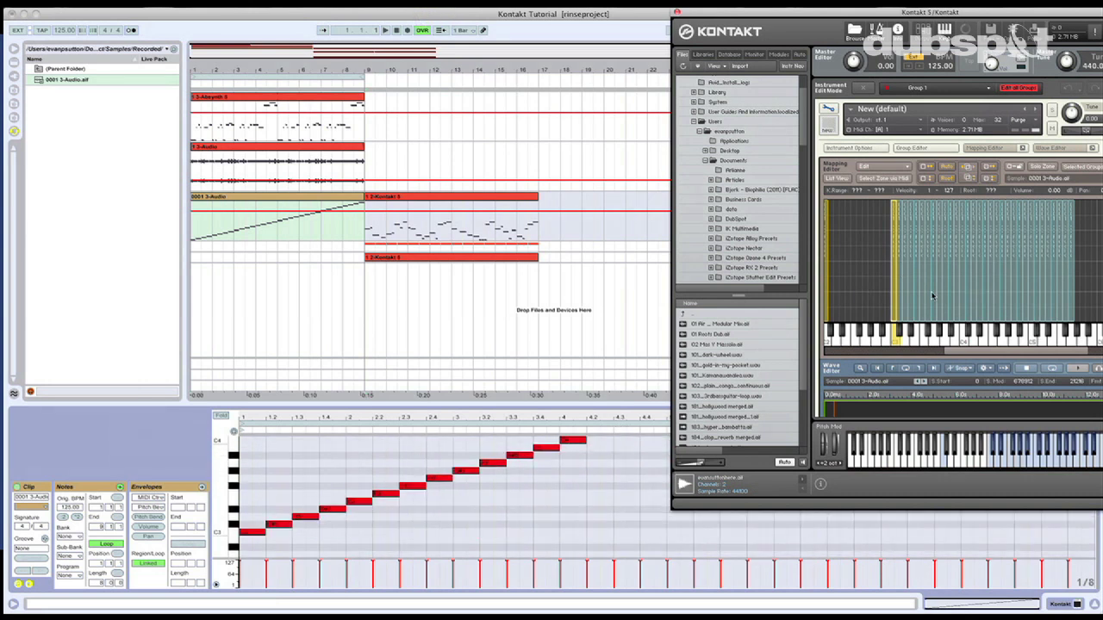
pyautogui.moveTo(806, 15); pyautogui.dragTo(499, 14)
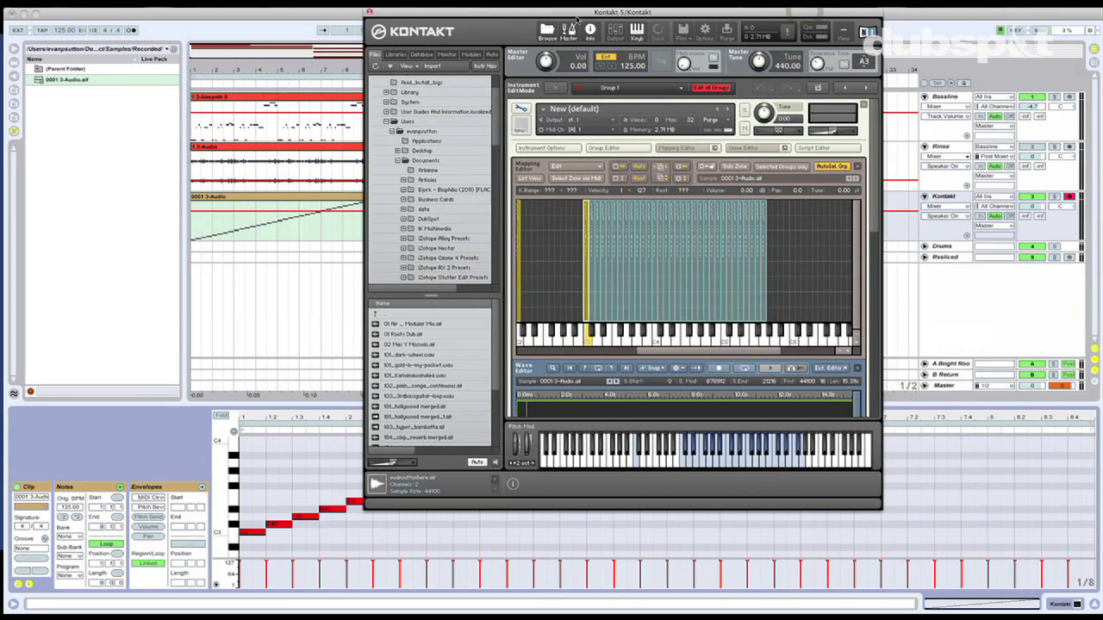
pyautogui.click(1054, 198)
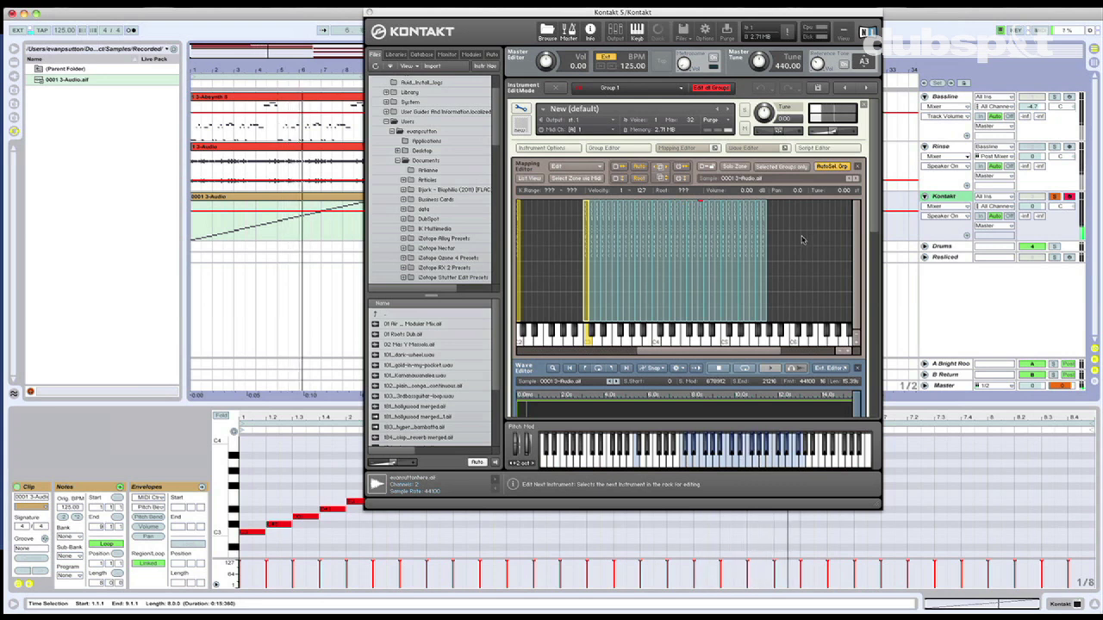
# Move the 0001 3-Audio clip to bar 17 and place the Kontakt 5 clip at bars 1–9
pyautogui.moveTo(422, 15); pyautogui.dragTo(730, 26)
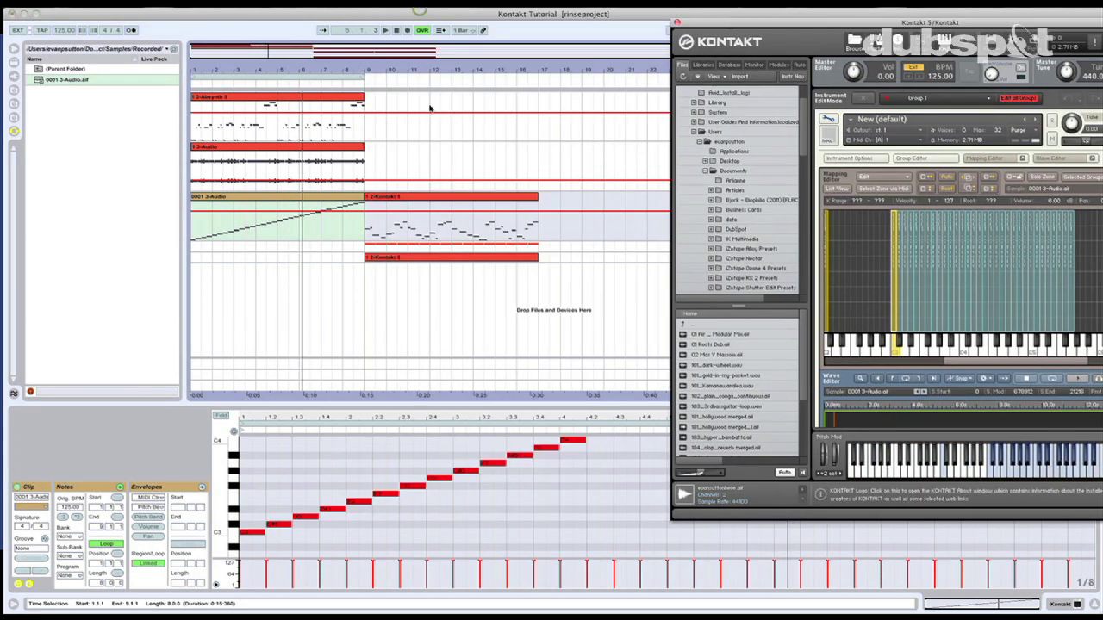
pyautogui.moveTo(238, 200); pyautogui.dragTo(585, 198)
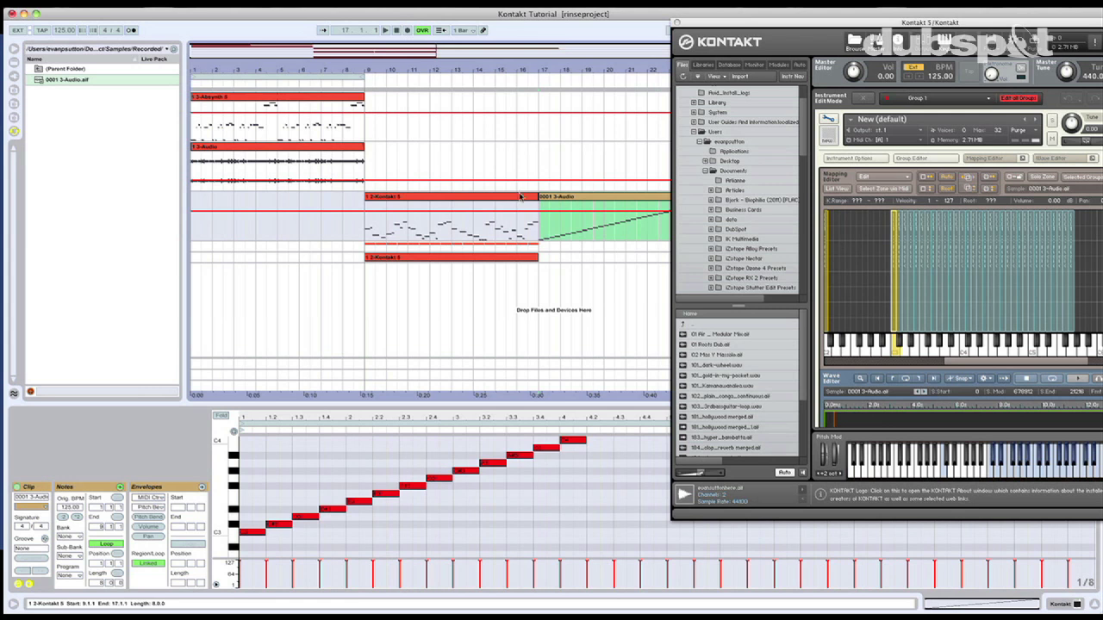
pyautogui.moveTo(520, 197); pyautogui.dragTo(345, 199)
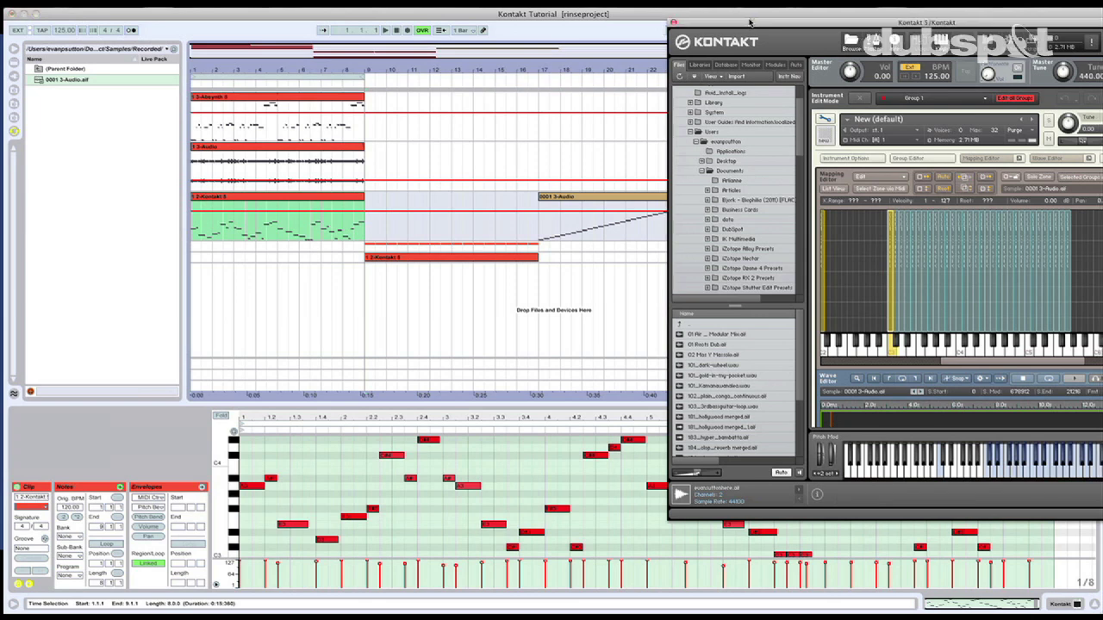
pyautogui.moveTo(755, 24); pyautogui.dragTo(471, 12)
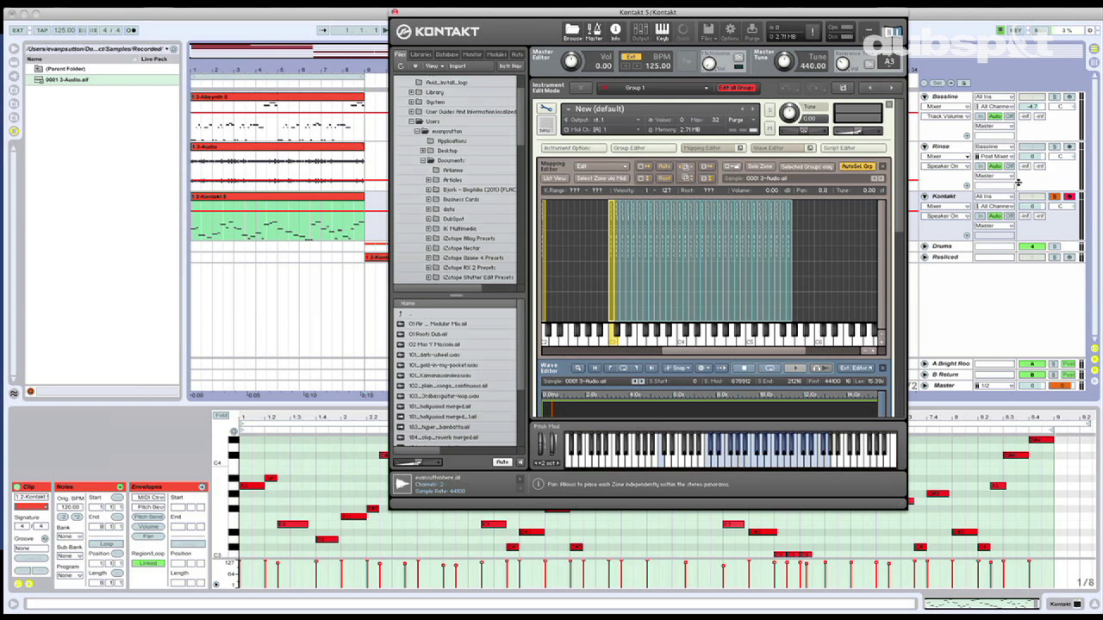
pyautogui.click(347, 229)
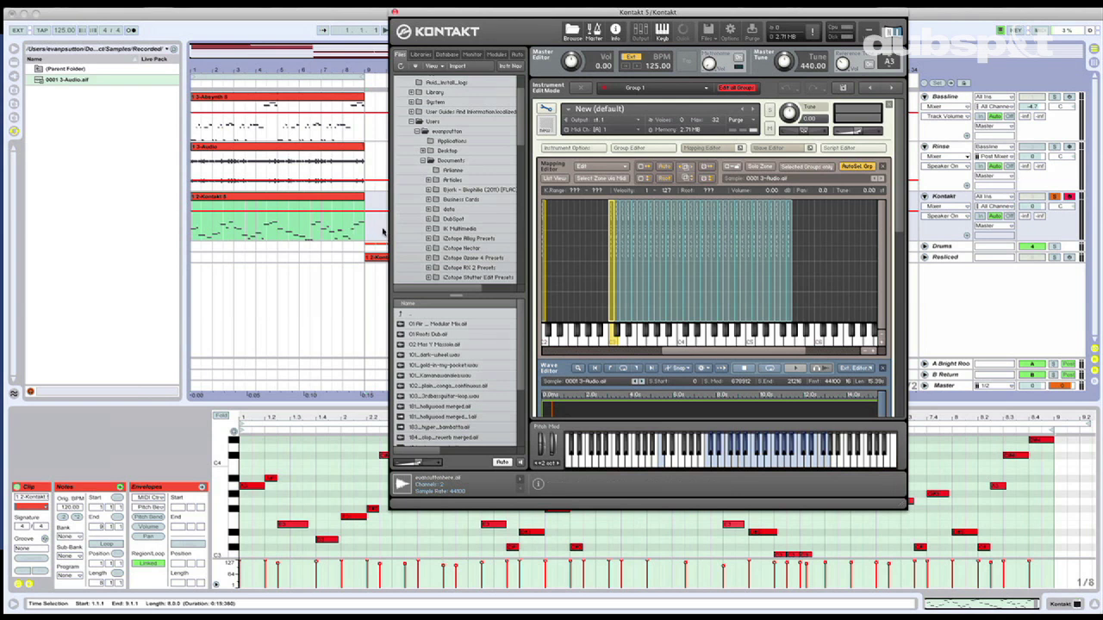
# Play the prebuilt Kontakt 5 clip from bar 1 to hear the sliced bassline
pyautogui.press('space')
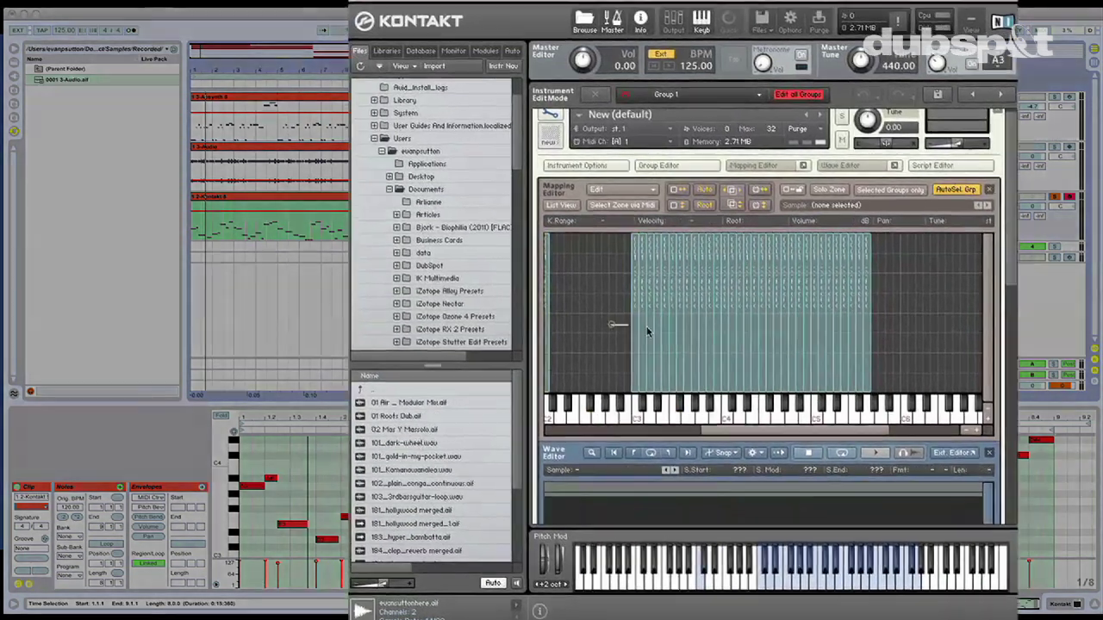
# Clear the slice zone selection and scroll back to the Mapping Editor's zone grid
pyautogui.moveTo(591, 269); pyautogui.dragTo(785, 282)
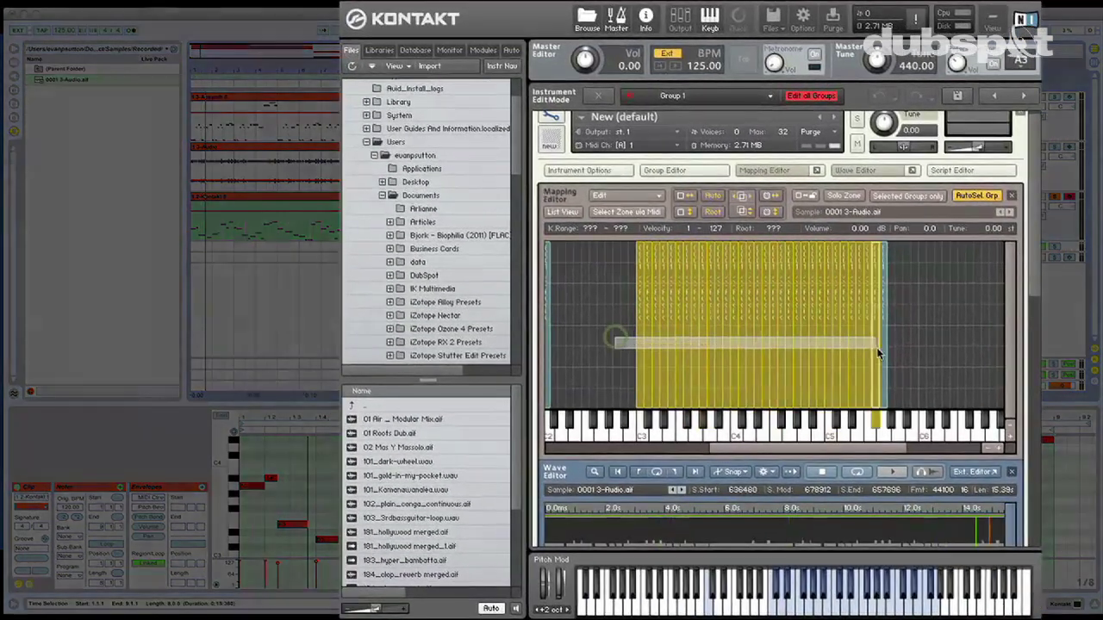
pyautogui.moveTo(878, 354); pyautogui.dragTo(912, 347)
pyautogui.click(910, 349)
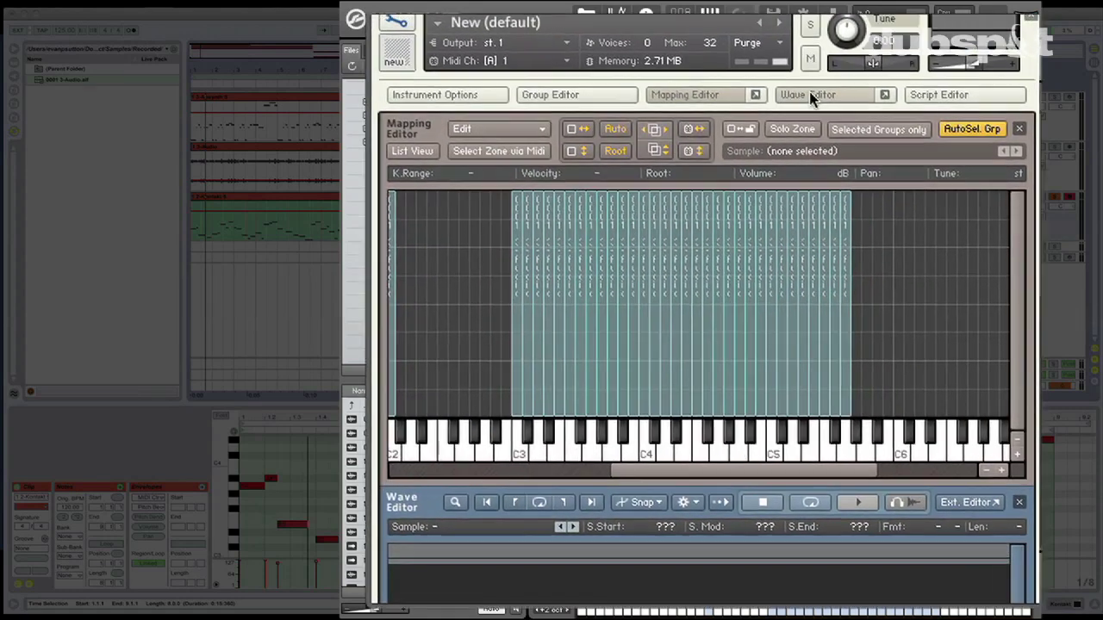
pyautogui.click(857, 170)
pyautogui.scroll(-6, 706, 115)
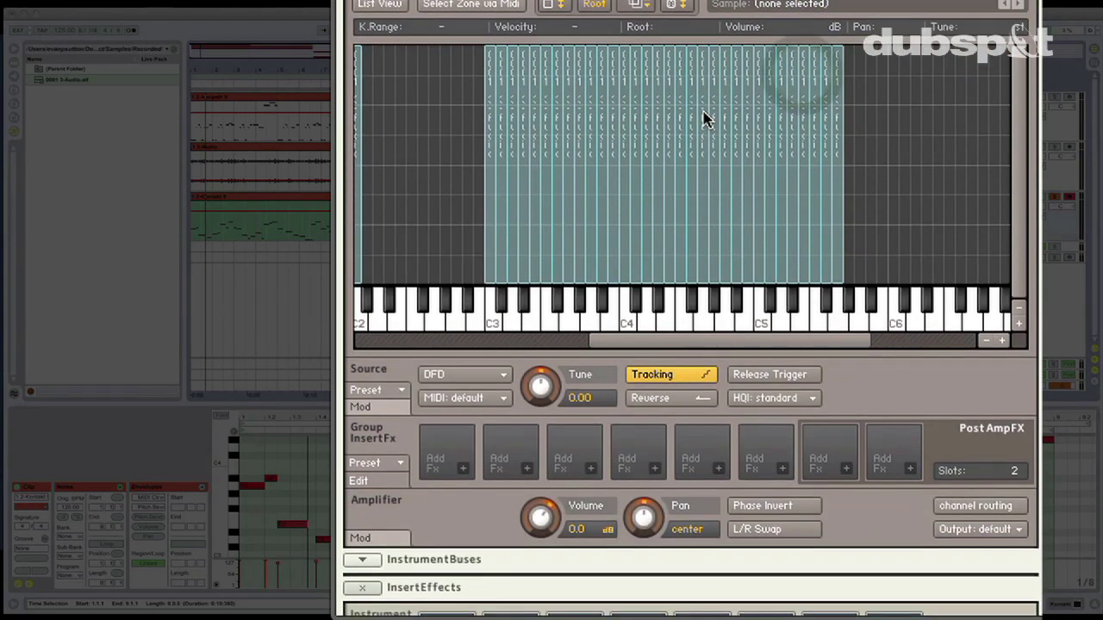
pyautogui.scroll(-3, 705, 119)
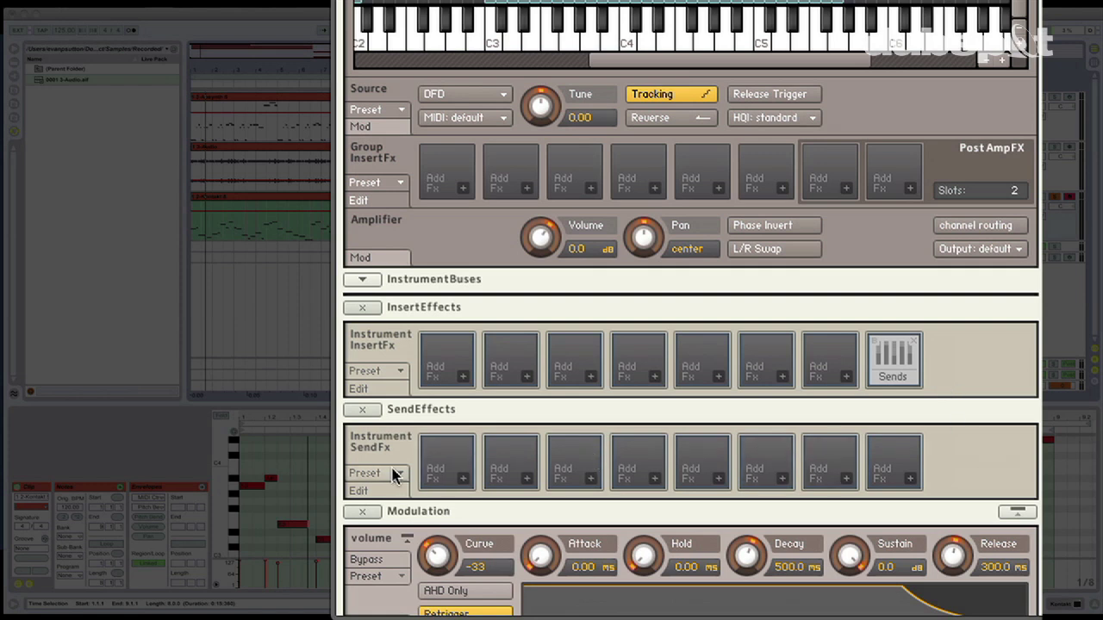
pyautogui.press('Tab')
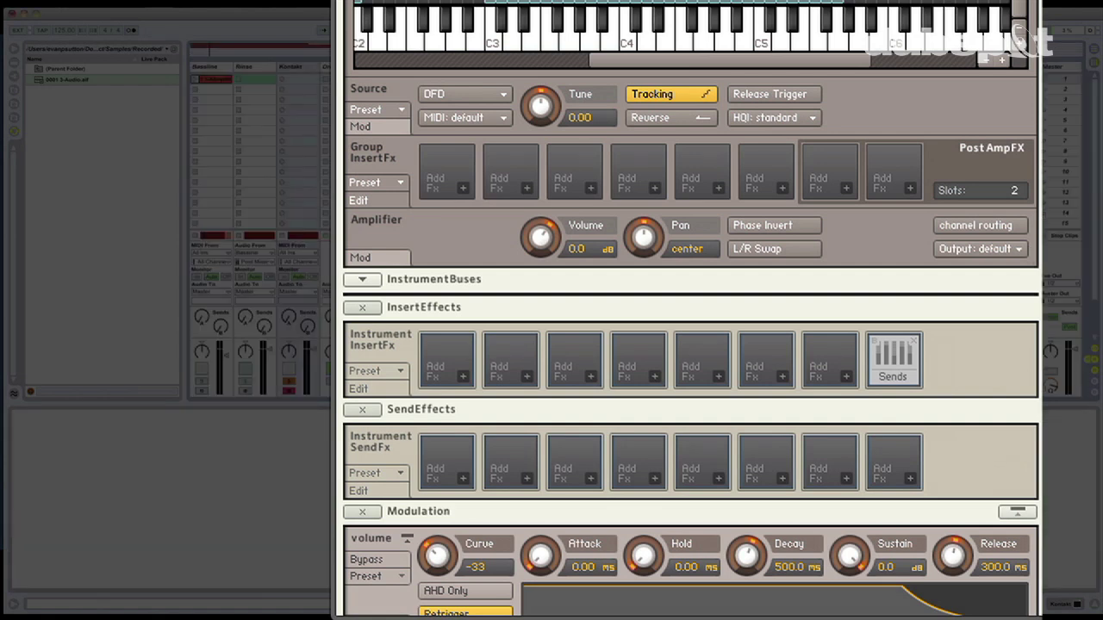
pyautogui.press('Tab')
pyautogui.scroll(3, 499, 291)
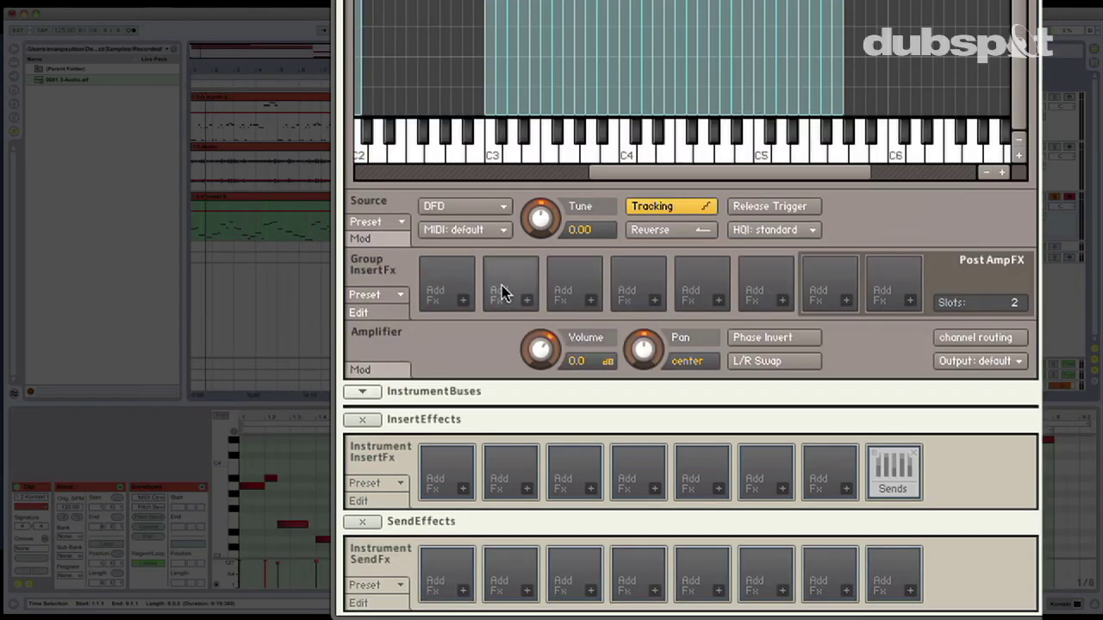
pyautogui.scroll(6, 883, 310)
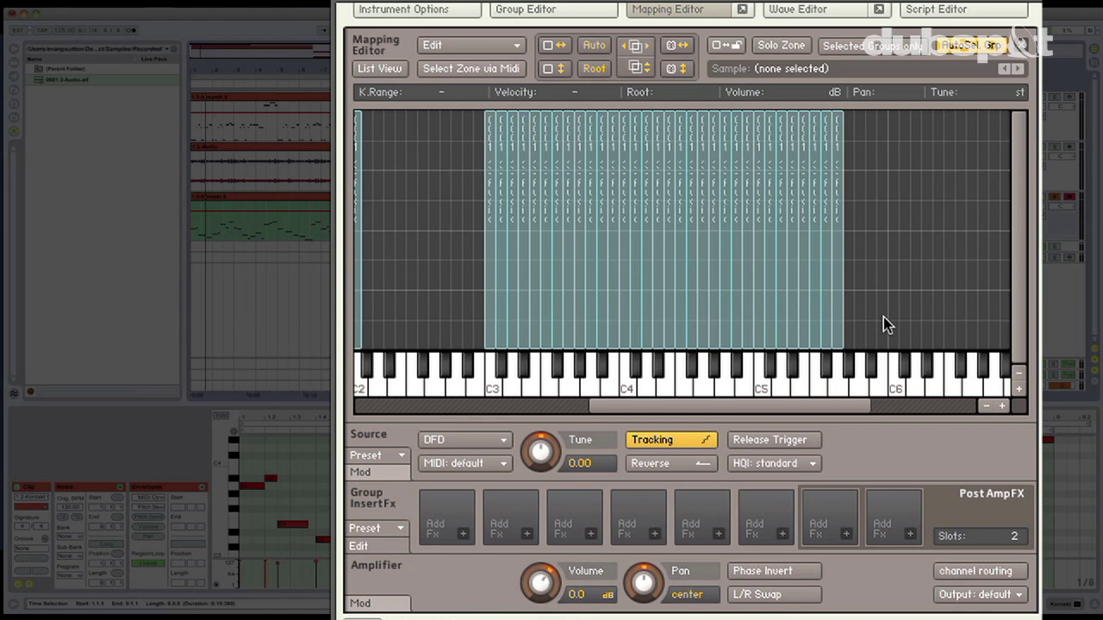
# Show the Group Editor, pick Group 1, and select its zones
pyautogui.click(531, 13)
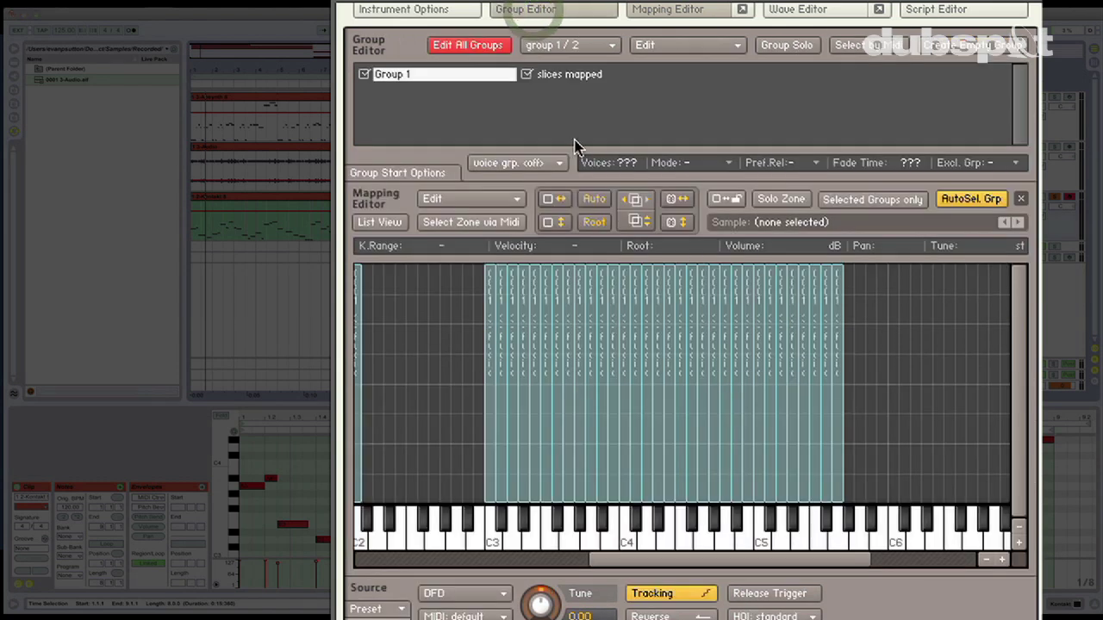
pyautogui.click(405, 74)
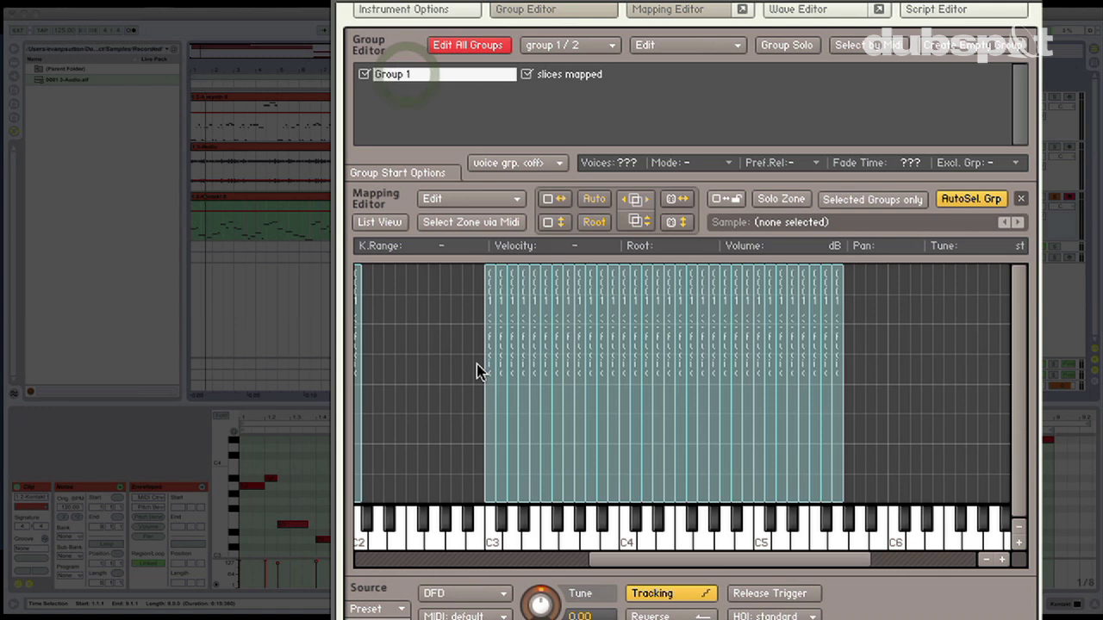
pyautogui.click(357, 357)
pyautogui.moveTo(438, 344); pyautogui.dragTo(849, 348)
# Make slices mapped the current group and drag-select its whole run of slice zones
pyautogui.click(622, 77)
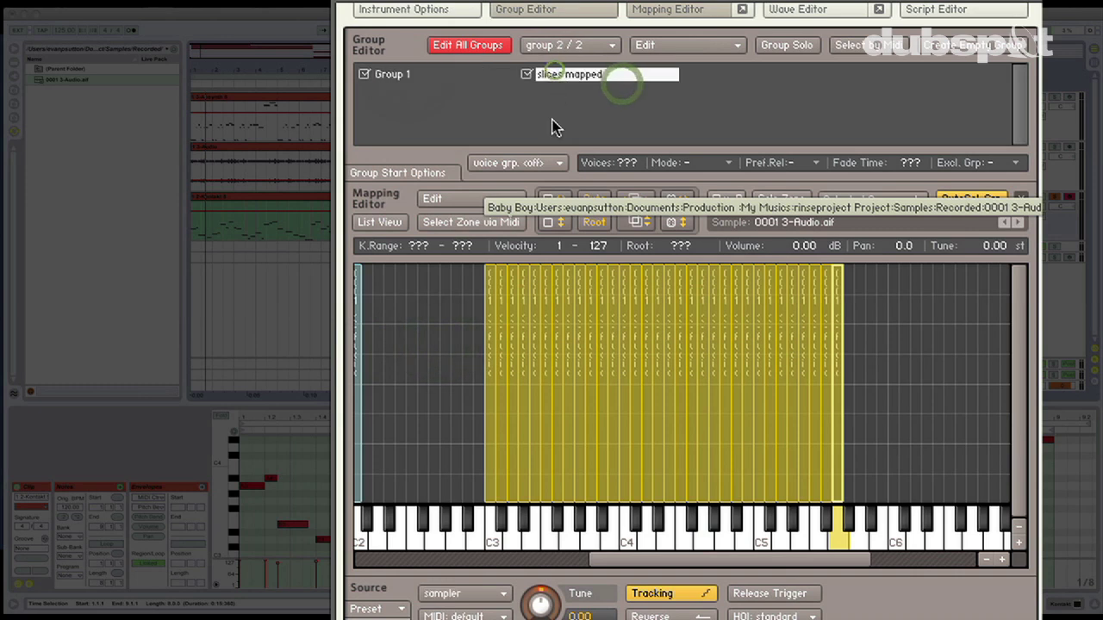
pyautogui.scroll(-1, 556, 274)
pyautogui.scroll(-1, 556, 275)
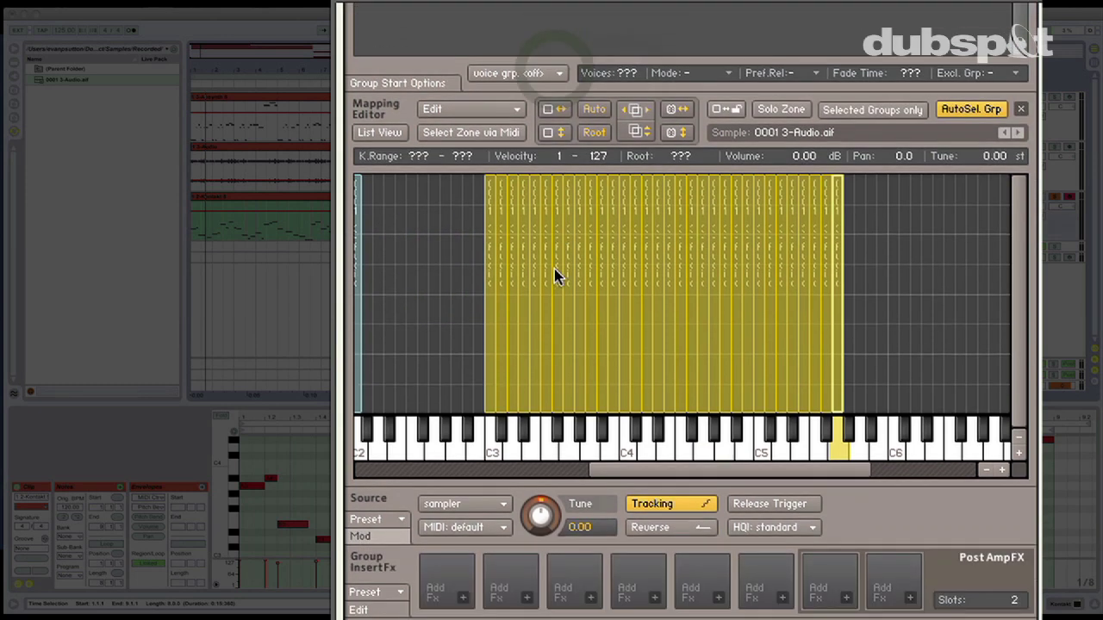
pyautogui.scroll(-1, 556, 274)
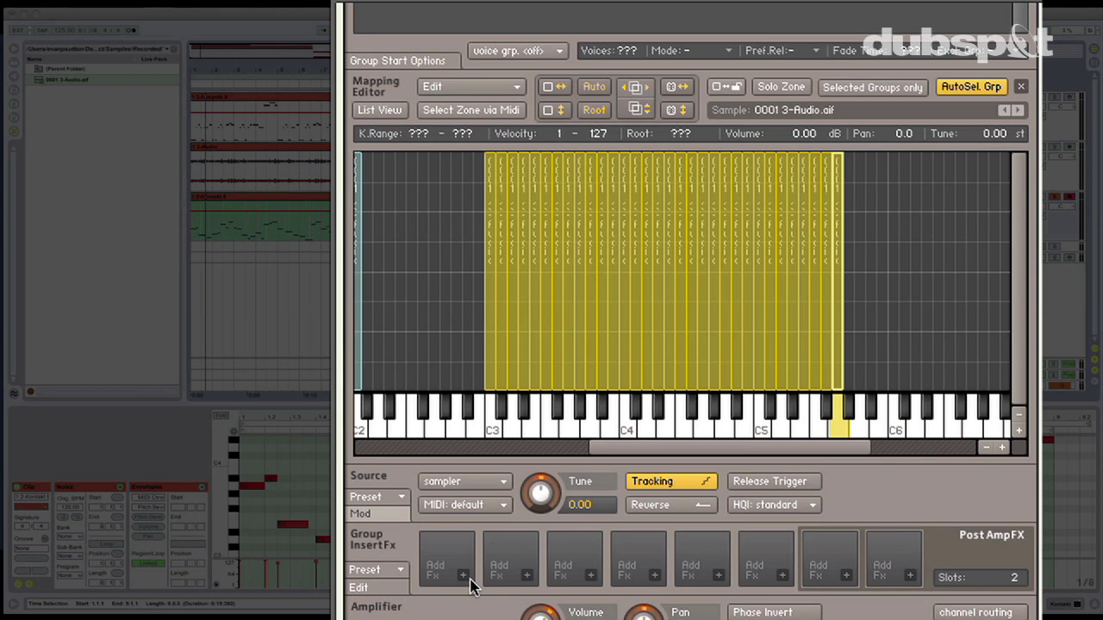
pyautogui.scroll(5, 470, 586)
pyautogui.moveTo(928, 393); pyautogui.dragTo(449, 392)
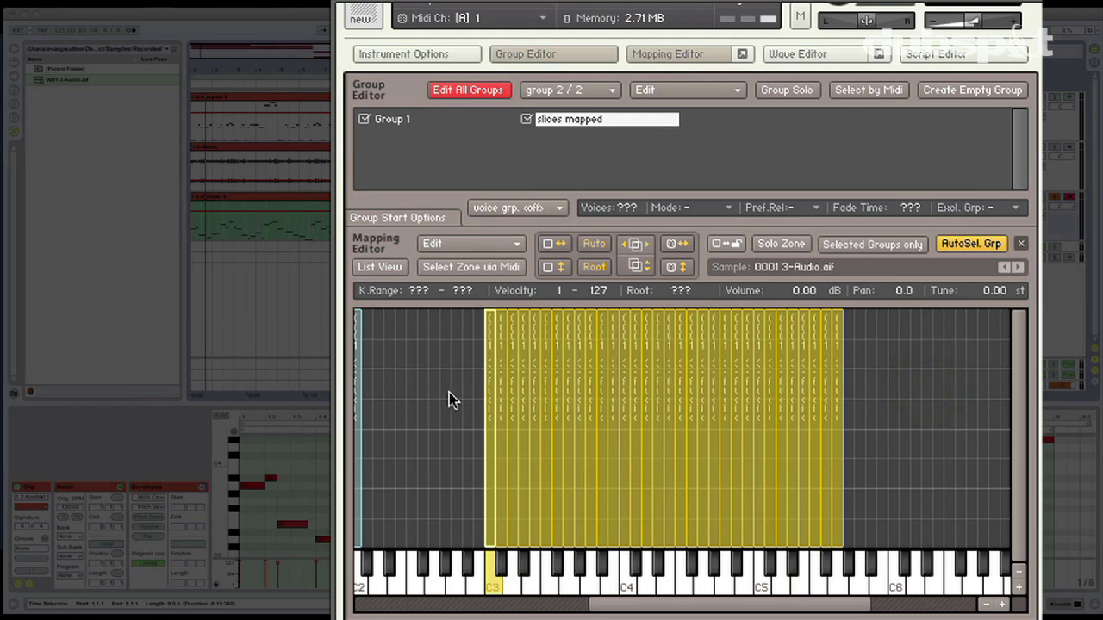
# Move each selected slice zone into its own empty group, then clear the selection
pyautogui.rightClick(676, 365)
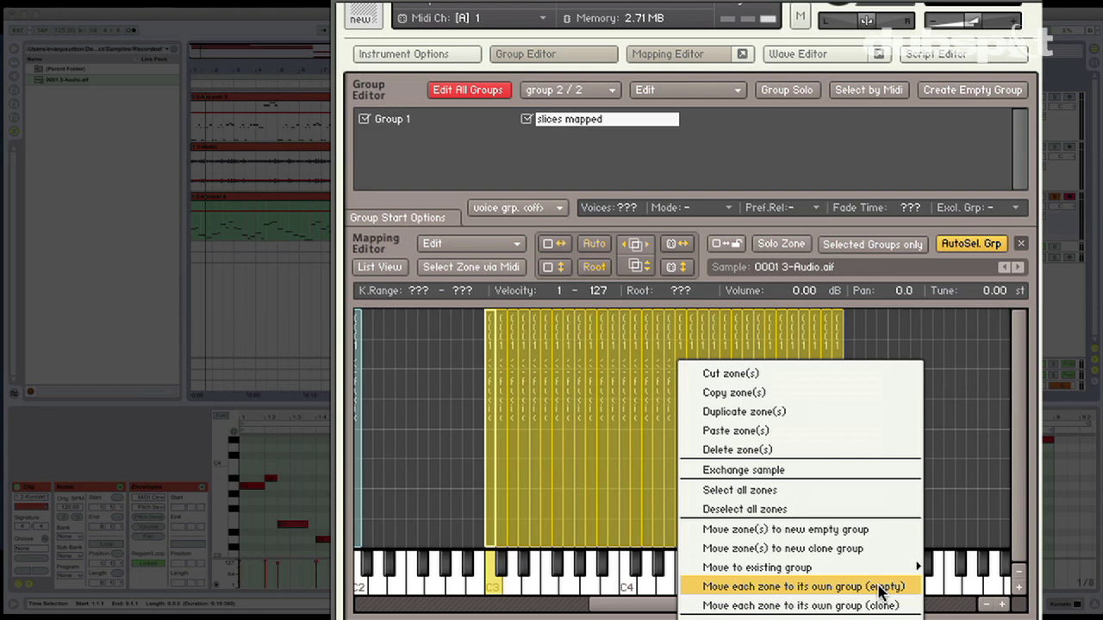
pyautogui.click(879, 587)
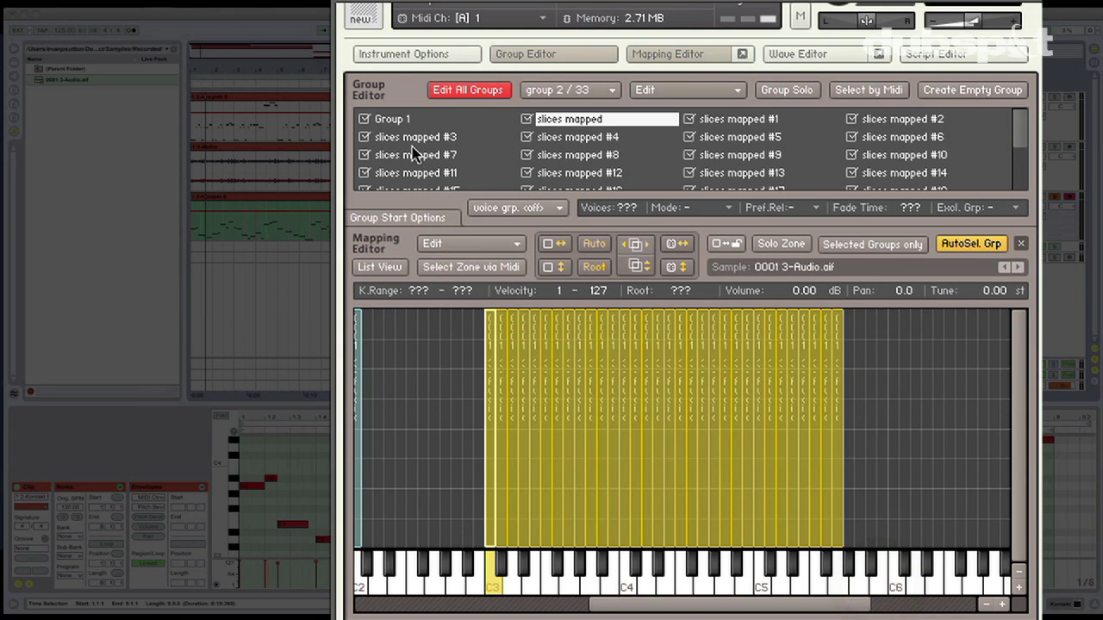
pyautogui.scroll(-1, 1021, 131)
pyautogui.scroll(-5, 1021, 129)
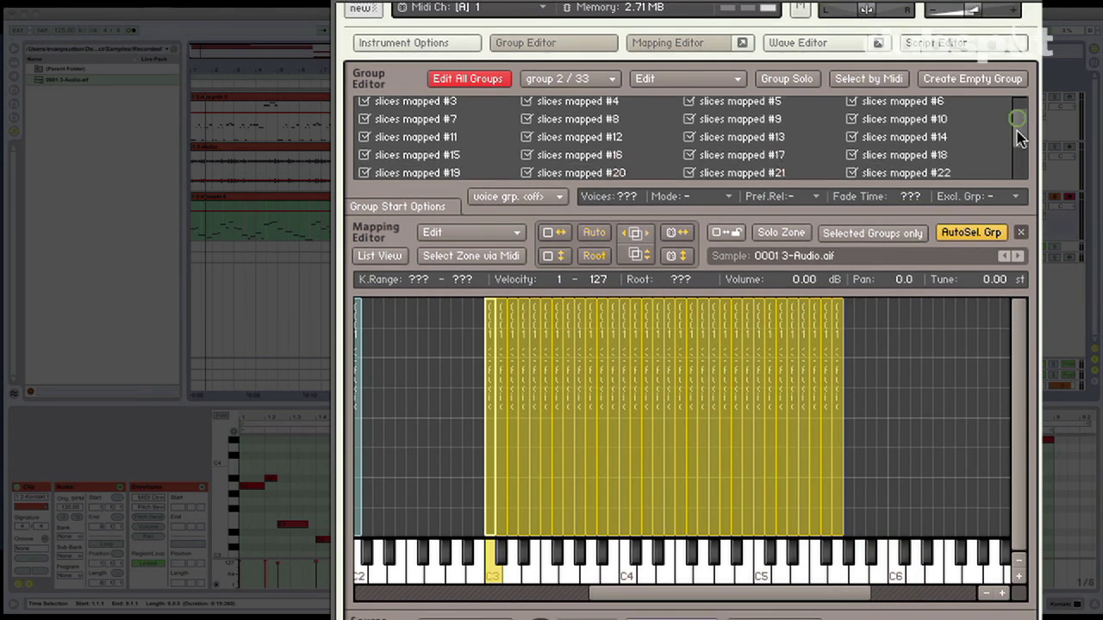
pyautogui.scroll(6, 1016, 167)
pyautogui.click(939, 459)
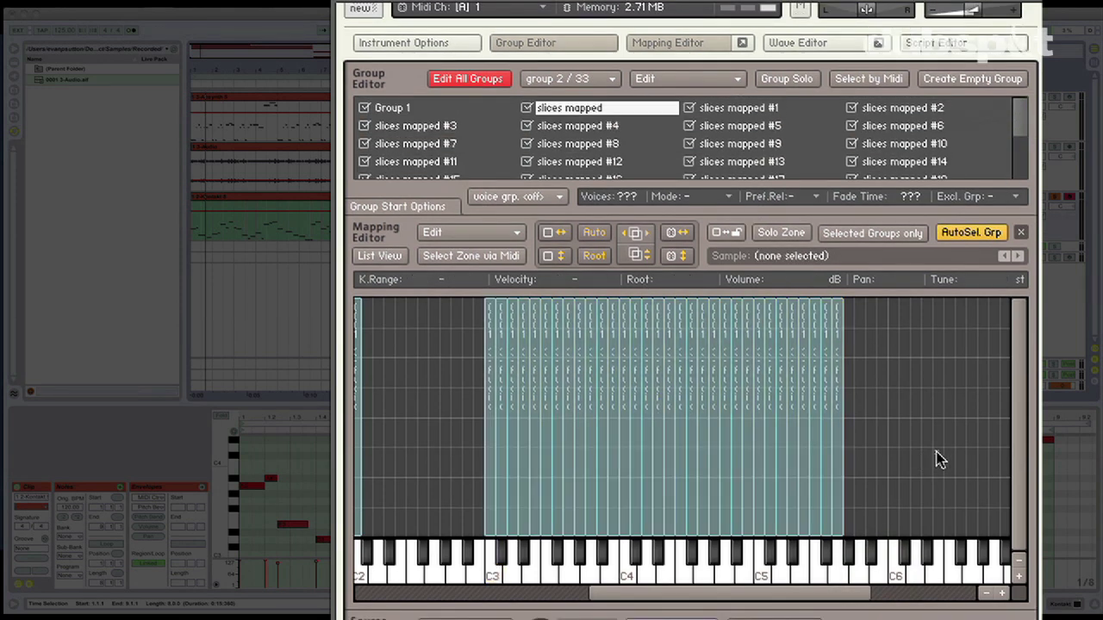
# Browse the new groups, selecting slices mapped #1, #5 and #6 in turn
pyautogui.click(733, 108)
pyautogui.scroll(-10, 790, 353)
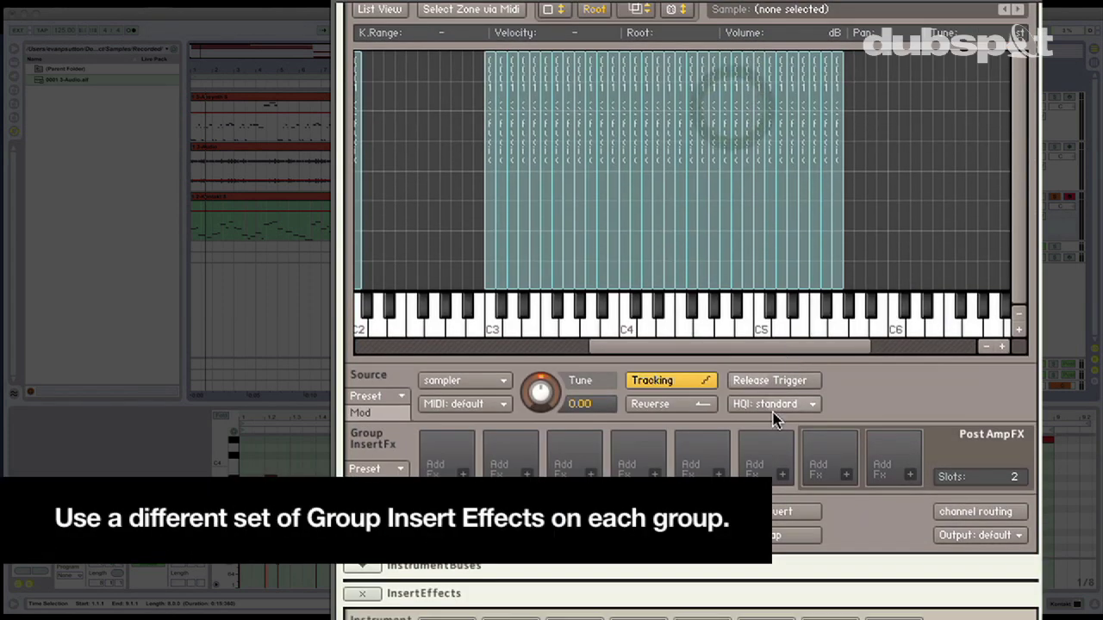
pyautogui.scroll(10, 805, 508)
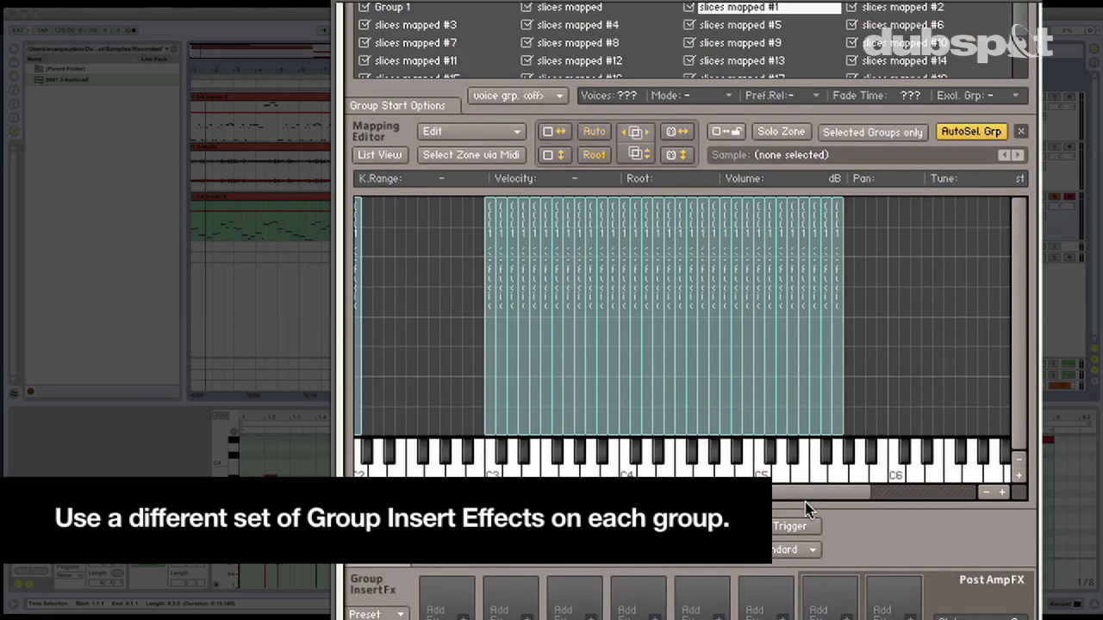
pyautogui.scroll(2, 806, 508)
pyautogui.click(818, 70)
pyautogui.click(888, 69)
# Select slices mapped #2, turn off Edit All Groups, and hide the Mapping Editor
pyautogui.click(887, 52)
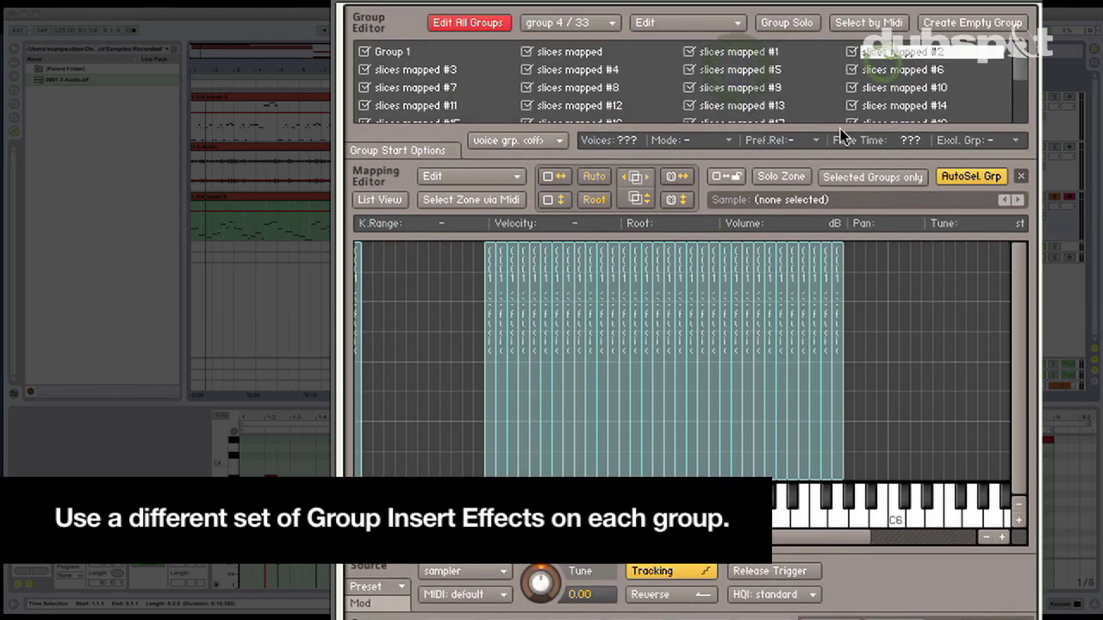
pyautogui.click(477, 24)
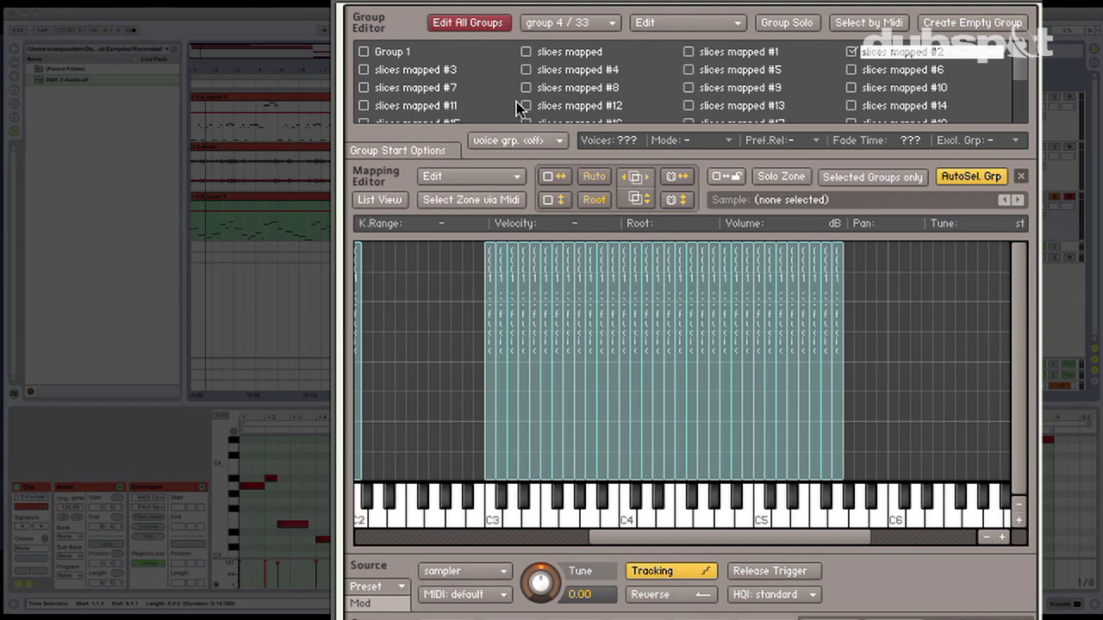
pyautogui.scroll(3, 781, 125)
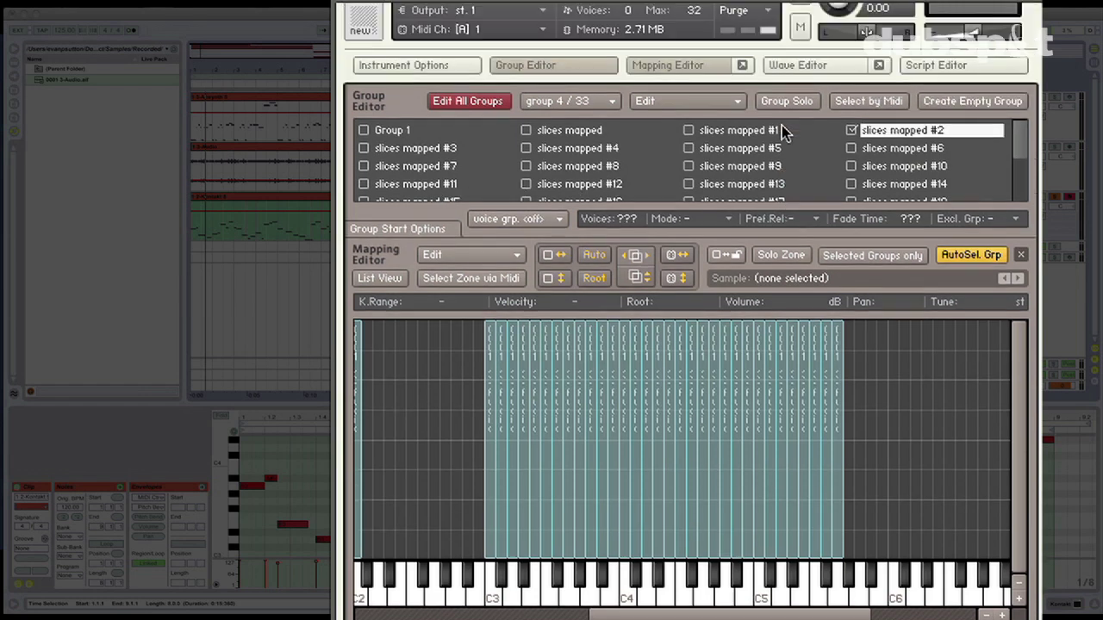
pyautogui.click(675, 66)
# Edit the slices mapped #5 group and bring up modulation sources for its amplifier volume
pyautogui.scroll(-1, 702, 204)
pyautogui.scroll(2, 702, 203)
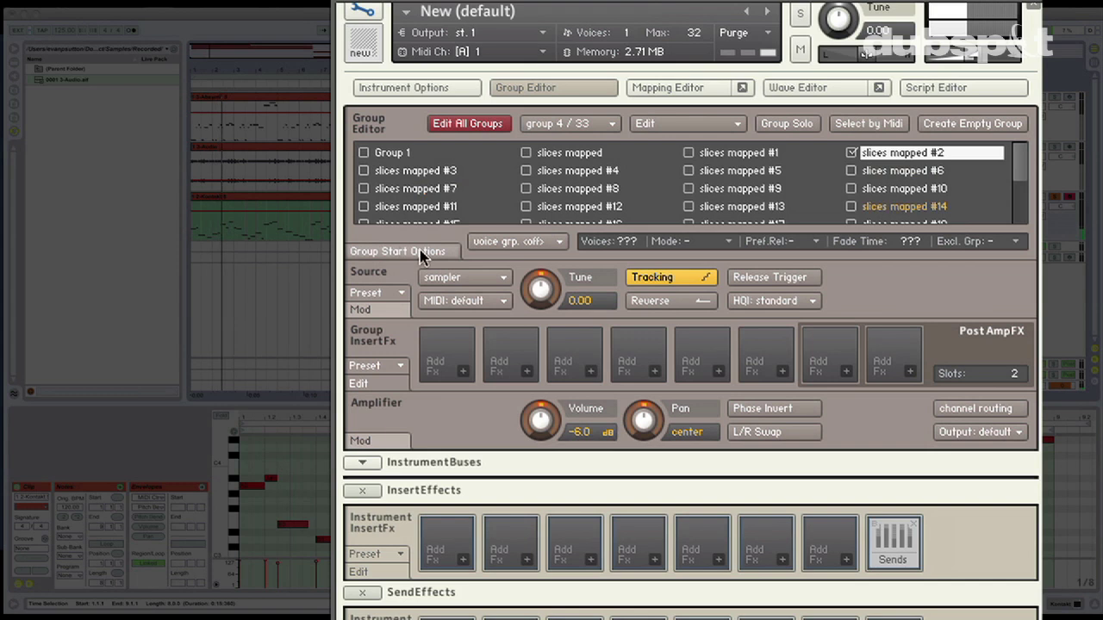
pyautogui.click(717, 173)
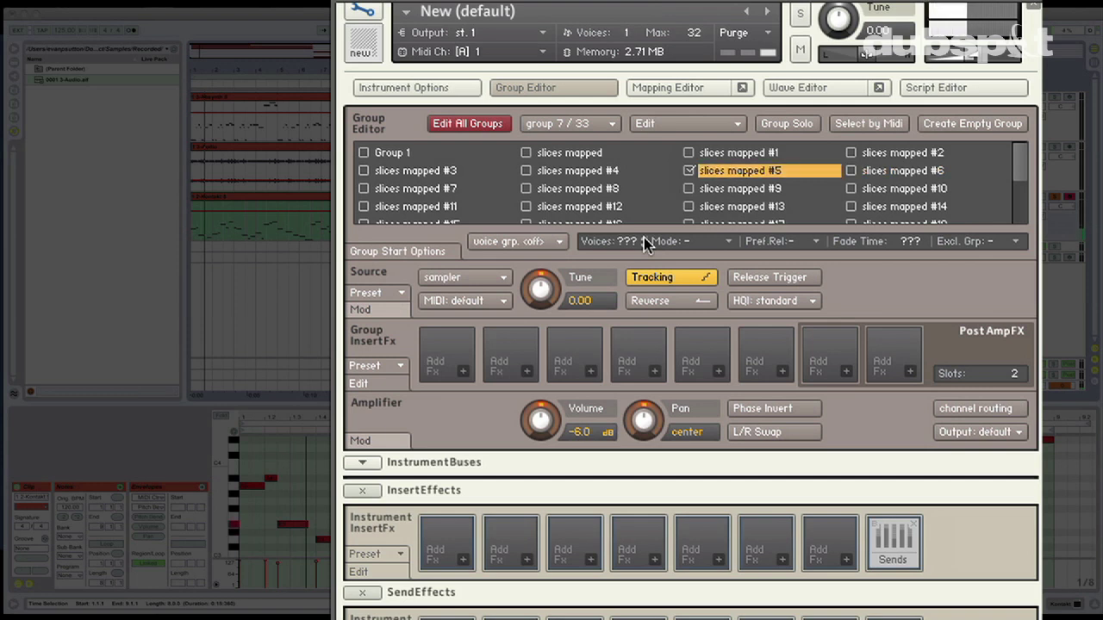
pyautogui.scroll(-3, 587, 283)
pyautogui.scroll(3, 586, 284)
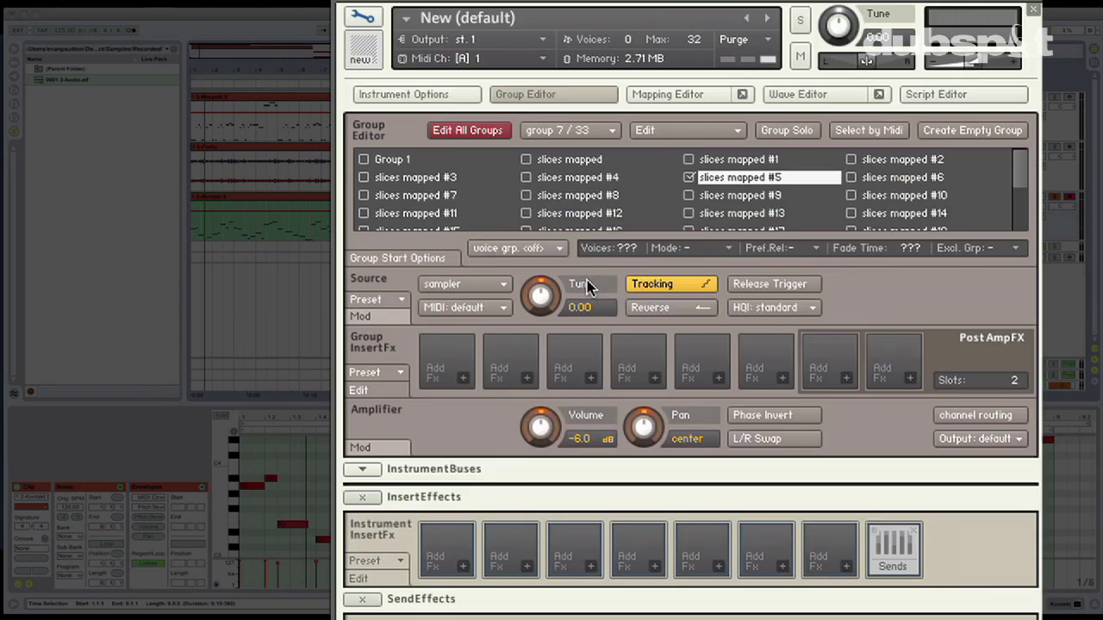
pyautogui.scroll(-3, 587, 283)
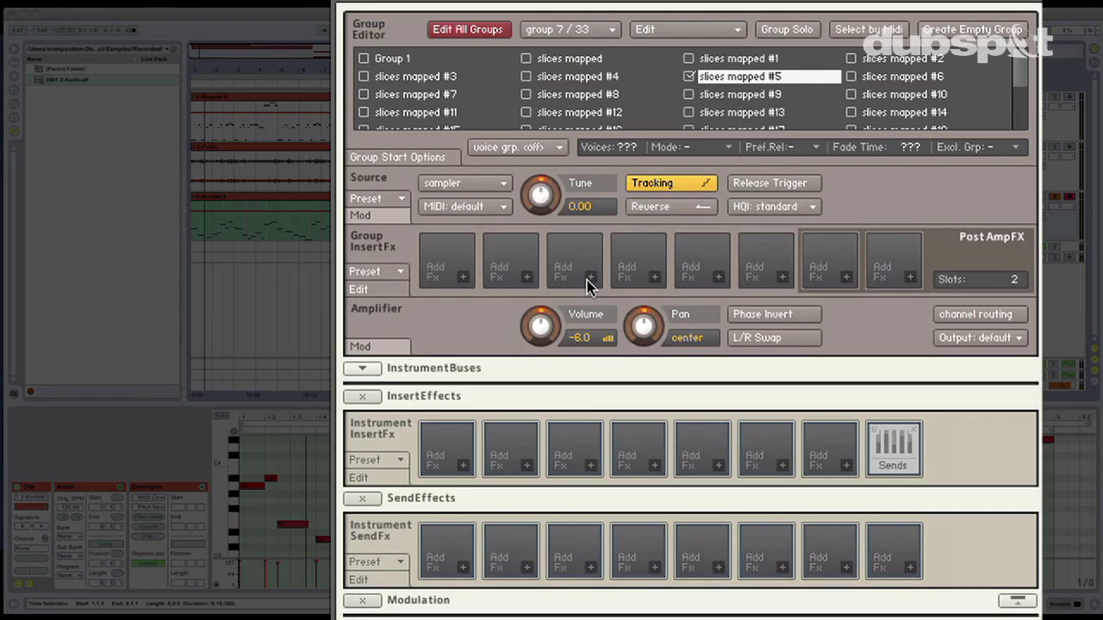
pyautogui.rightClick(535, 332)
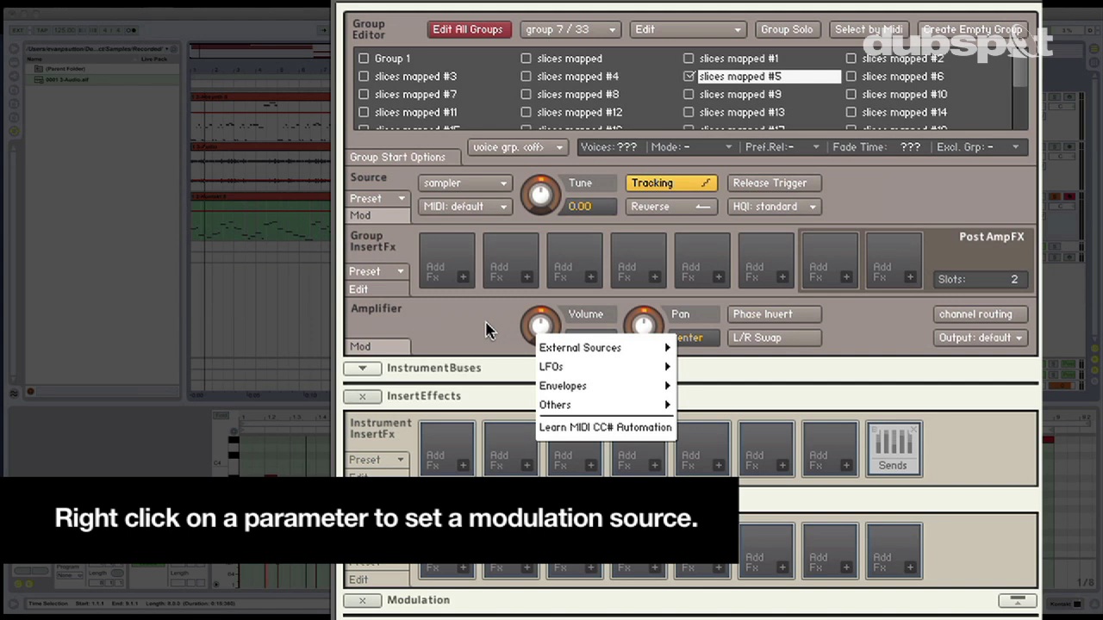
# Modulate the volume with an AHDSR envelope: 0 ms attack, 367.7 ms hold, ~17 ms decay, no sustain
pyautogui.moveTo(555, 390)
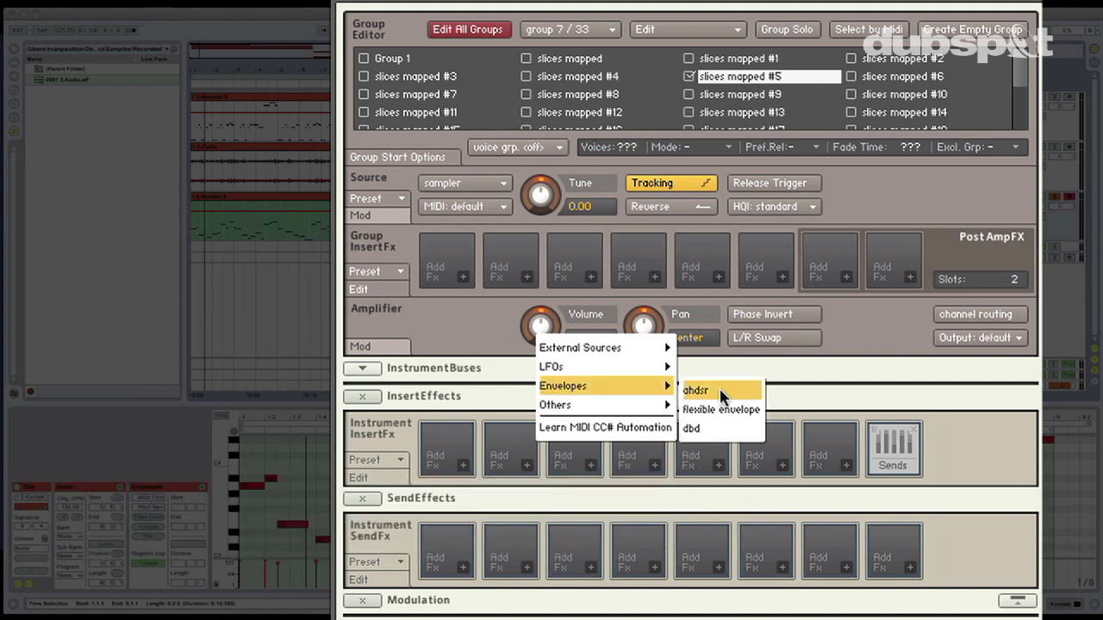
pyautogui.click(694, 390)
pyautogui.scroll(-4, 660, 399)
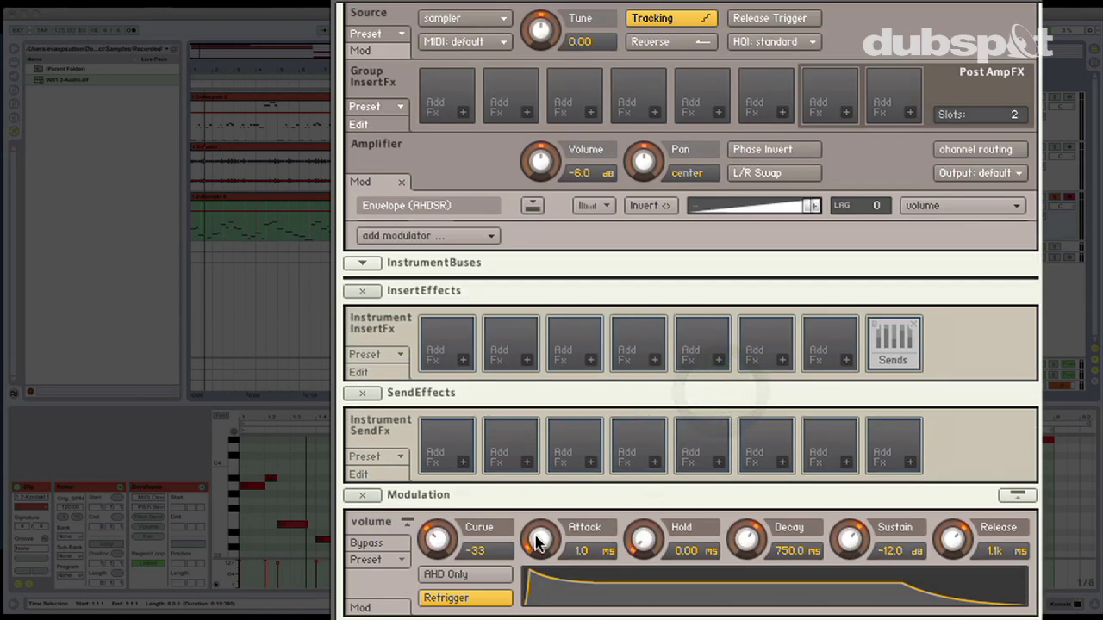
pyautogui.moveTo(537, 537); pyautogui.dragTo(539, 543)
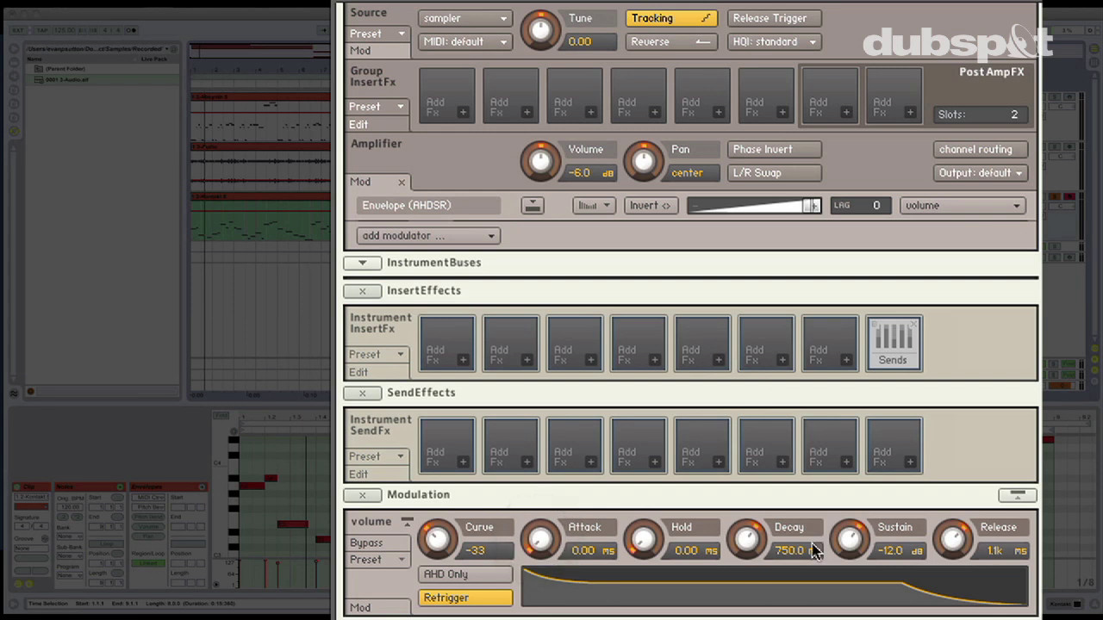
pyautogui.moveTo(850, 538); pyautogui.dragTo(847, 361)
pyautogui.moveTo(953, 539); pyautogui.dragTo(958, 619)
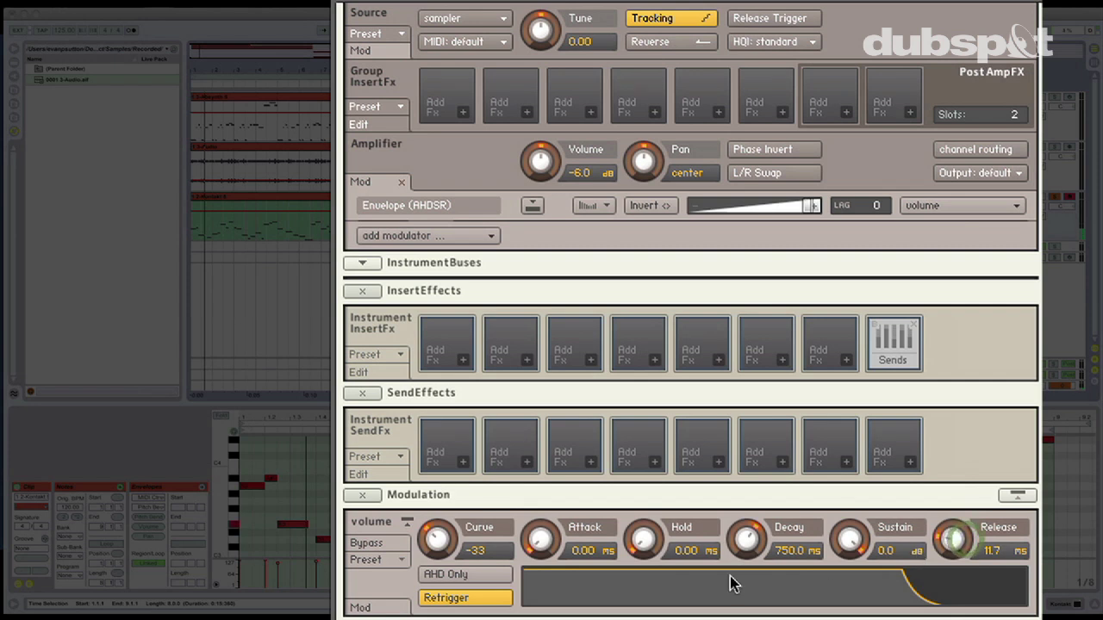
pyautogui.moveTo(746, 539); pyautogui.dragTo(746, 495)
pyautogui.moveTo(849, 539); pyautogui.dragTo(850, 603)
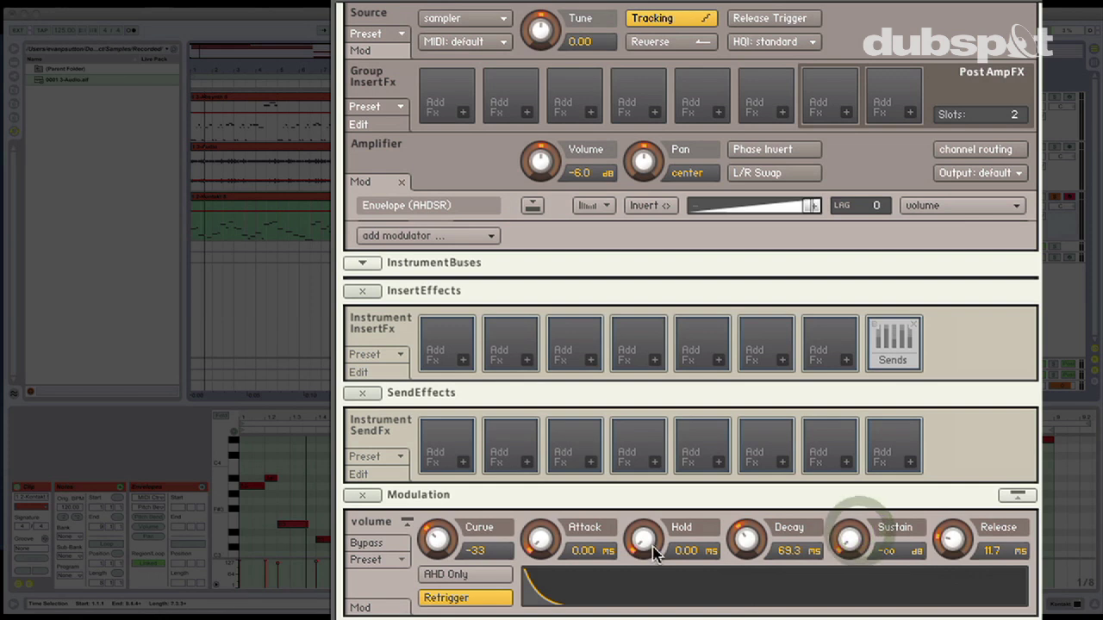
pyautogui.moveTo(643, 539); pyautogui.dragTo(668, 414)
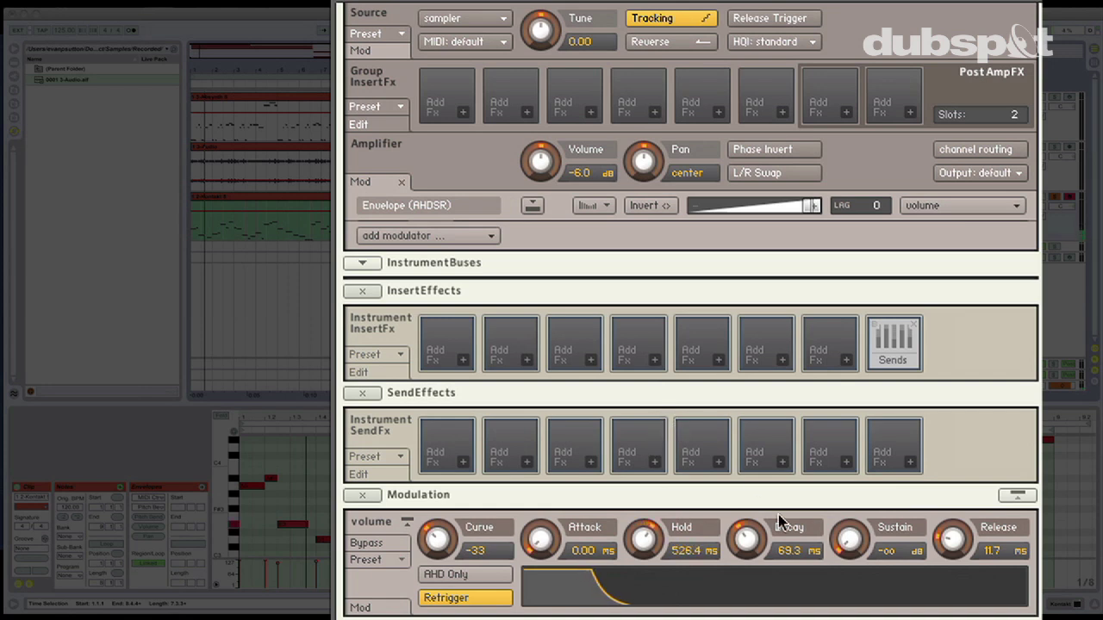
pyautogui.moveTo(778, 521); pyautogui.dragTo(652, 539)
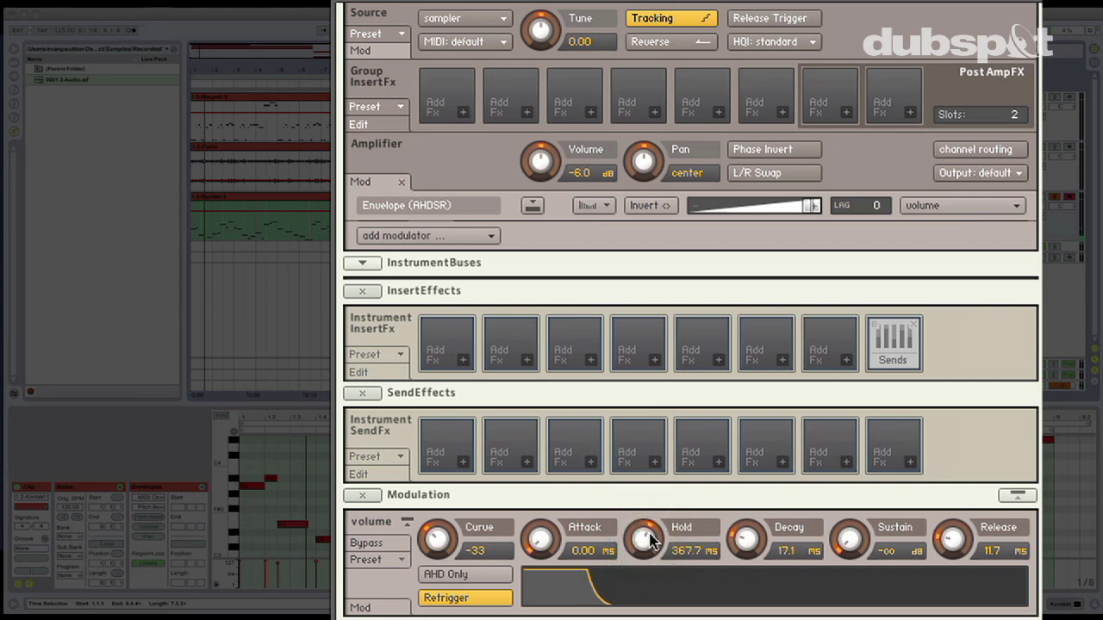
pyautogui.scroll(5, 652, 538)
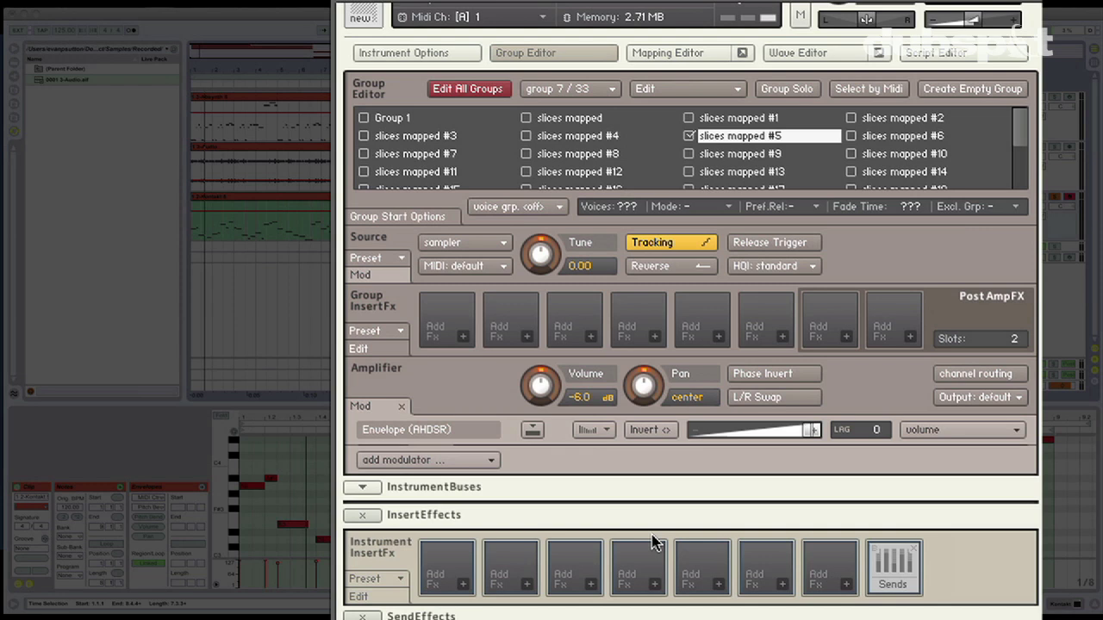
# Add an SV BP4 band-pass filter to the group and raise its resonance to 41.8%
pyautogui.click(463, 337)
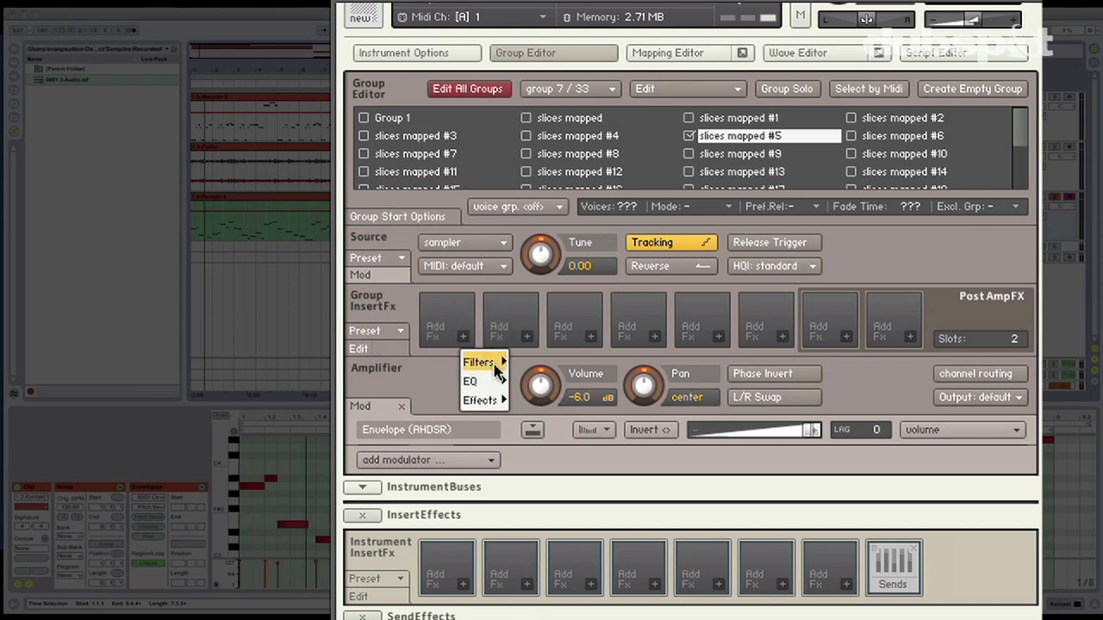
pyautogui.moveTo(498, 372)
pyautogui.moveTo(550, 395)
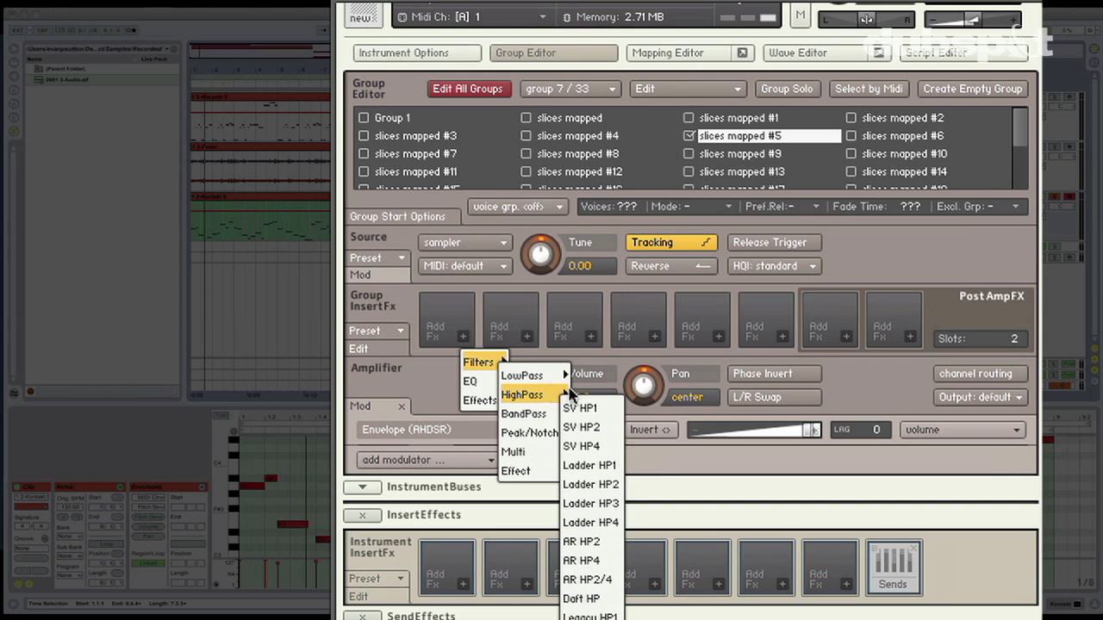
pyautogui.moveTo(549, 415)
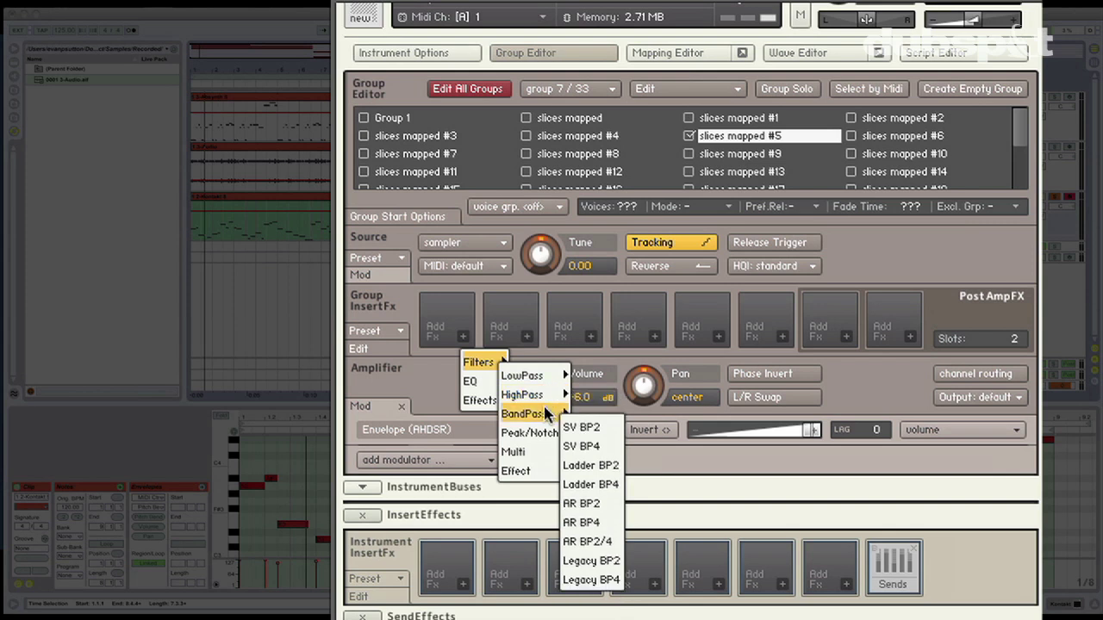
pyautogui.click(586, 450)
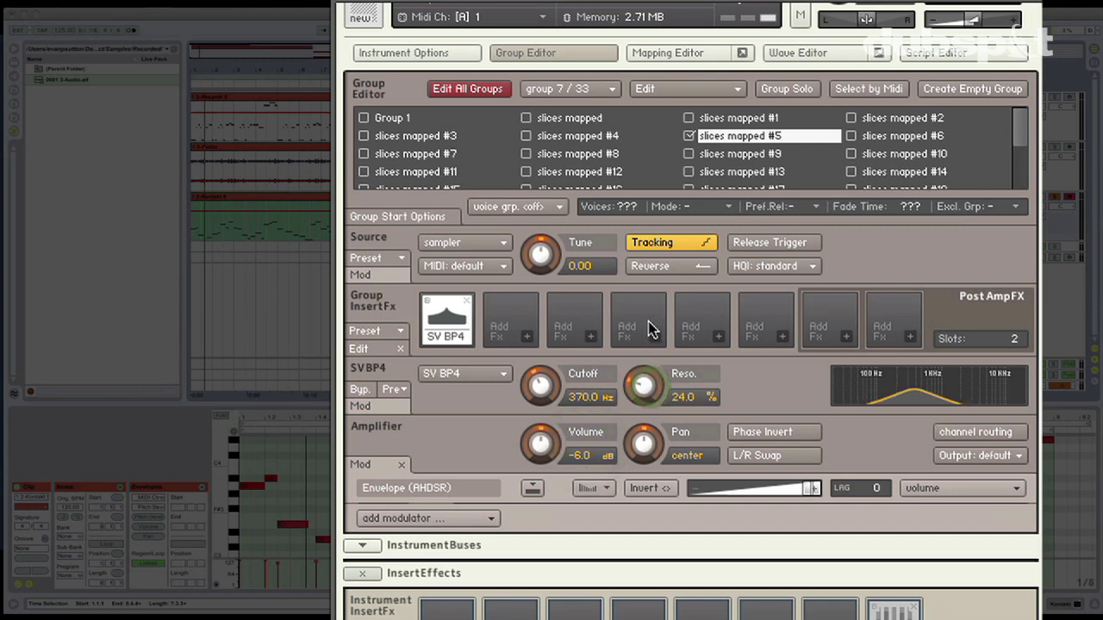
pyautogui.moveTo(648, 328); pyautogui.dragTo(644, 285)
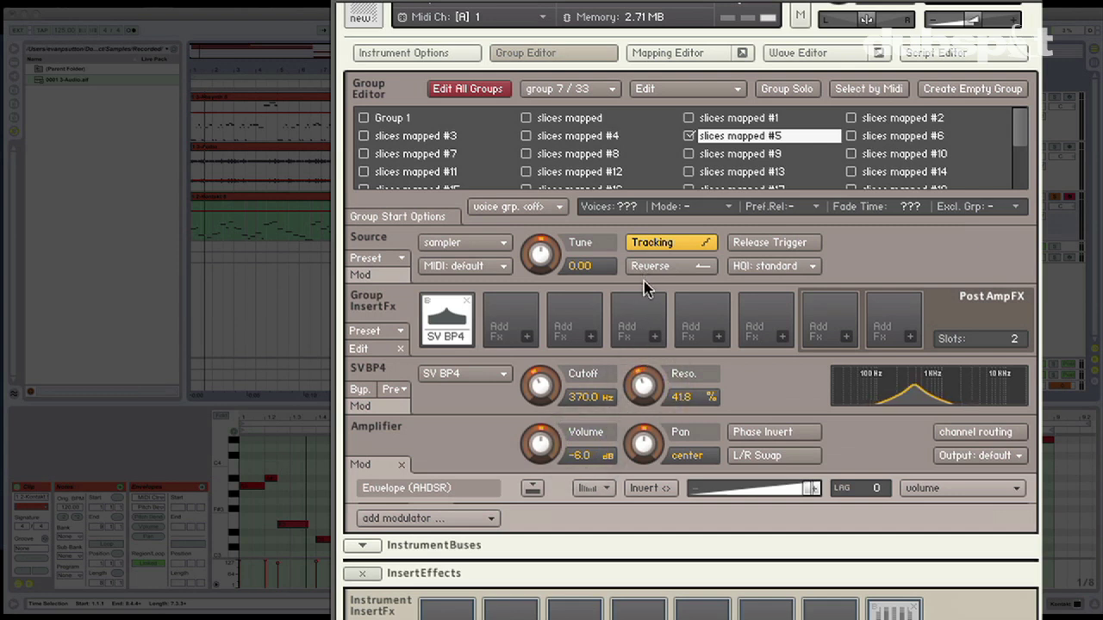
# Sweep the filter cutoff with a sine LFO at reduced modulation depth
pyautogui.rightClick(550, 384)
pyautogui.moveTo(594, 418)
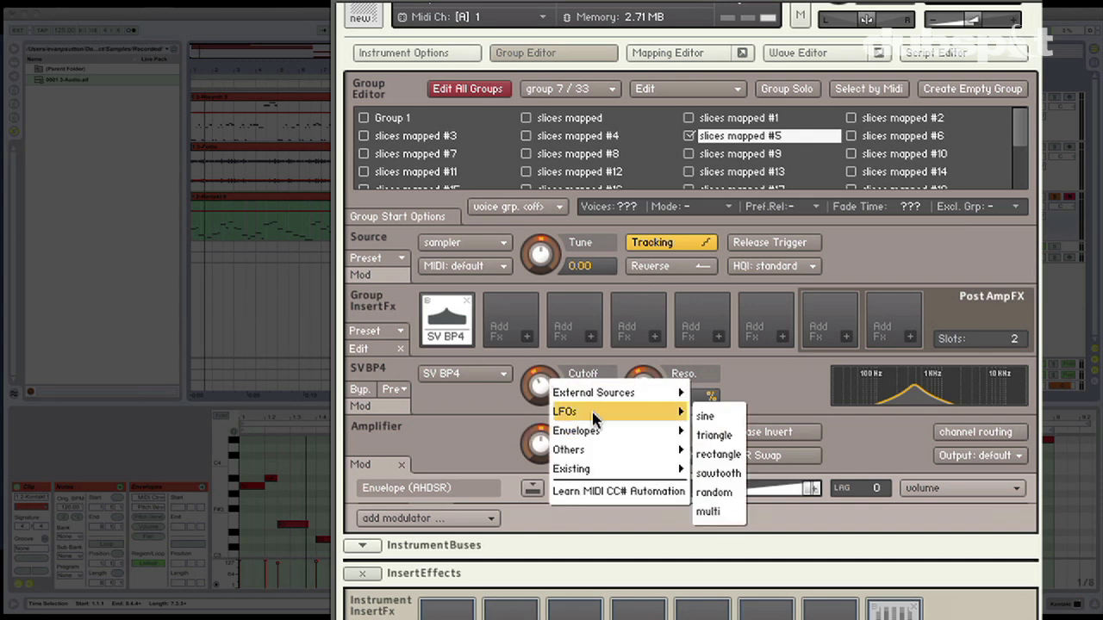
pyautogui.click(703, 417)
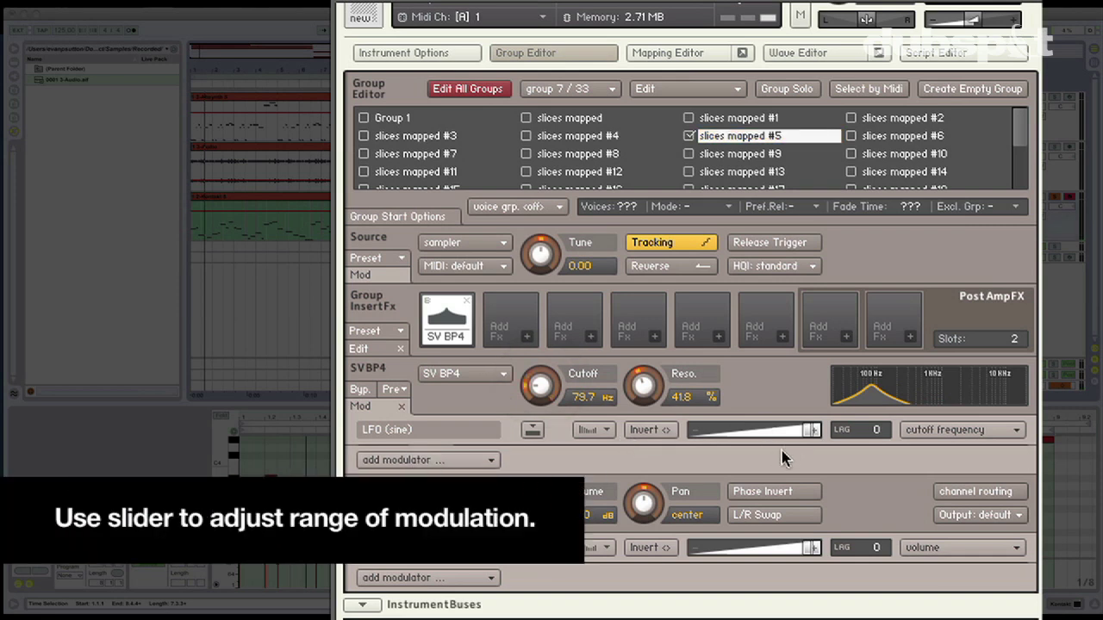
pyautogui.moveTo(816, 437); pyautogui.dragTo(738, 439)
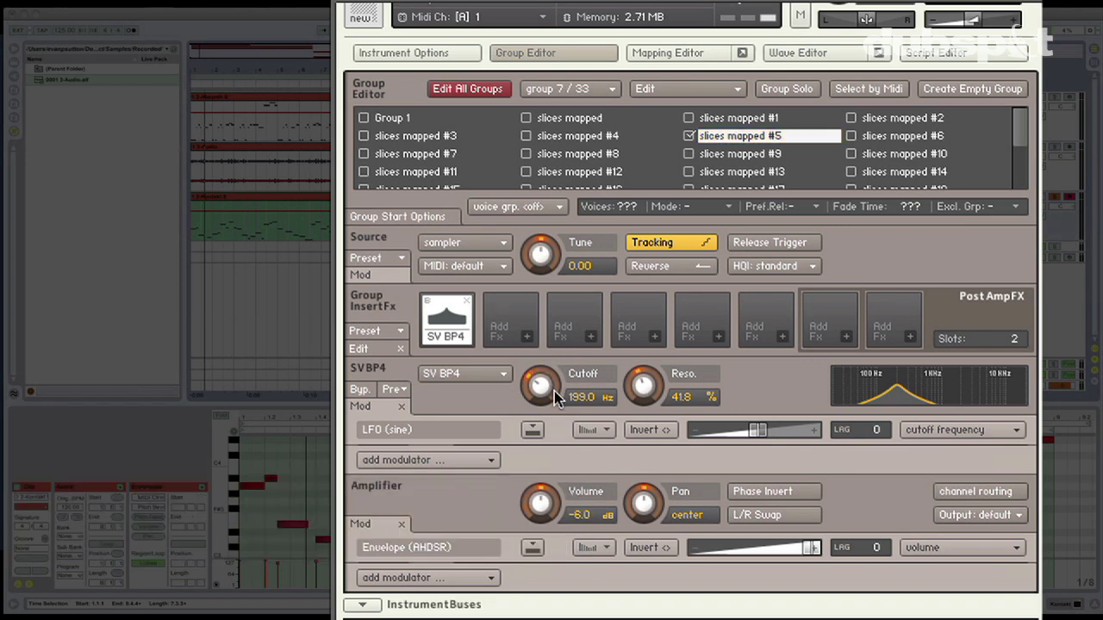
pyautogui.scroll(2, 554, 391)
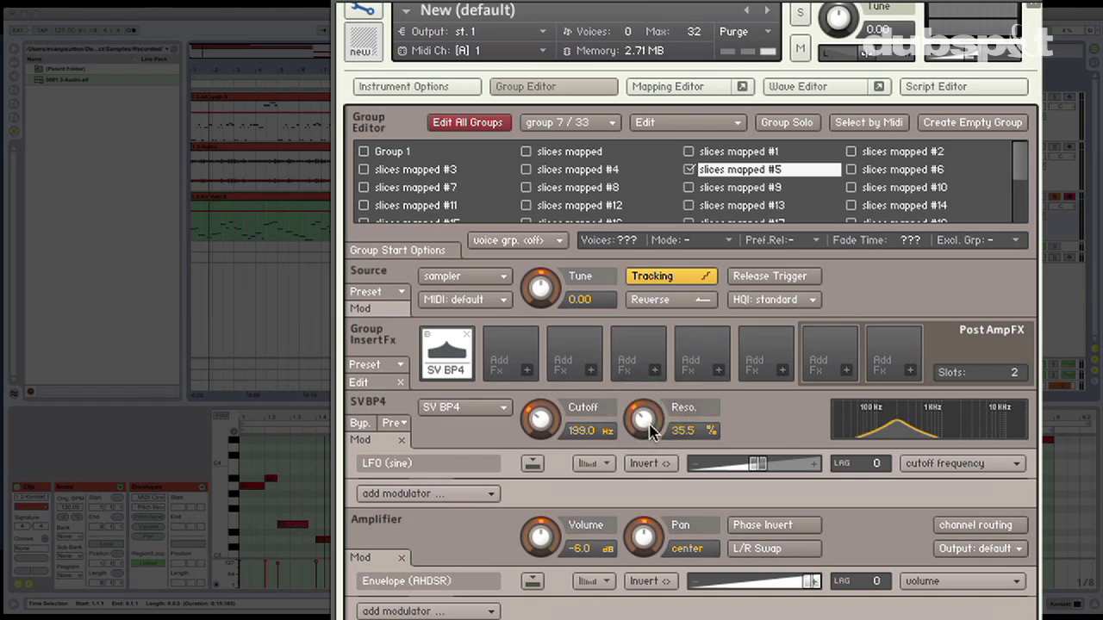
# Insert Lo-Fi in the second Group InsertFx slot and set its S.Rate to 3.2k Hz
pyautogui.click(540, 380)
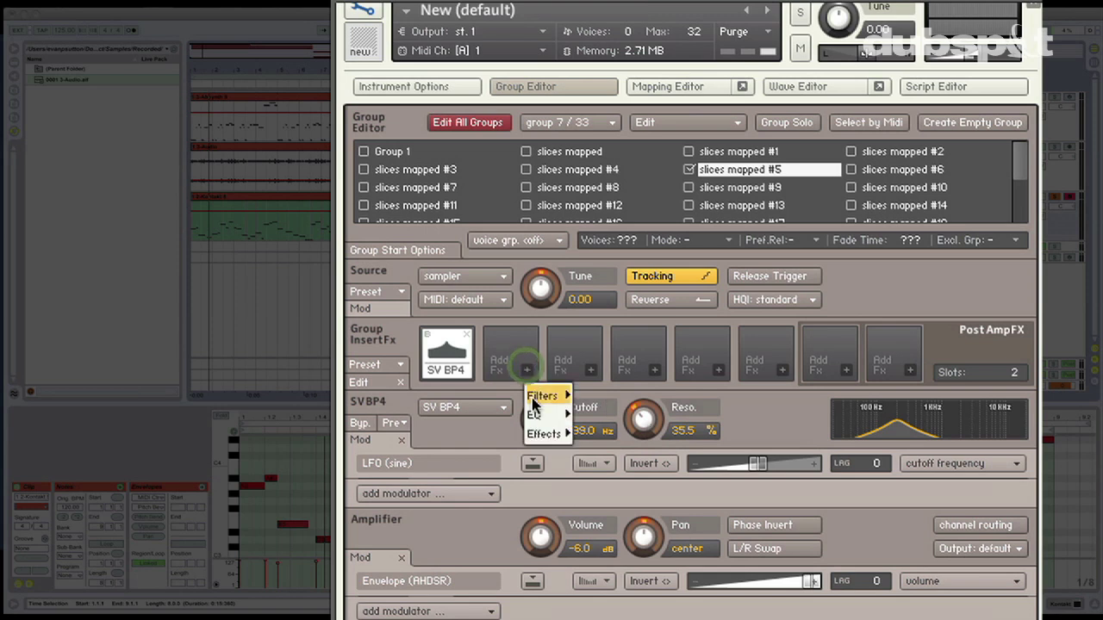
pyautogui.moveTo(544, 433)
pyautogui.click(628, 583)
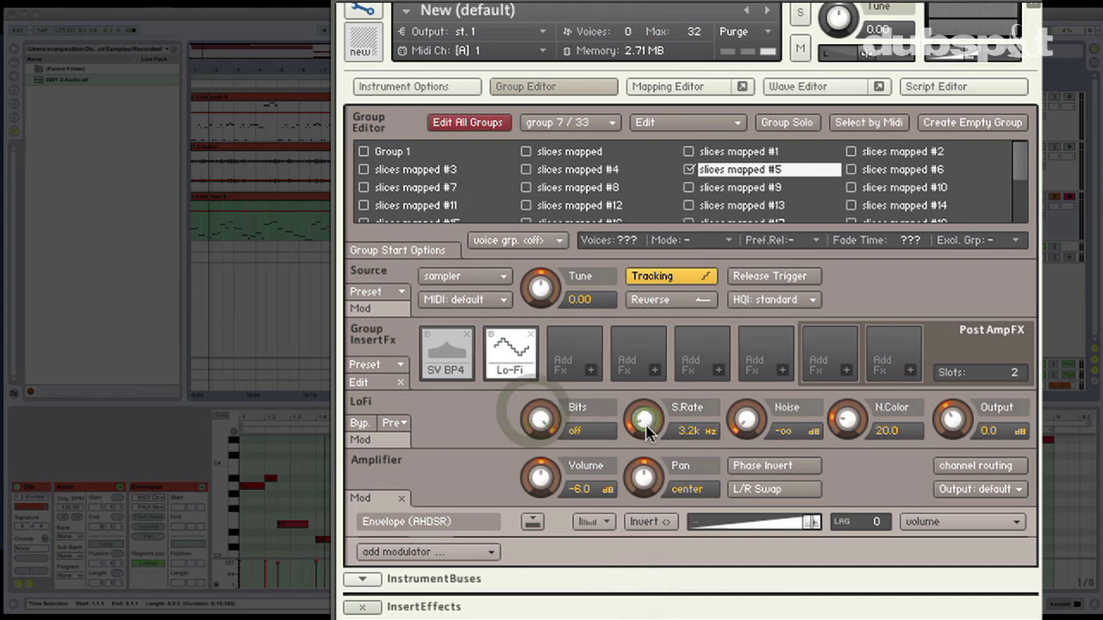
pyautogui.moveTo(644, 419); pyautogui.dragTo(644, 432)
pyautogui.click(754, 419)
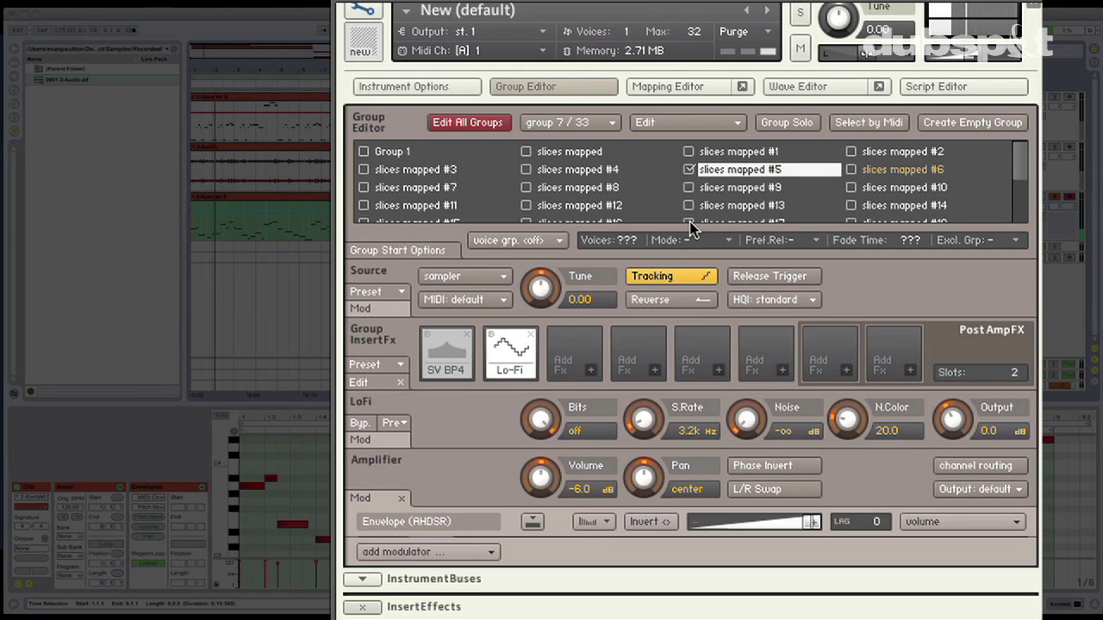
# Select the slices mapped #6 group and add an AHDSR envelope modulating its tune
pyautogui.click(887, 205)
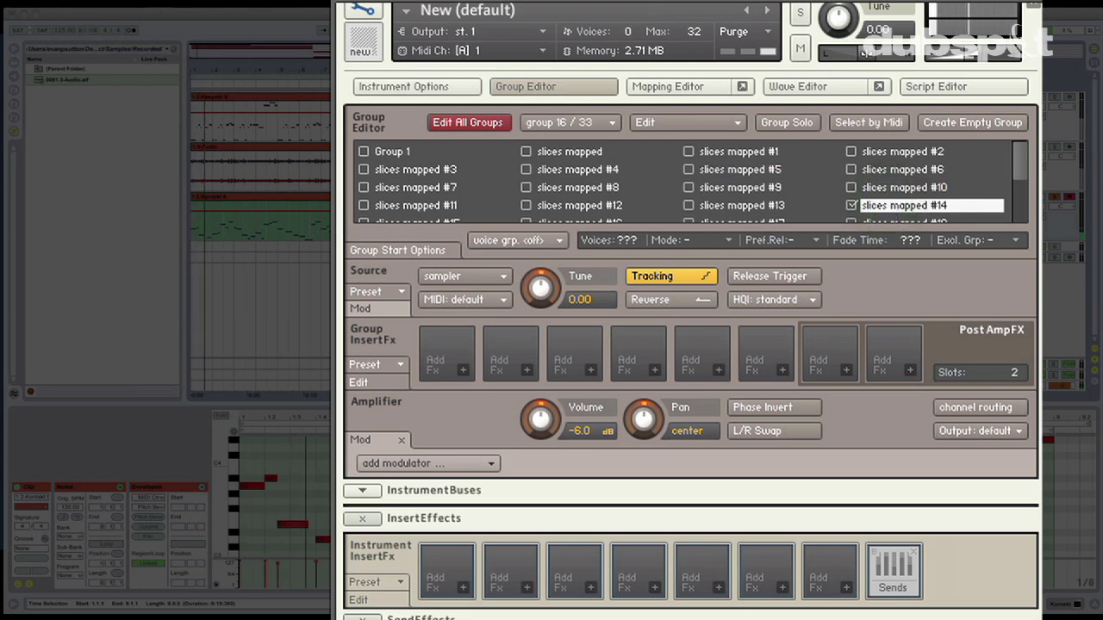
pyautogui.click(881, 172)
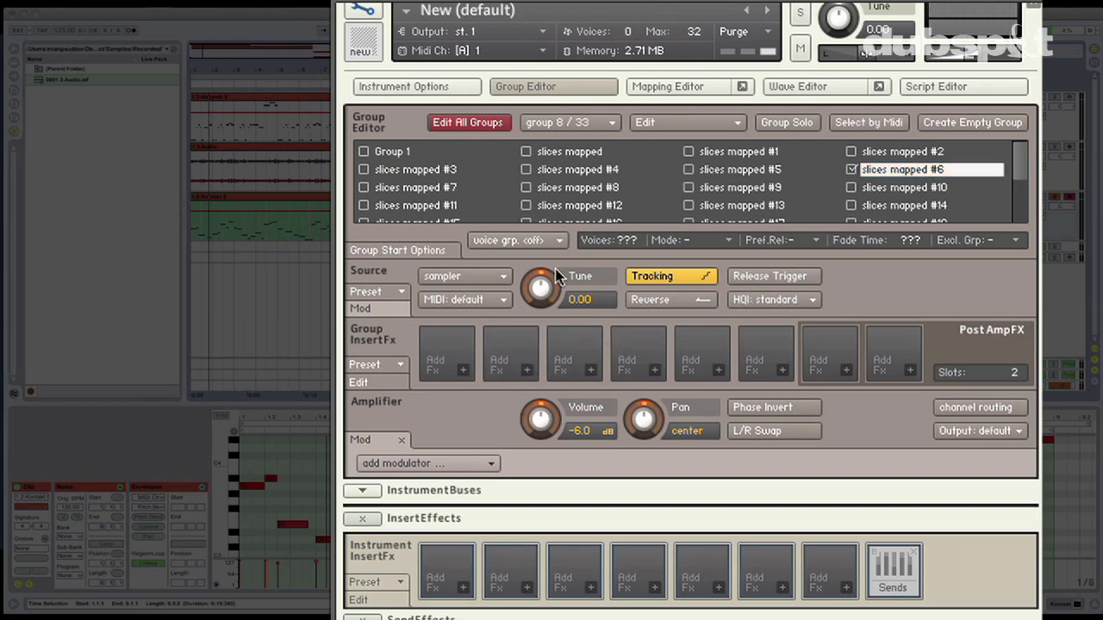
pyautogui.rightClick(543, 288)
pyautogui.moveTo(586, 342)
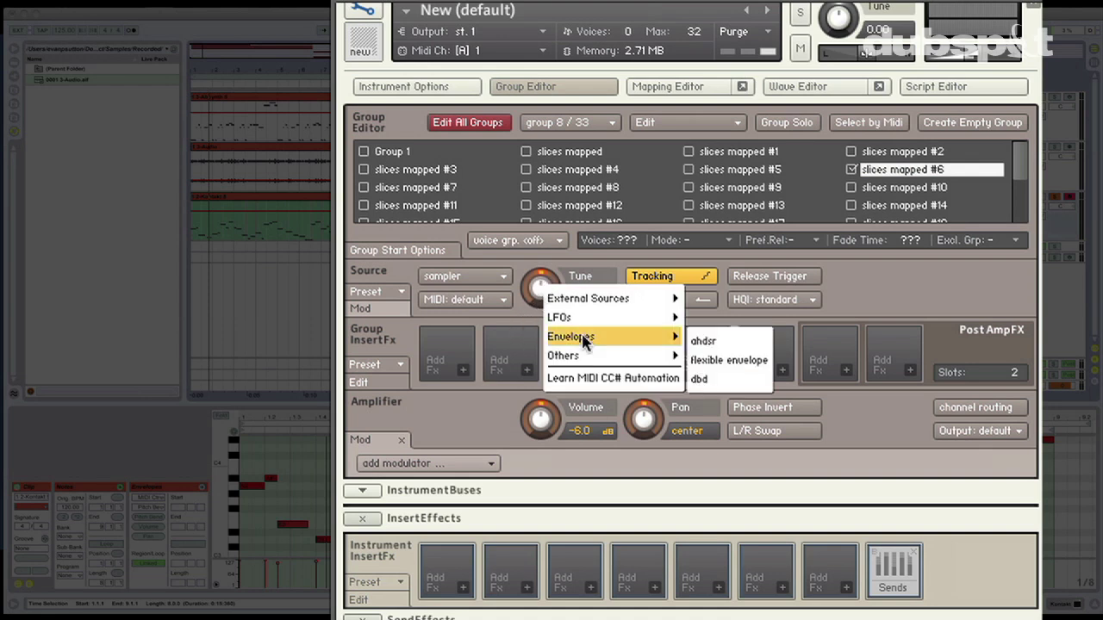
pyautogui.click(704, 342)
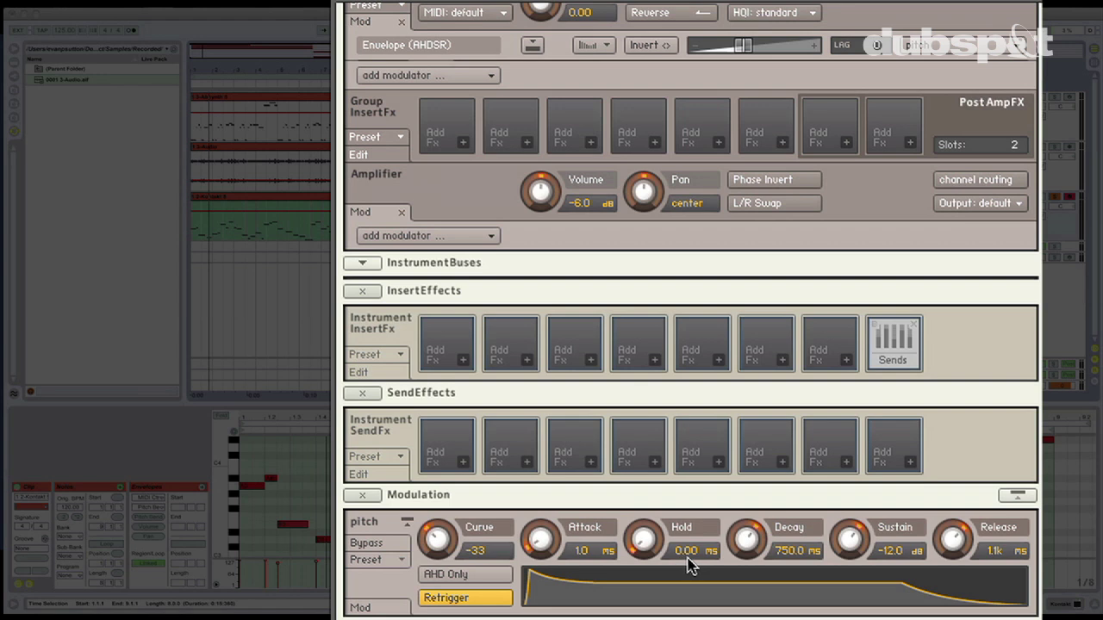
# Set the pitch envelope to full amount, inverted, attack 143.5 ms, decay 591.7 ms, sustain -oo
pyautogui.scroll(5, 688, 560)
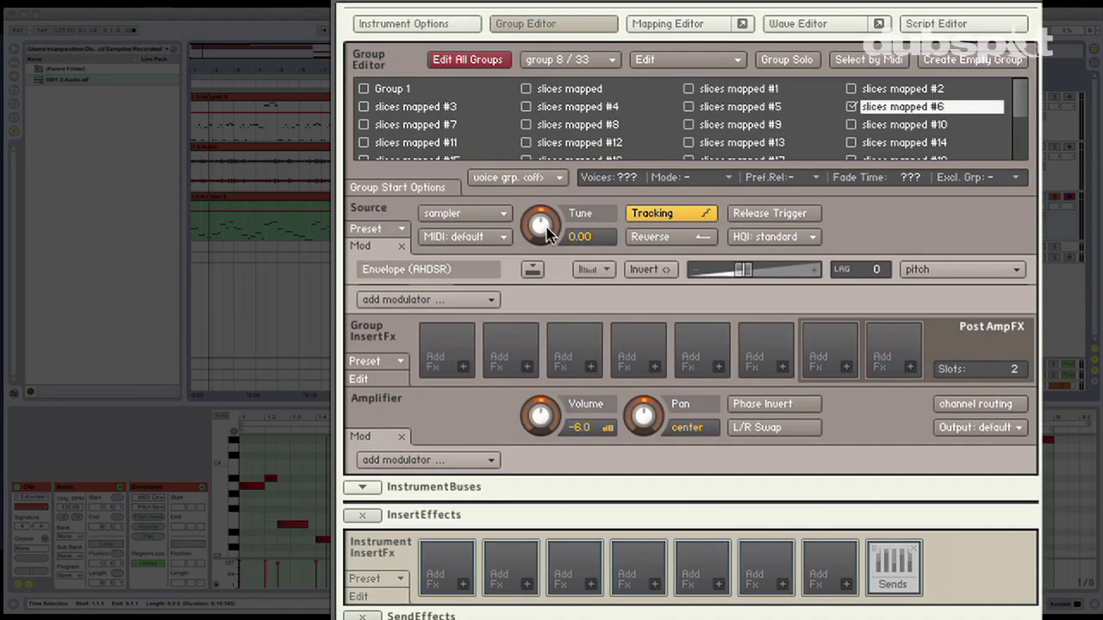
pyautogui.moveTo(749, 274); pyautogui.dragTo(854, 276)
pyautogui.scroll(-5, 684, 300)
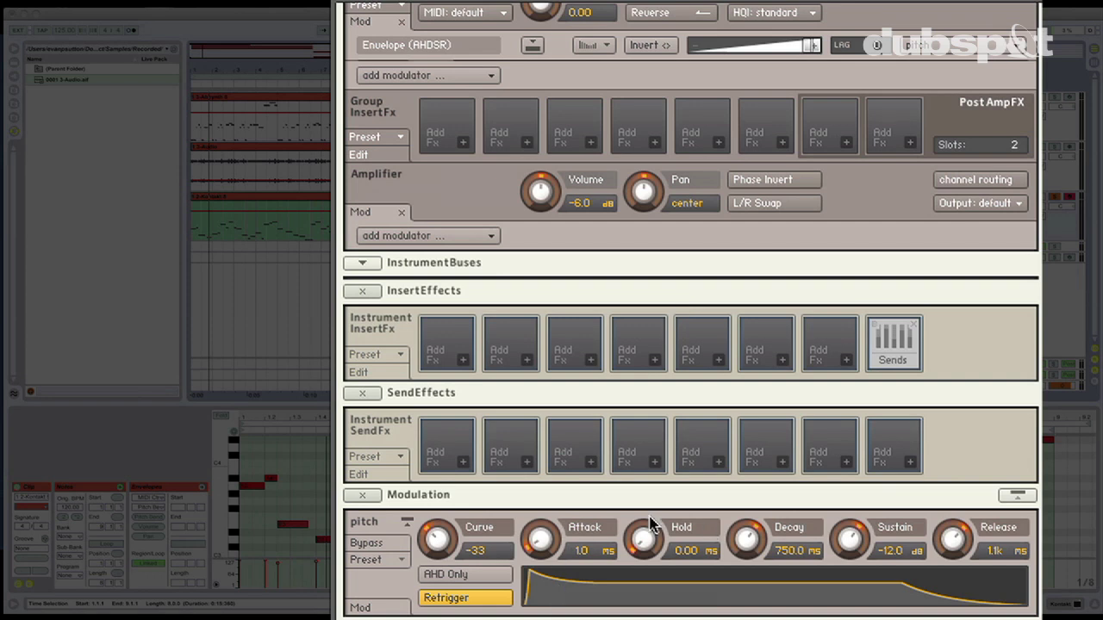
pyautogui.moveTo(536, 543); pyautogui.dragTo(572, 415)
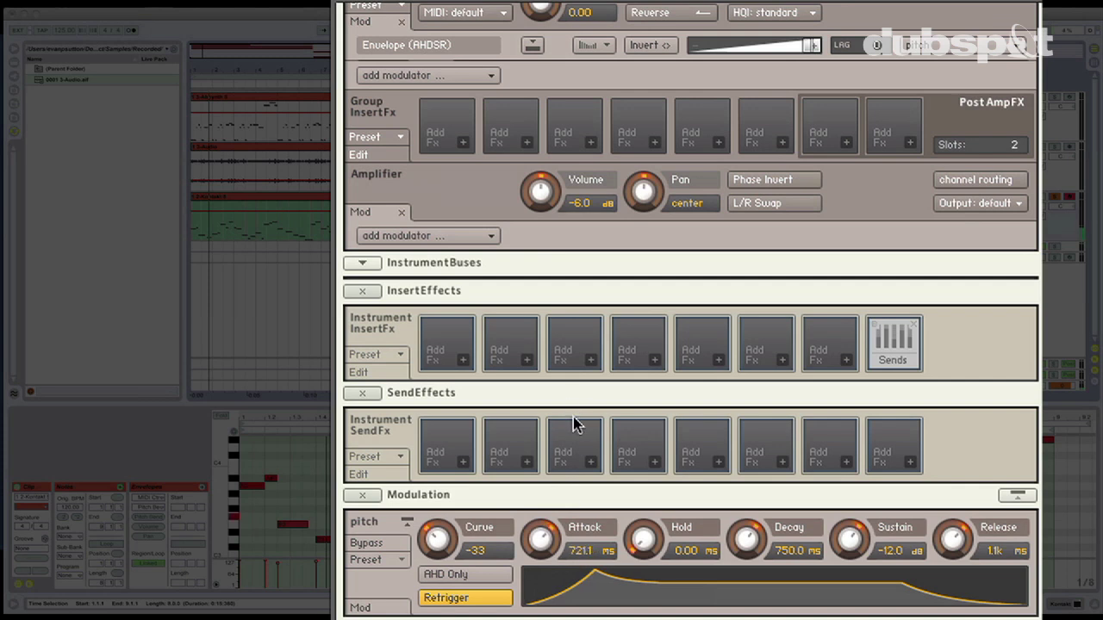
pyautogui.scroll(7, 575, 435)
pyautogui.scroll(-6, 574, 465)
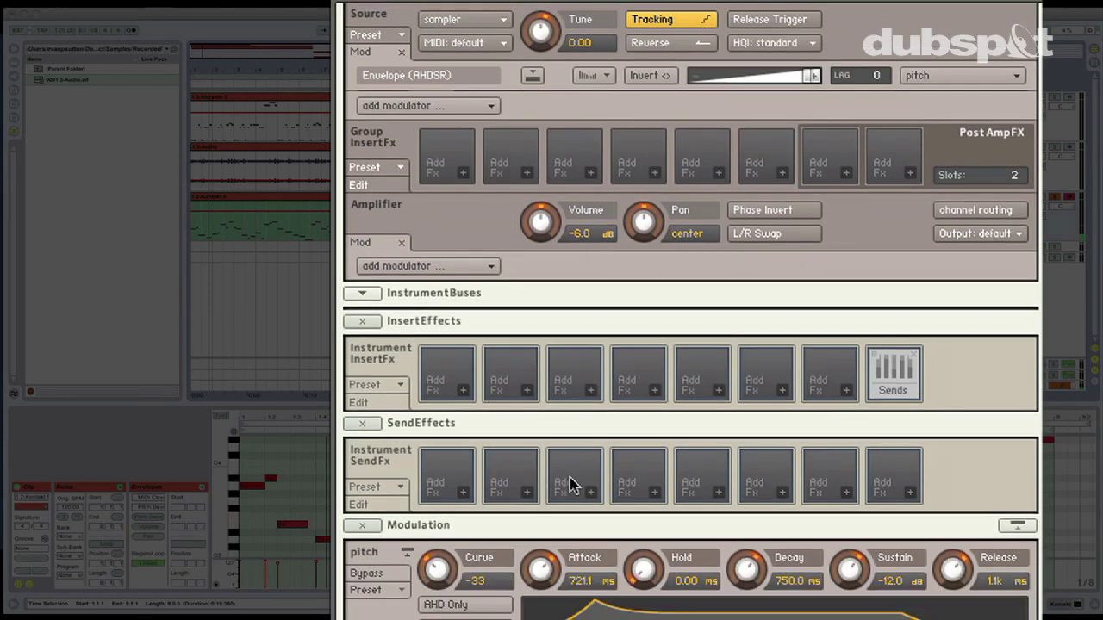
pyautogui.moveTo(547, 583); pyautogui.dragTo(590, 545)
pyautogui.scroll(4, 592, 541)
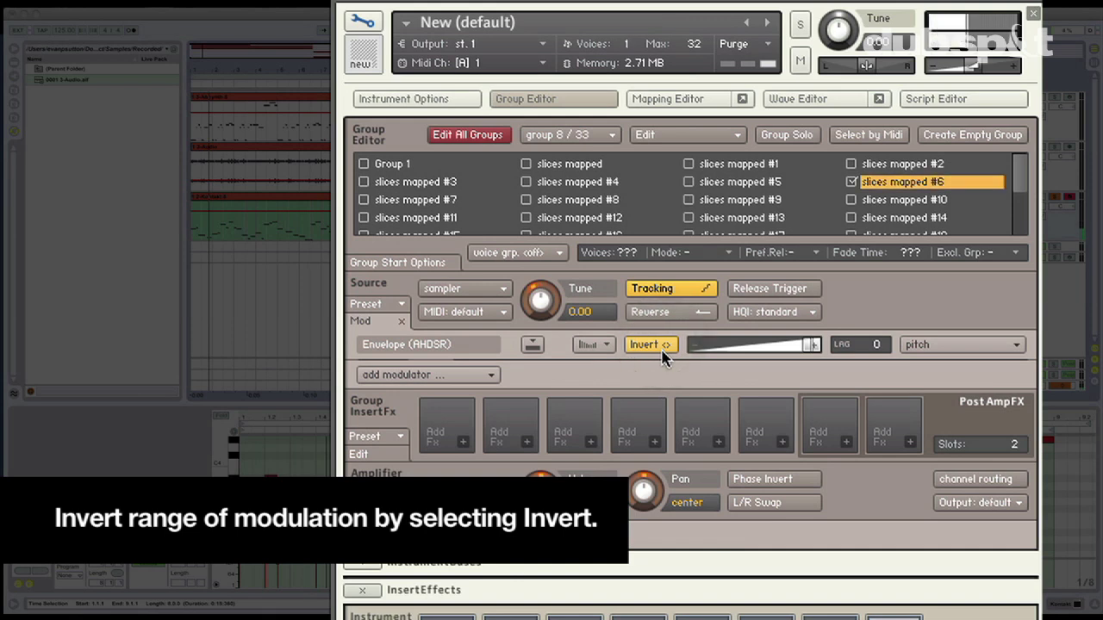
pyautogui.scroll(-5, 664, 357)
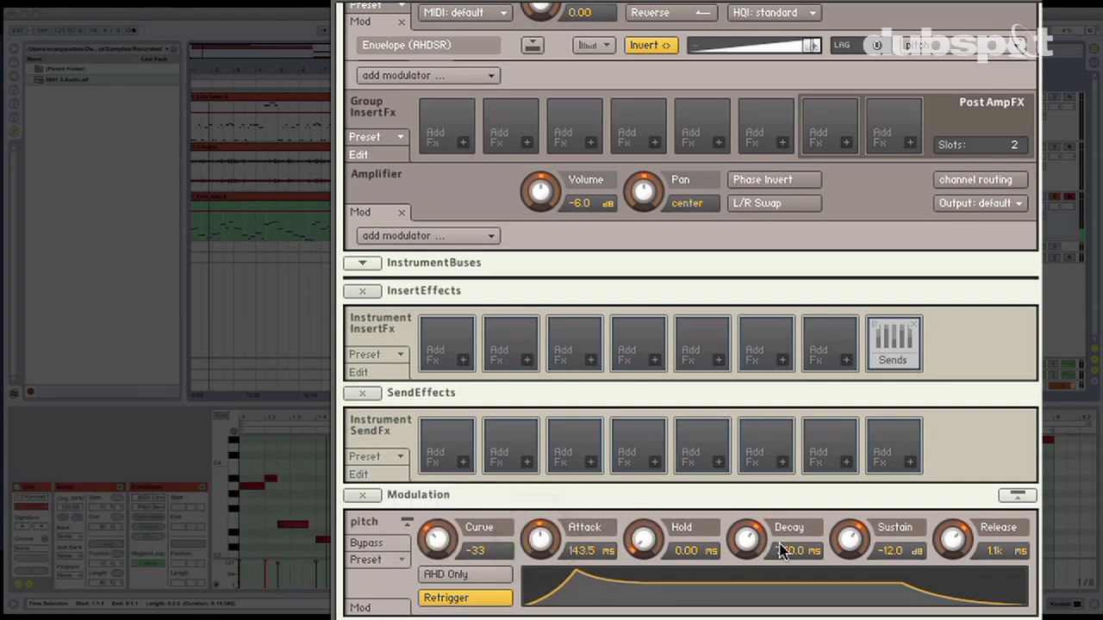
pyautogui.moveTo(849, 539); pyautogui.dragTo(844, 599)
pyautogui.moveTo(746, 539)
pyautogui.mouseDown()
pyautogui.moveTo(748, 556)
pyautogui.moveTo(746, 525)
pyautogui.mouseUp()
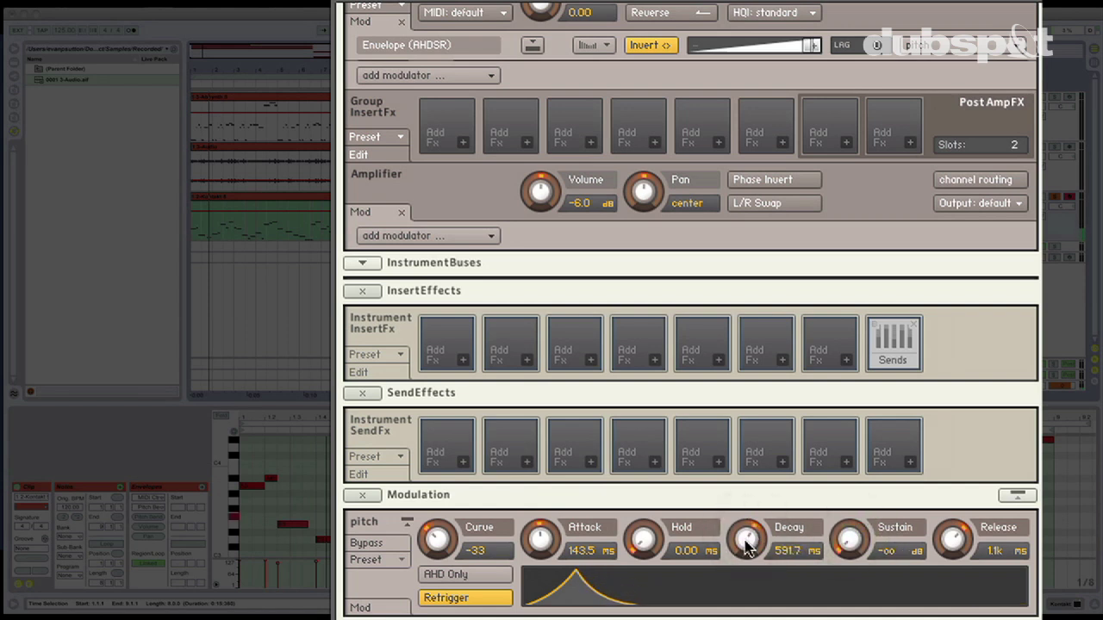
pyautogui.scroll(5, 748, 548)
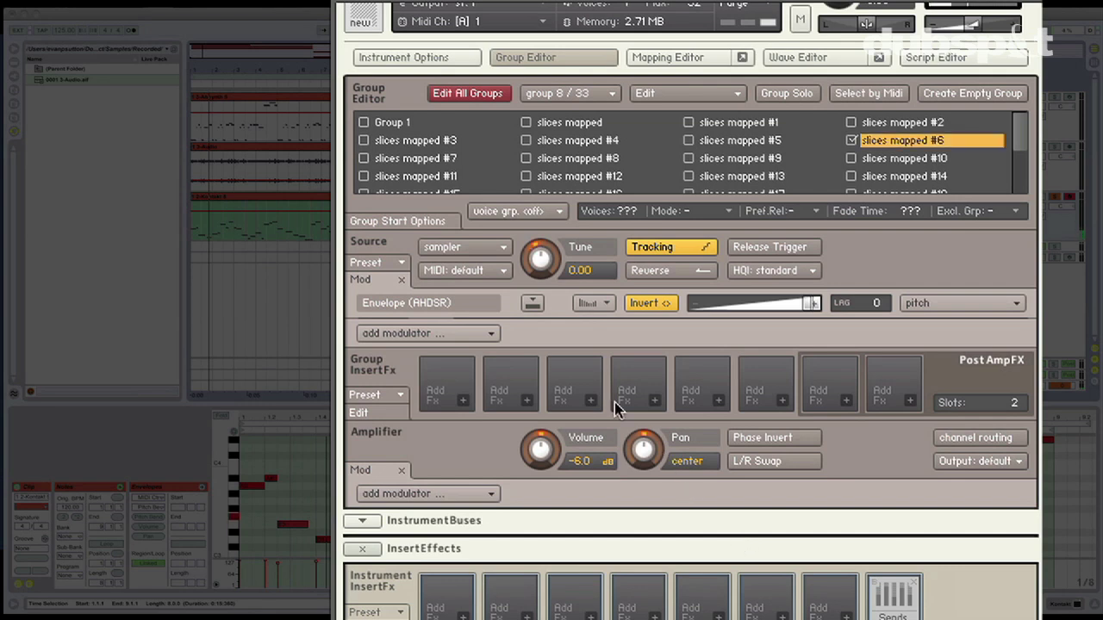
# Switch the group's source engine to tone machine with key tracking off
pyautogui.click(469, 249)
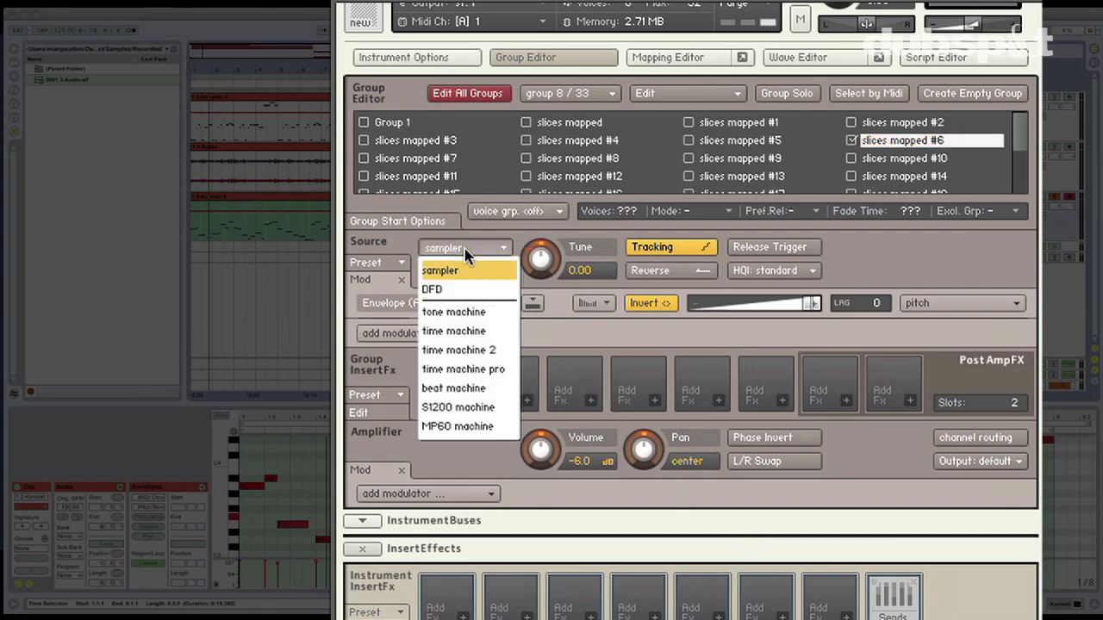
pyautogui.click(484, 321)
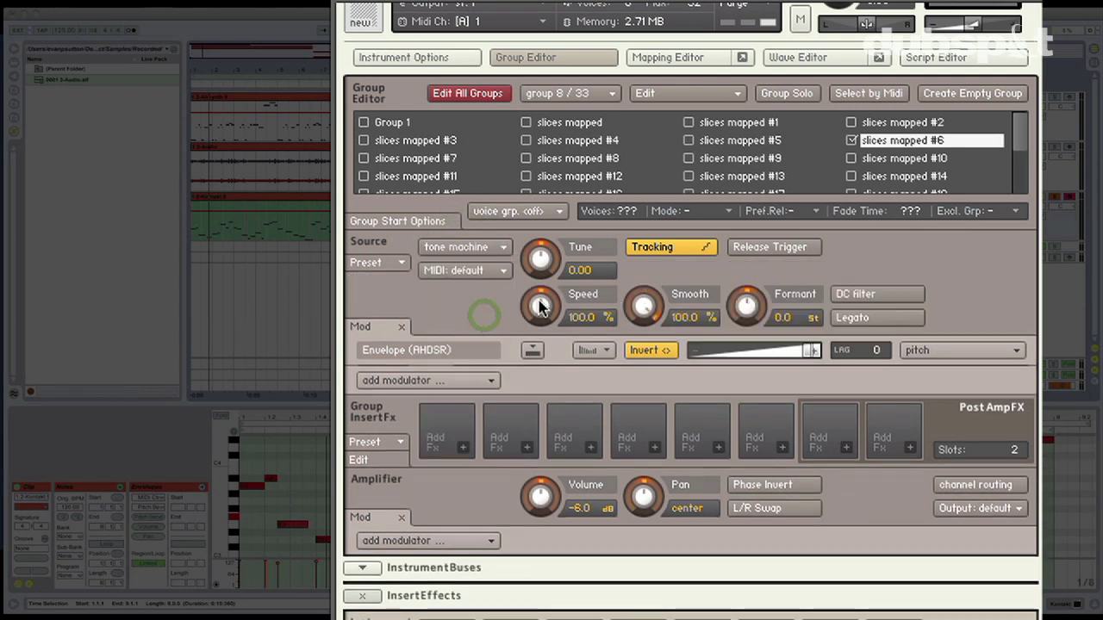
pyautogui.click(671, 248)
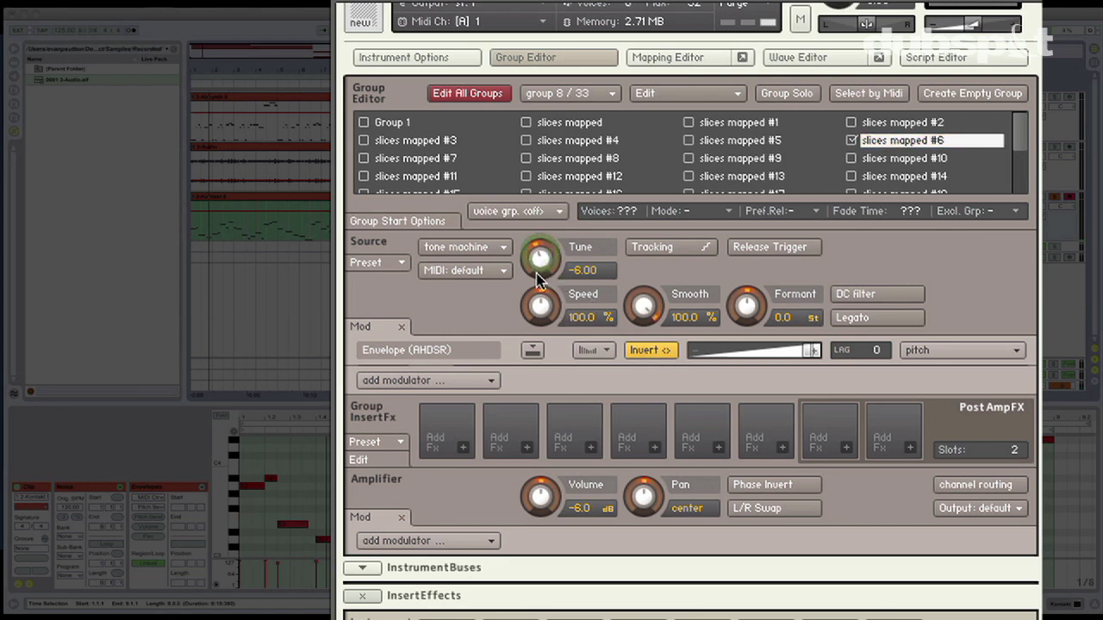
# Set the tone machine to Tune -24.00, Speed 81.6 % and Smooth 64.8 %
pyautogui.moveTo(538, 277)
pyautogui.mouseDown()
pyautogui.moveTo(534, 299)
pyautogui.moveTo(535, 271)
pyautogui.mouseUp()
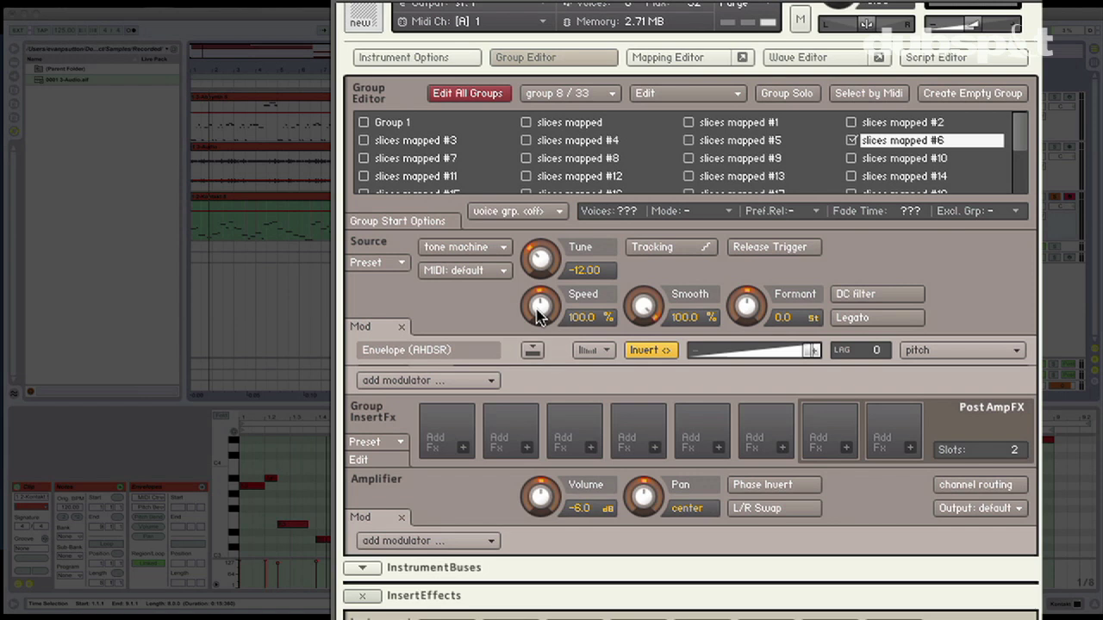
pyautogui.moveTo(536, 340); pyautogui.dragTo(535, 357)
pyautogui.moveTo(551, 308)
pyautogui.mouseDown()
pyautogui.moveTo(550, 321)
pyautogui.moveTo(549, 302)
pyautogui.mouseUp()
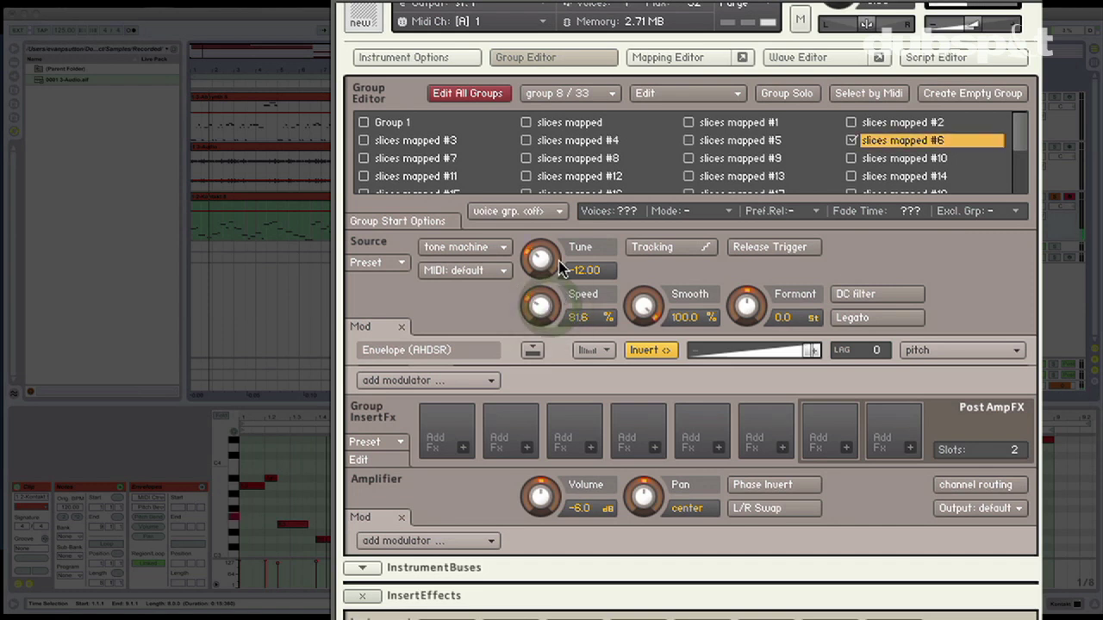
pyautogui.moveTo(540, 258); pyautogui.dragTo(543, 304)
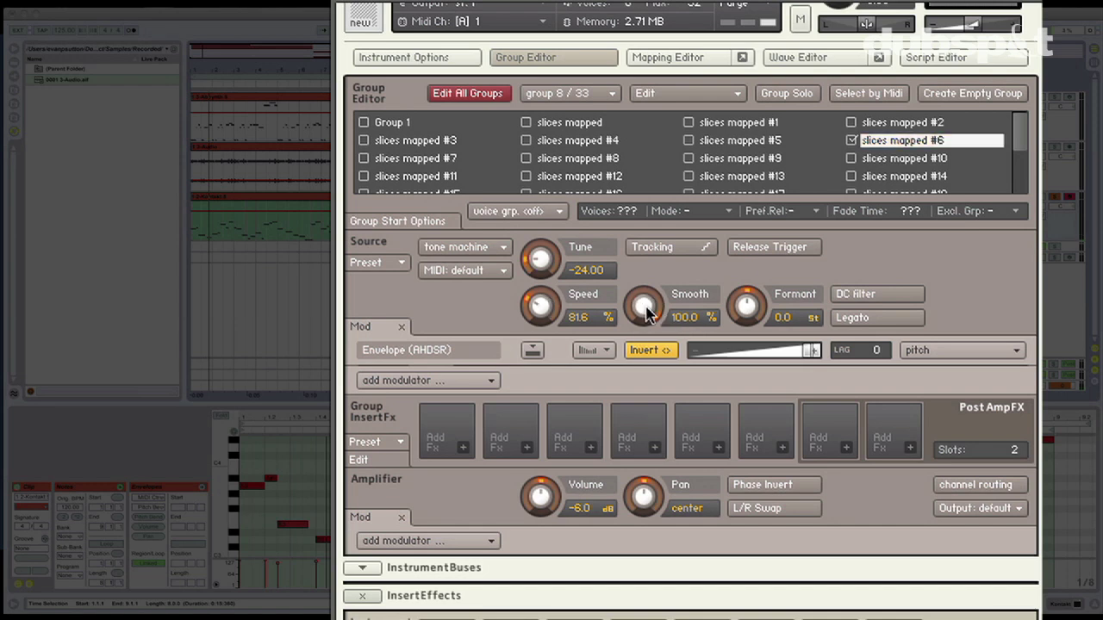
pyautogui.moveTo(644, 388); pyautogui.dragTo(712, 315)
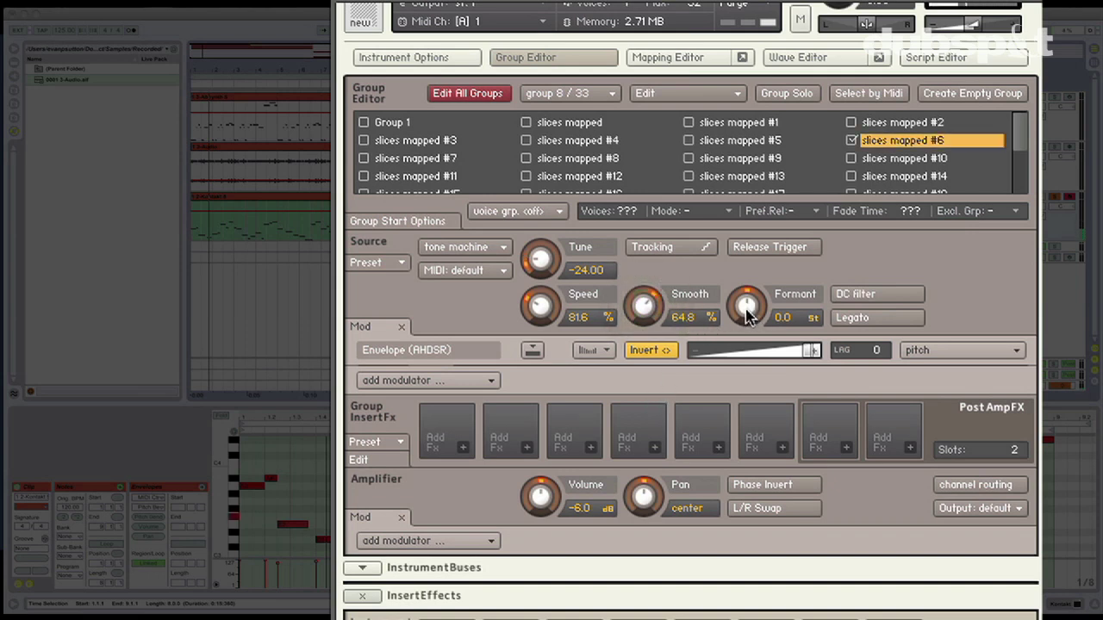
pyautogui.rightClick(746, 312)
# Add a sine LFO on the formant shift with a reduced modulation depth
pyautogui.moveTo(862, 343)
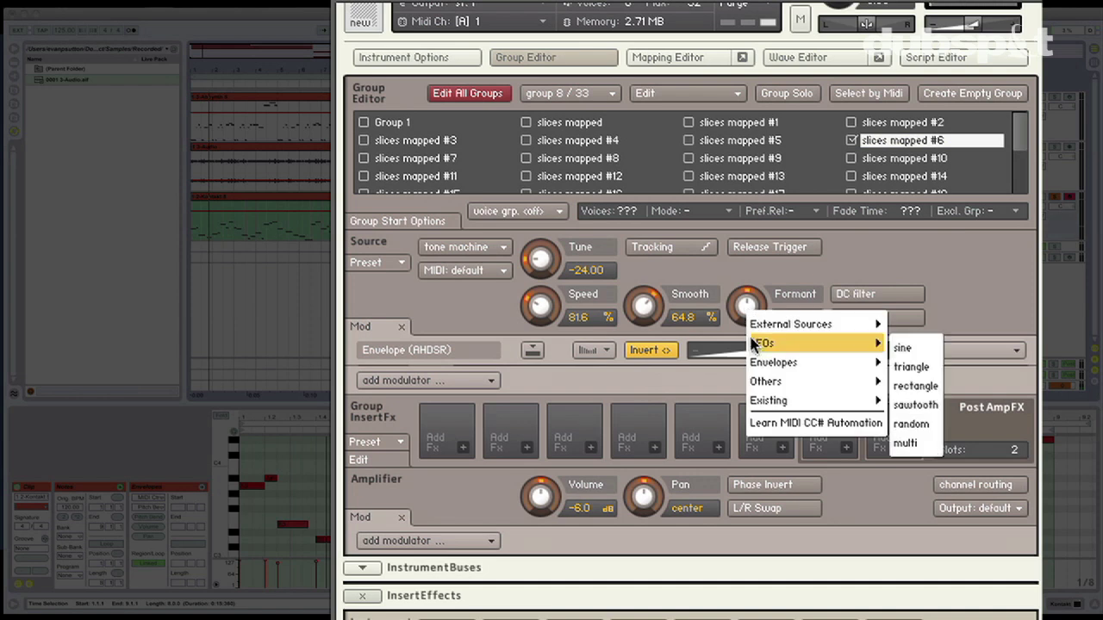
pyautogui.click(928, 348)
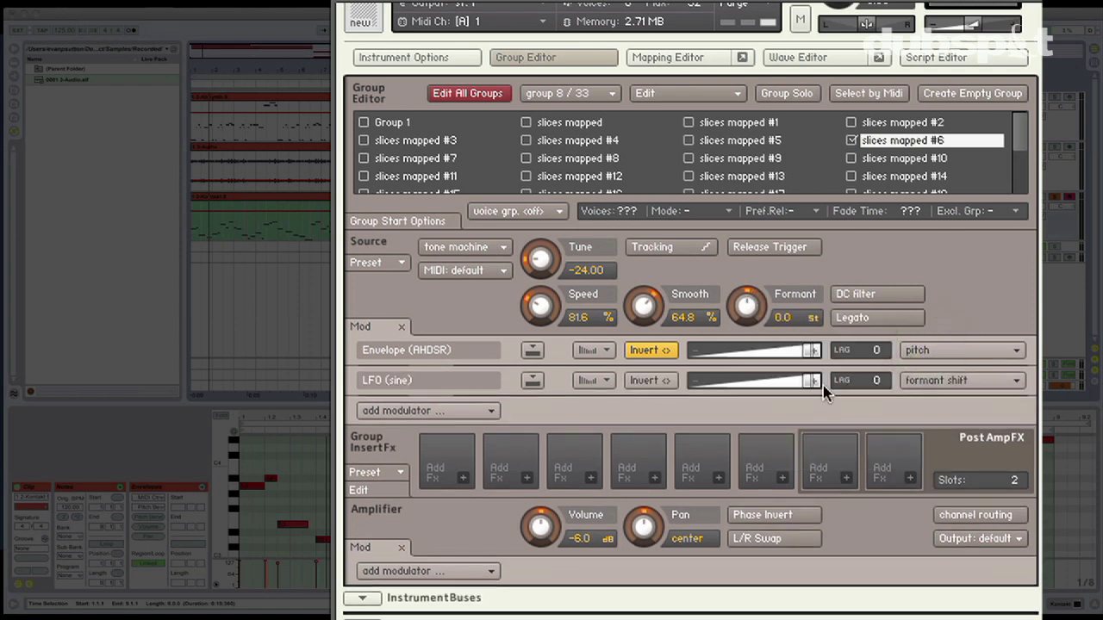
pyautogui.moveTo(812, 385)
pyautogui.mouseDown()
pyautogui.moveTo(740, 389)
pyautogui.moveTo(791, 390)
pyautogui.mouseUp()
# Sync the formant LFO frequency to sixteenth notes and set it to 1.0
pyautogui.scroll(-10, 790, 388)
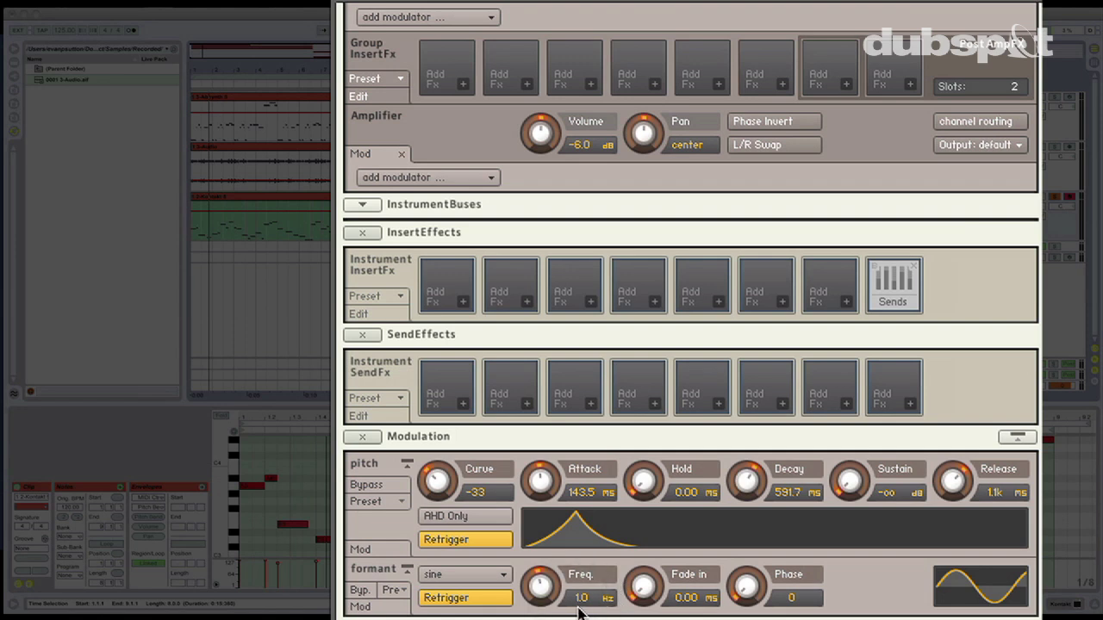
pyautogui.click(607, 600)
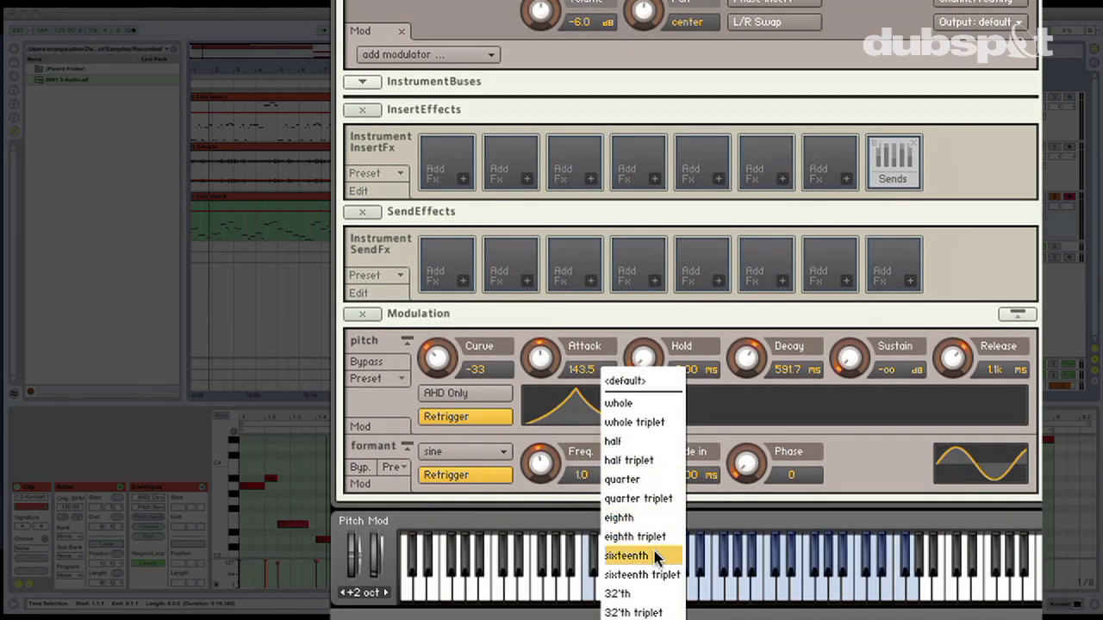
pyautogui.click(640, 556)
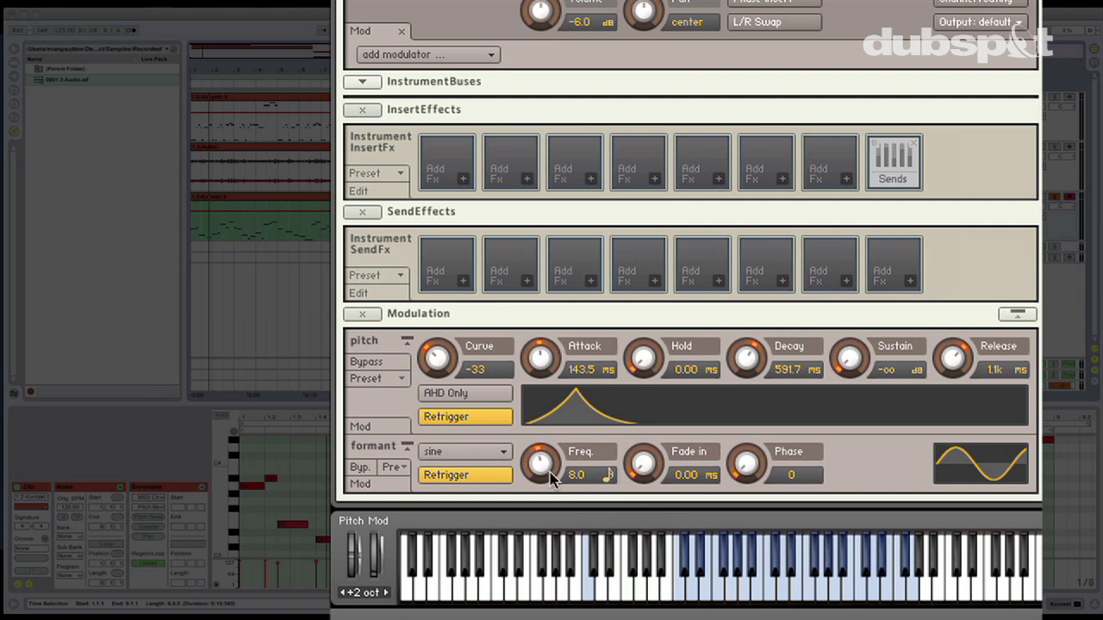
pyautogui.moveTo(551, 479); pyautogui.dragTo(551, 415)
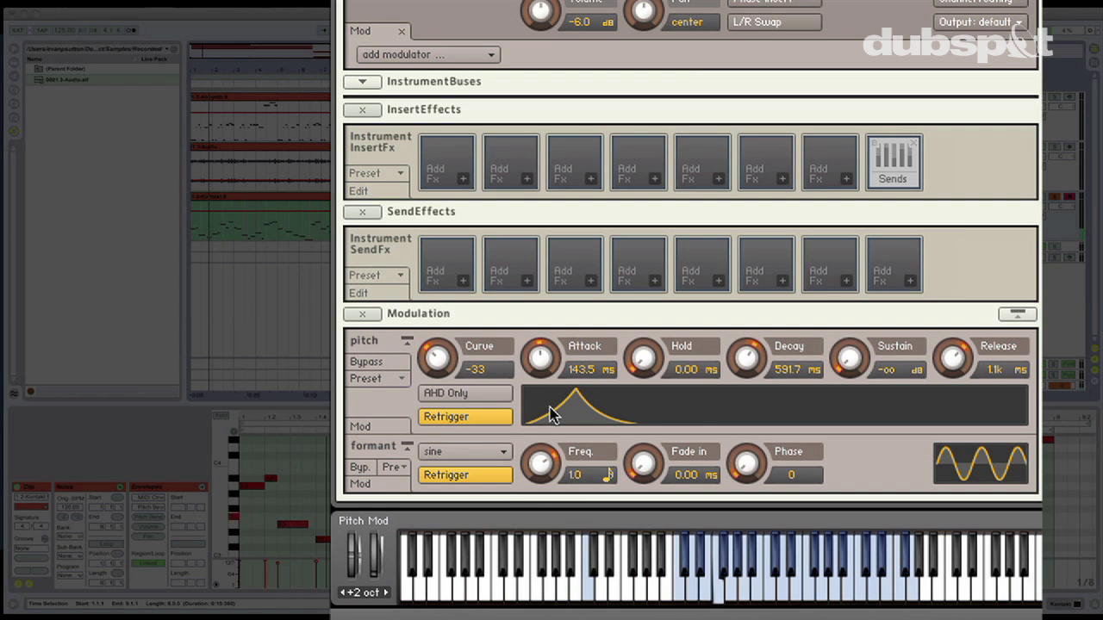
pyautogui.scroll(5, 584, 450)
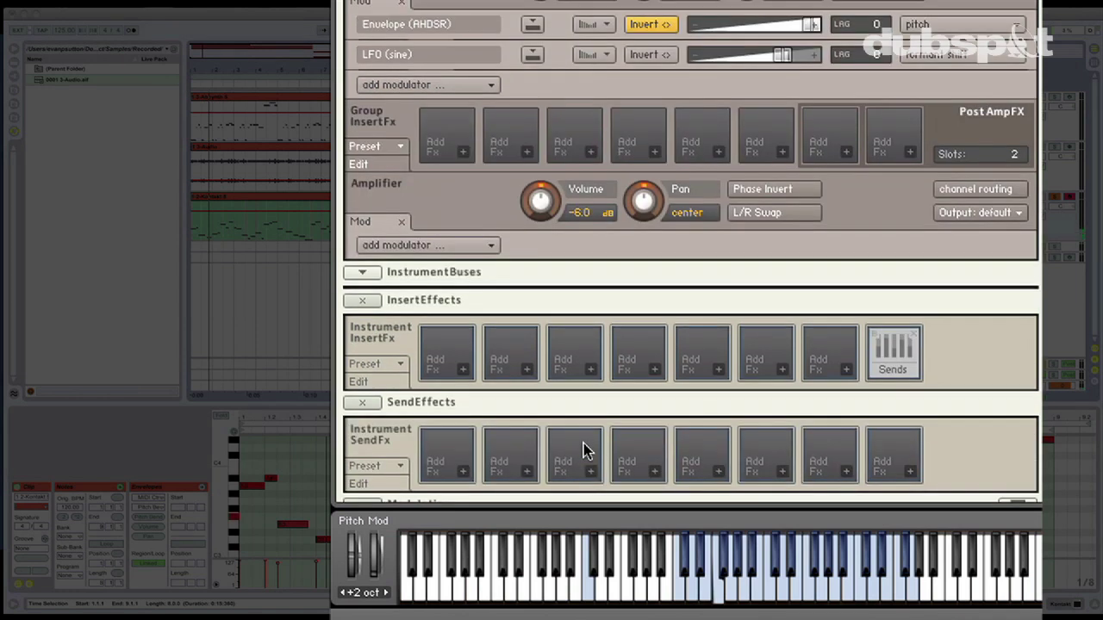
pyautogui.scroll(-5, 584, 450)
pyautogui.scroll(3, 576, 518)
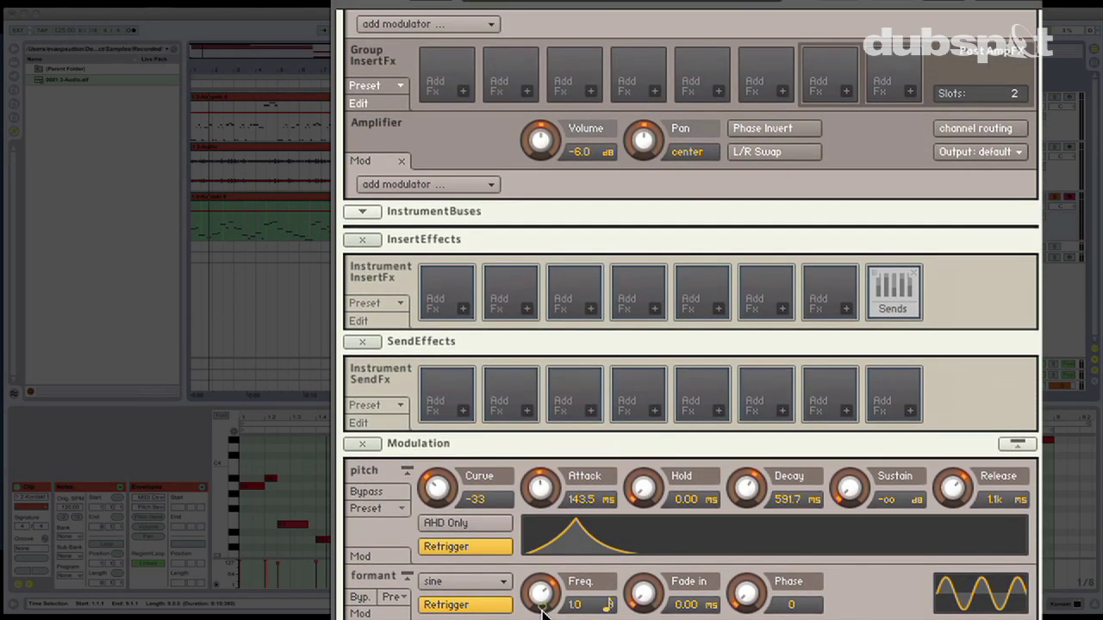
pyautogui.moveTo(540, 593); pyautogui.dragTo(541, 569)
pyautogui.scroll(5, 559, 608)
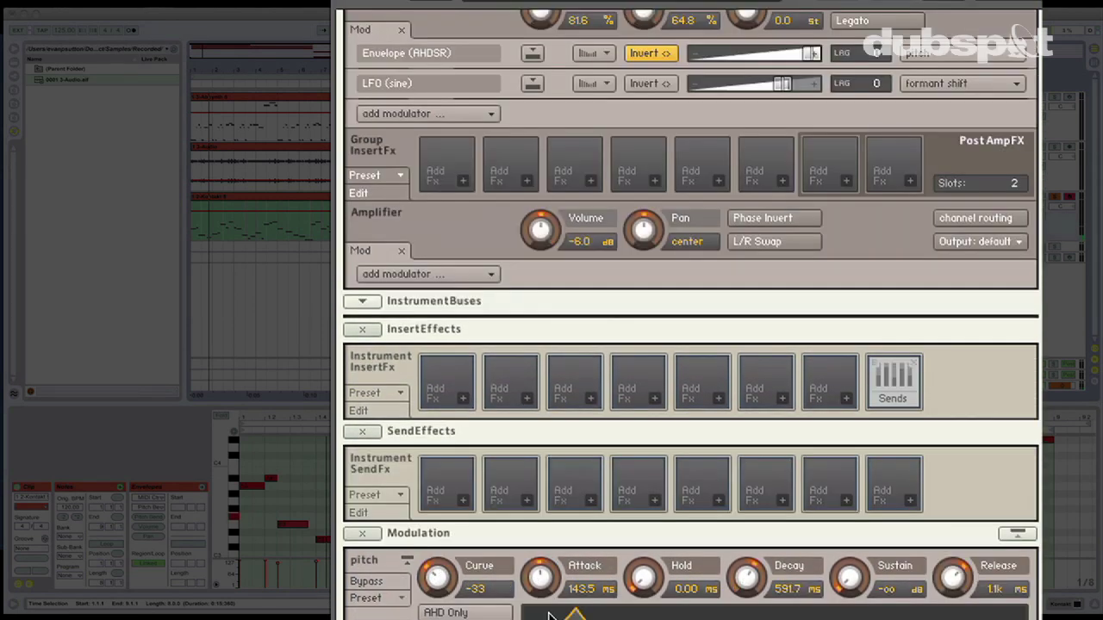
pyautogui.scroll(-4, 549, 616)
pyautogui.scroll(5, 782, 351)
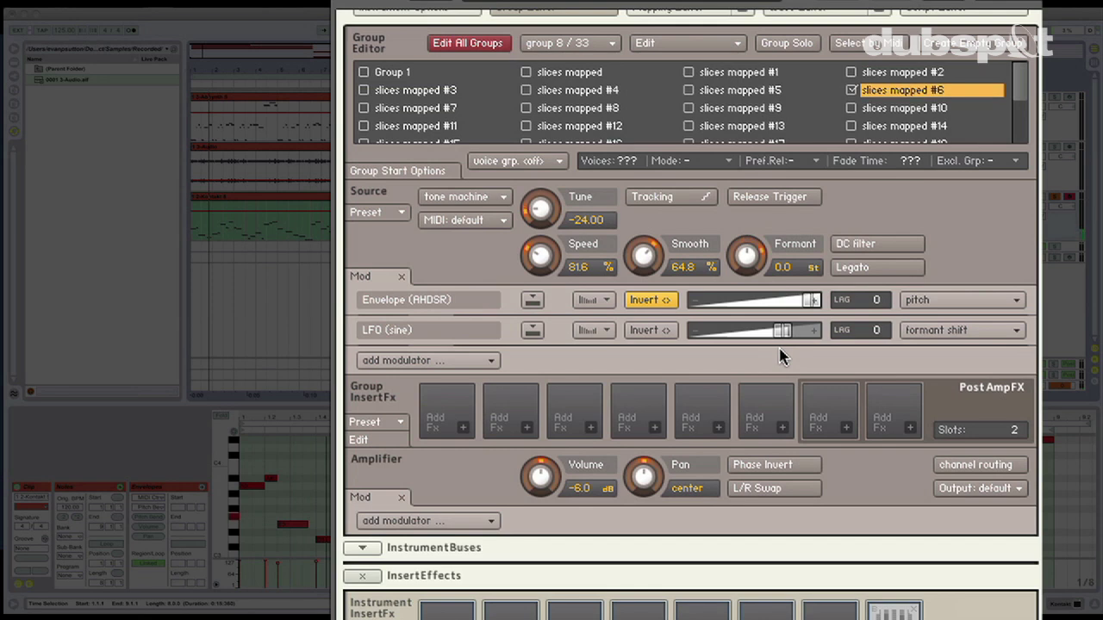
# Add a Saturation effect in the first Group InsertFx slot with Satur. at 15.4 %
pyautogui.click(462, 427)
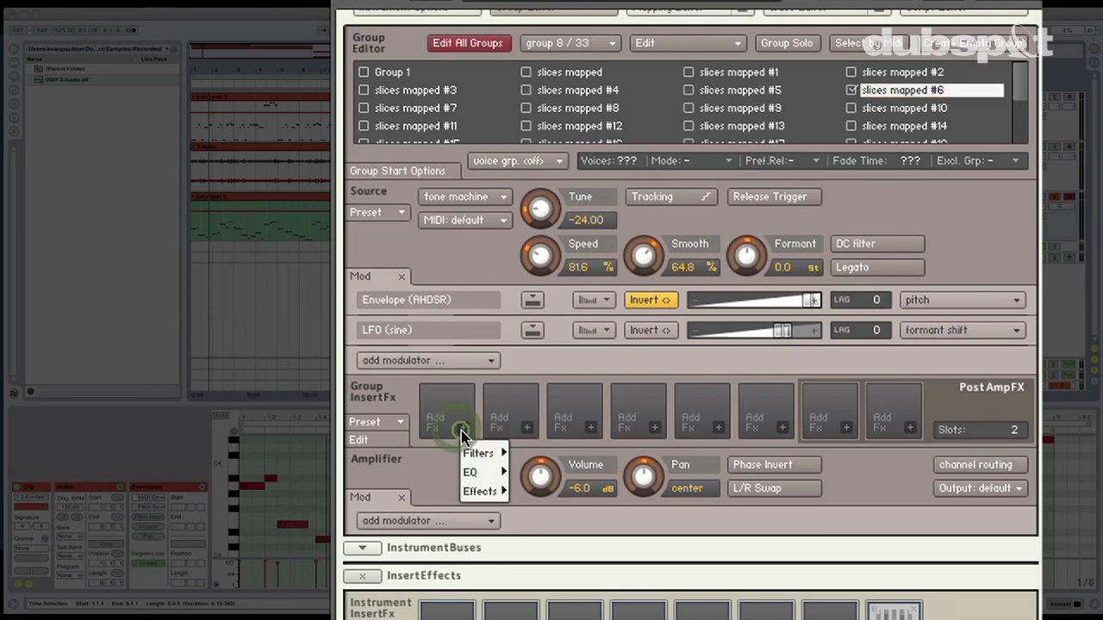
pyautogui.moveTo(473, 491)
pyautogui.click(538, 604)
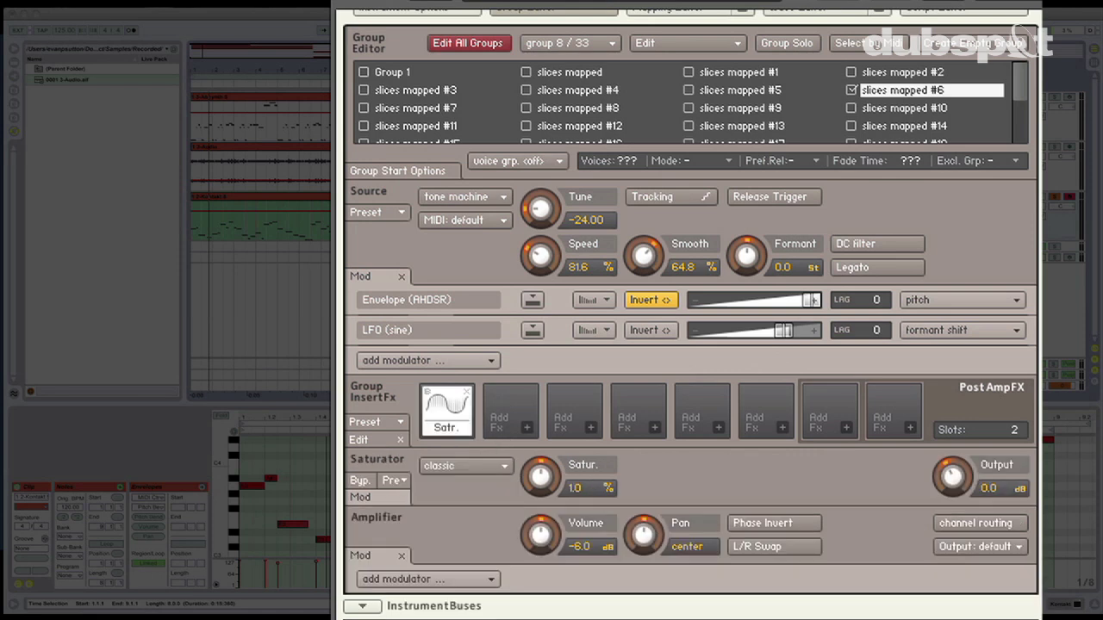
pyautogui.moveTo(551, 447); pyautogui.dragTo(550, 462)
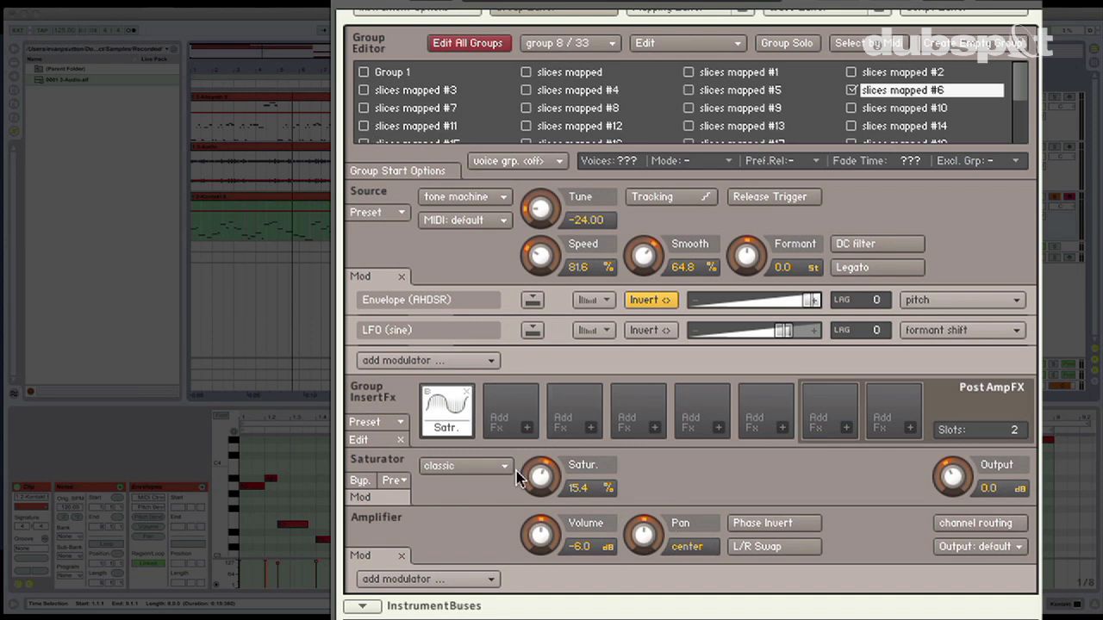
pyautogui.rightClick(540, 480)
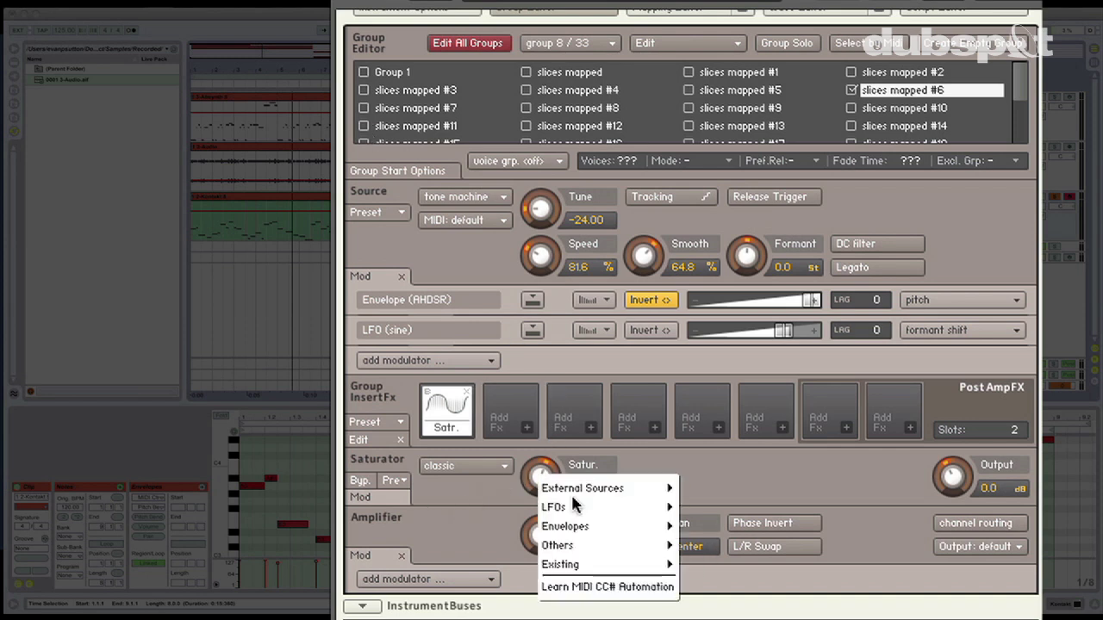
pyautogui.moveTo(647, 514)
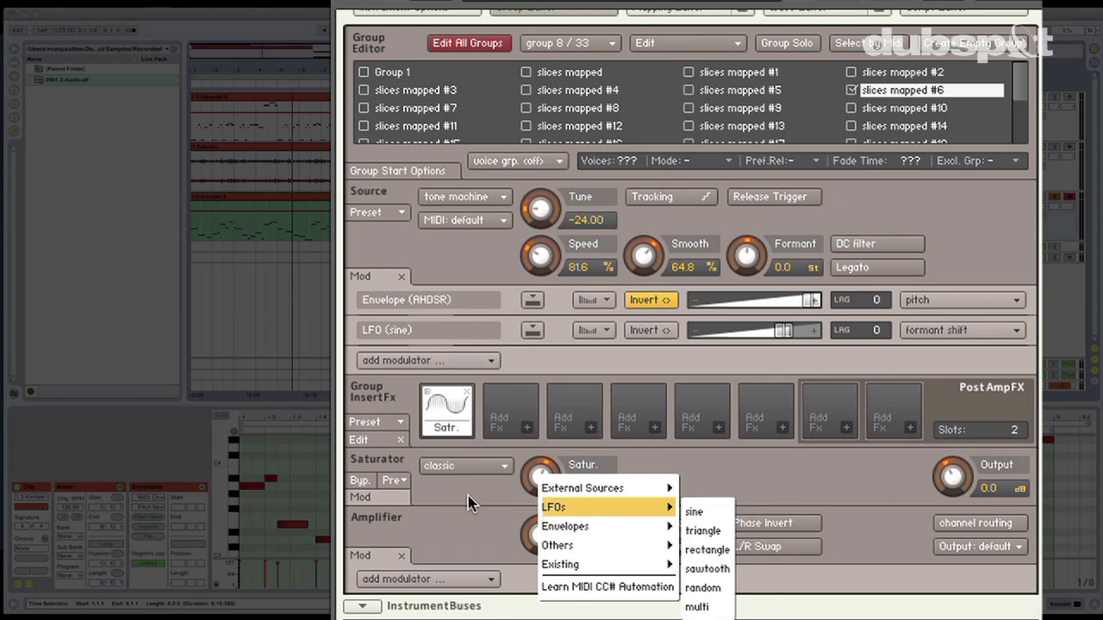
pyautogui.moveTo(561, 487)
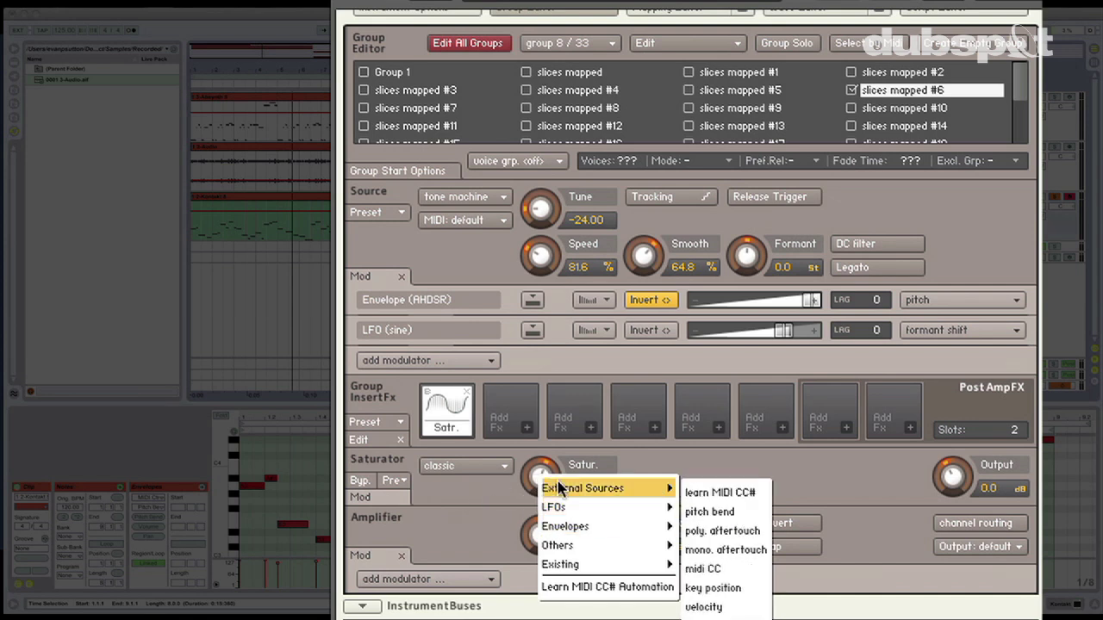
pyautogui.click(819, 498)
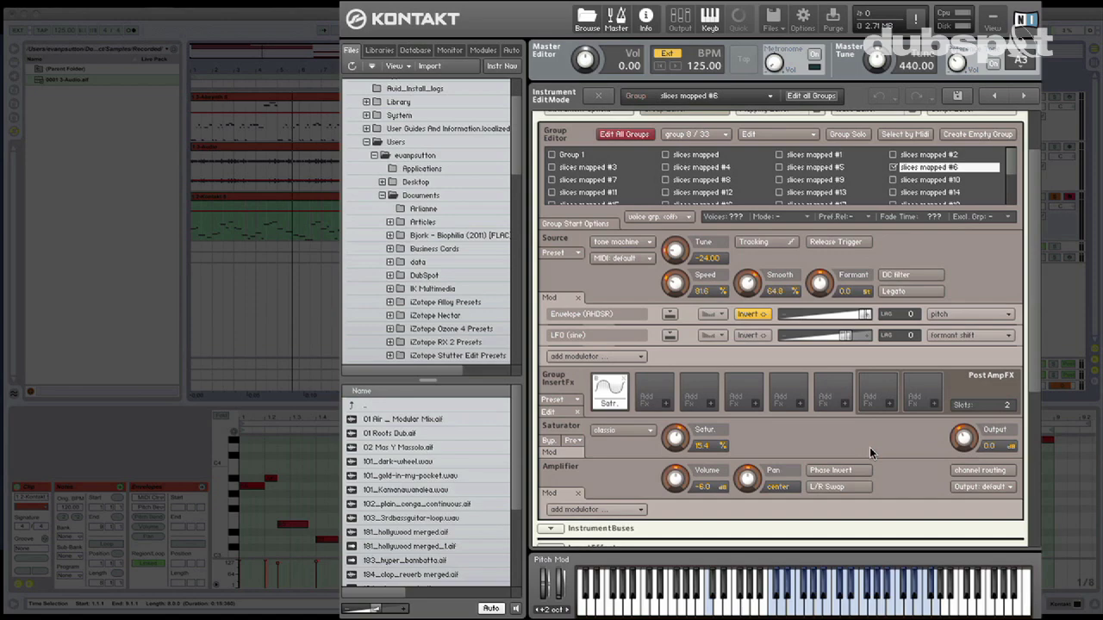
# Close the Kontakt window, unfold the Resliced track and loop bars 9–17
pyautogui.scroll(3, 869, 447)
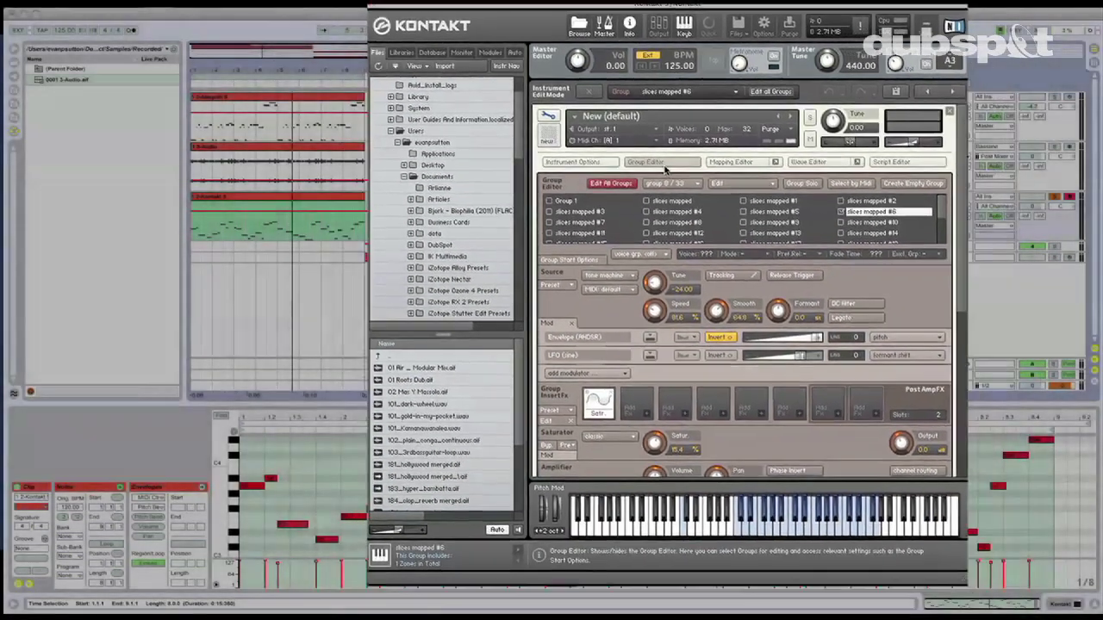
pyautogui.click(664, 167)
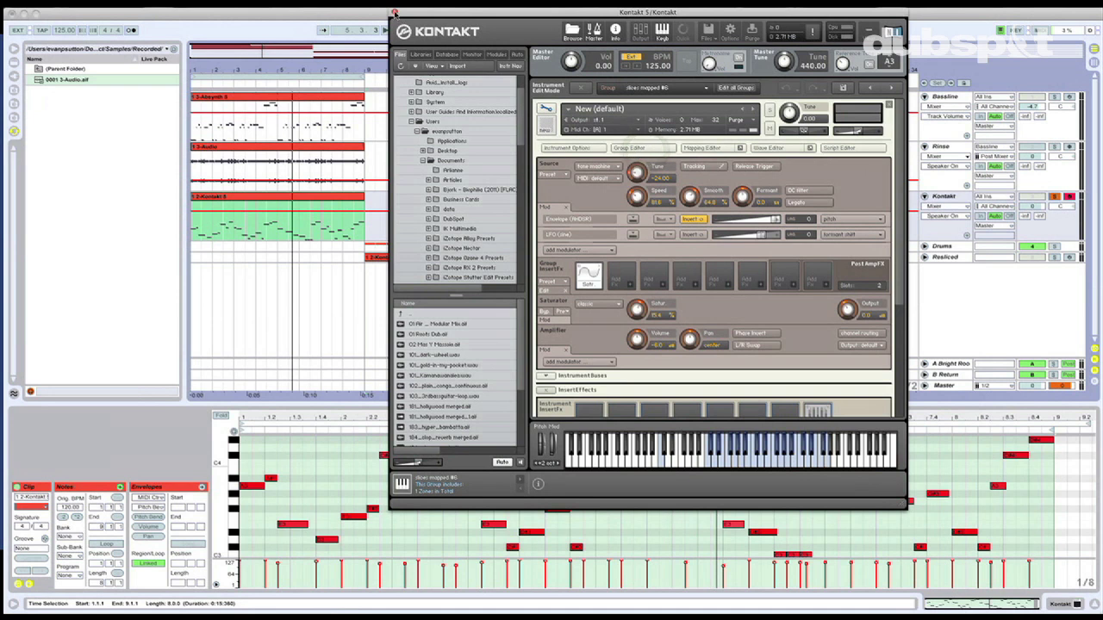
pyautogui.click(394, 13)
pyautogui.click(923, 257)
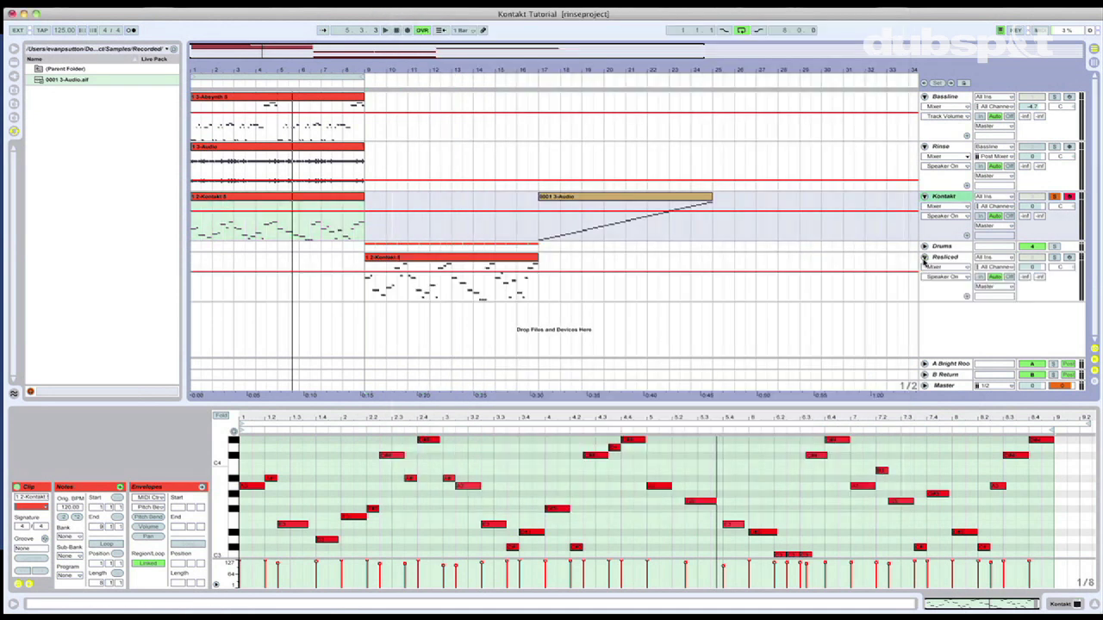
pyautogui.moveTo(257, 83); pyautogui.dragTo(434, 84)
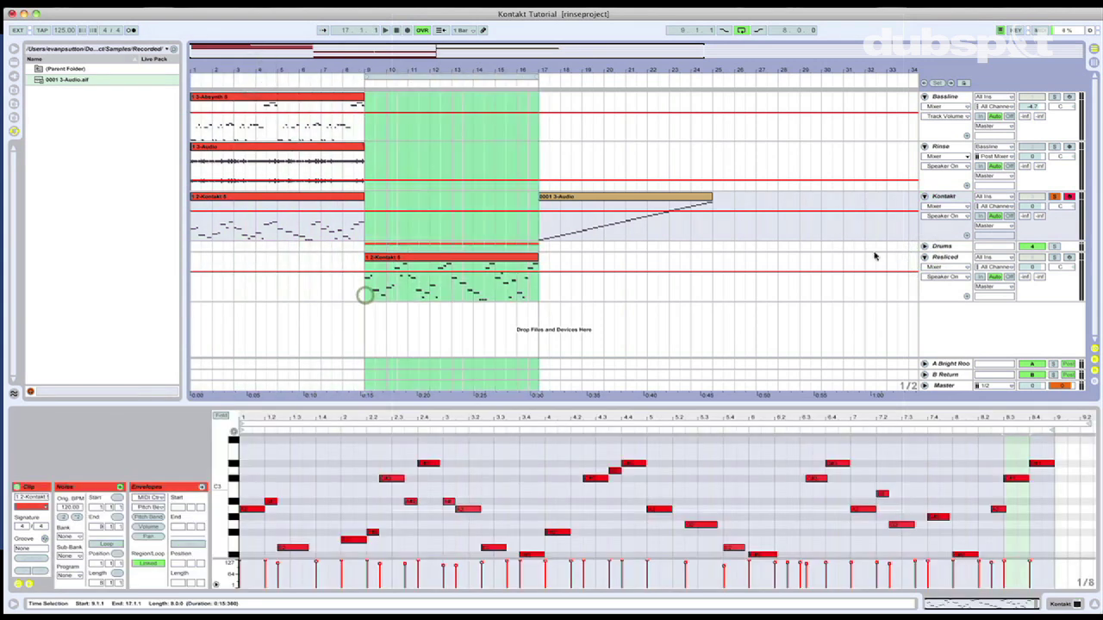
# Open the Resliced track's prebuilt Kontakt 5 instrument and place its window on the right
pyautogui.click(944, 257)
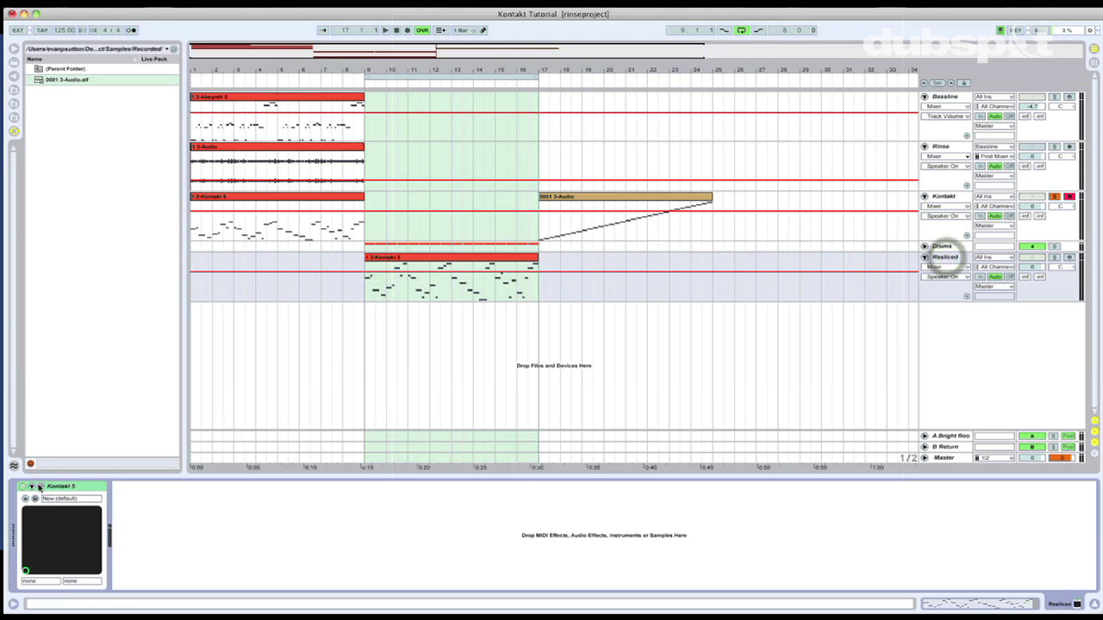
pyautogui.click(39, 488)
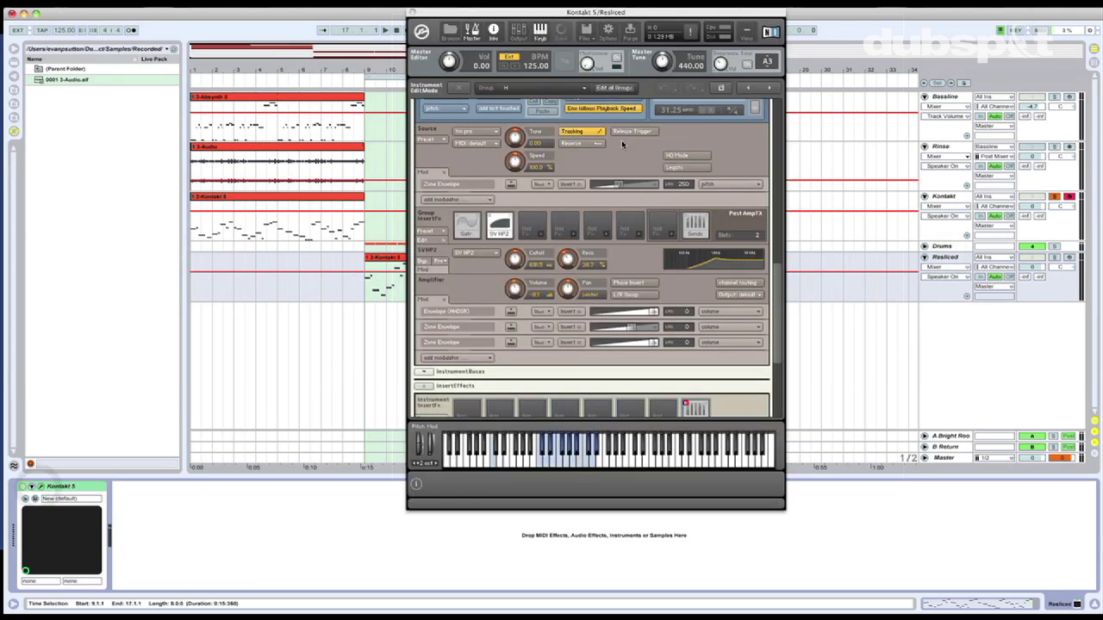
pyautogui.scroll(15, 607, 144)
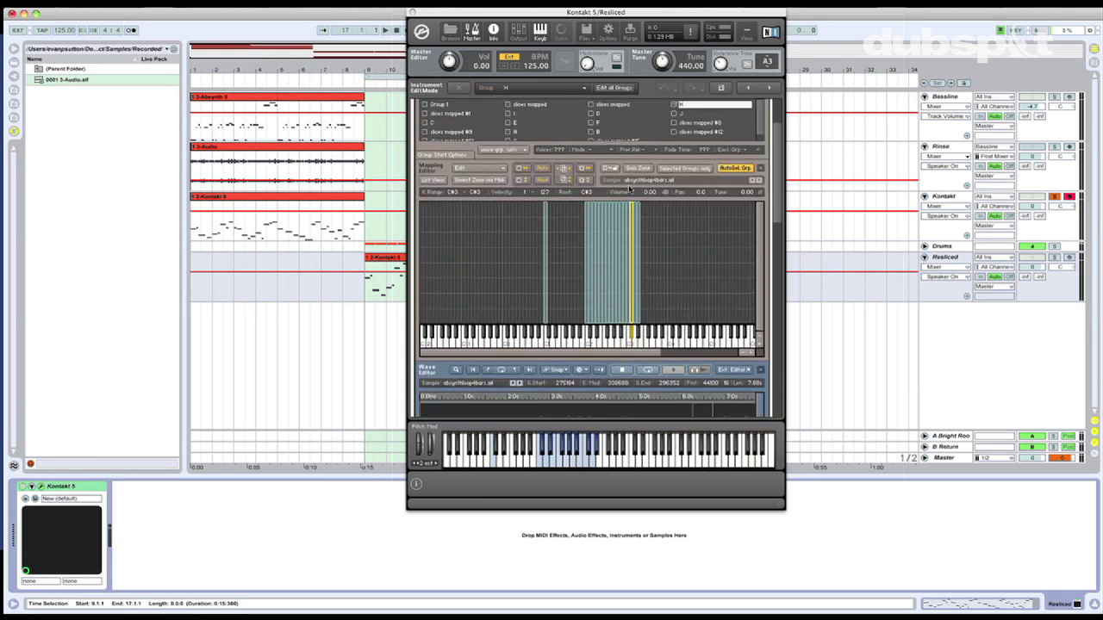
pyautogui.scroll(4, 656, 201)
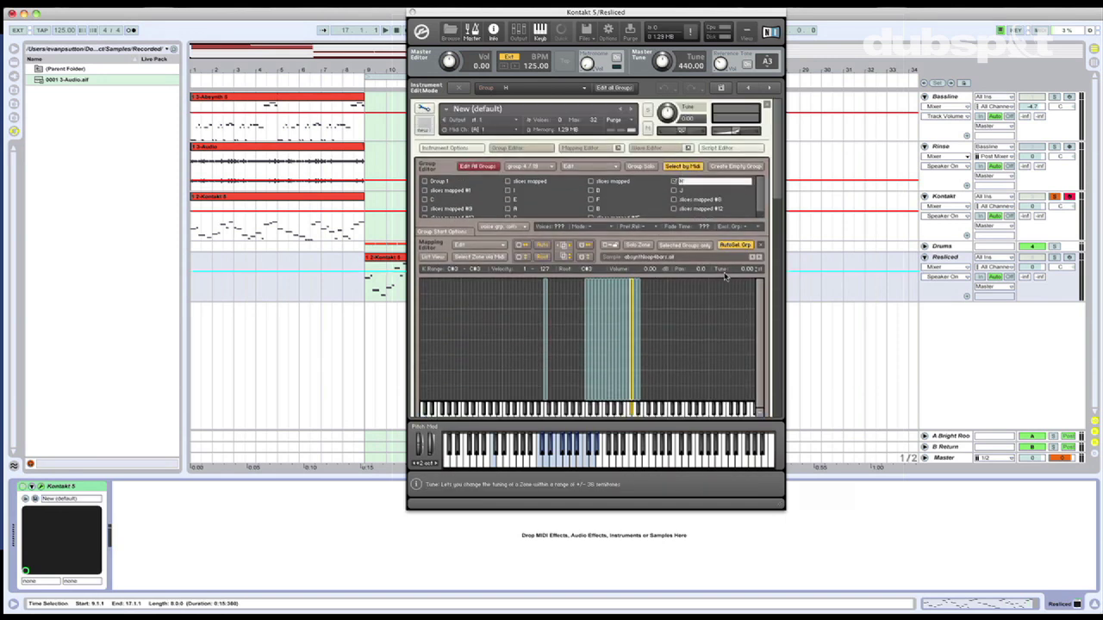
pyautogui.scroll(-20, 725, 275)
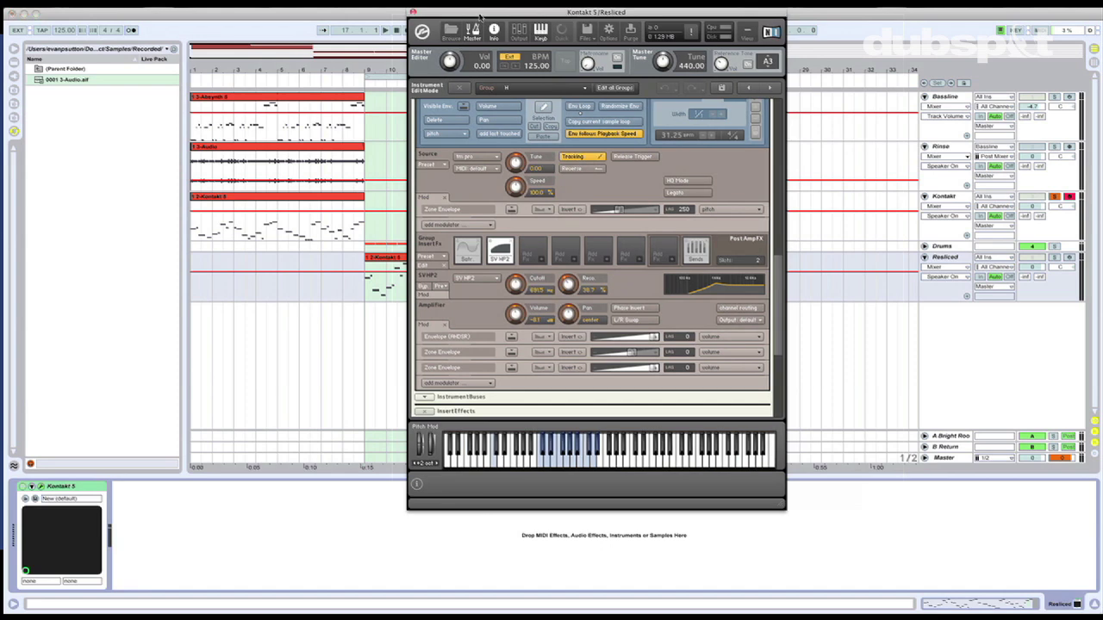
pyautogui.moveTo(496, 16); pyautogui.dragTo(655, 17)
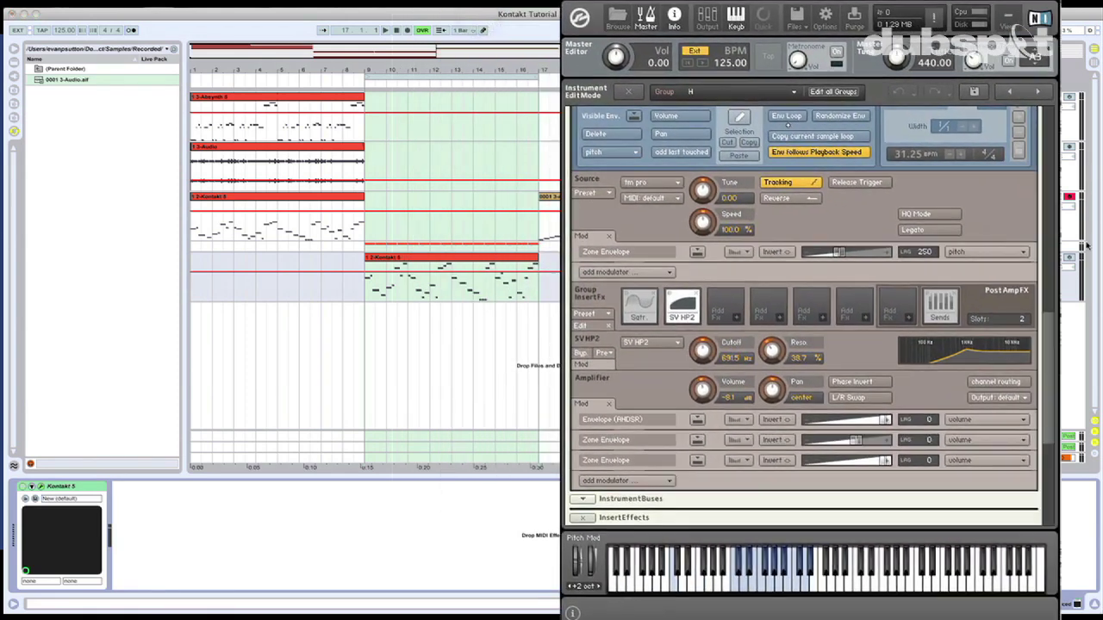